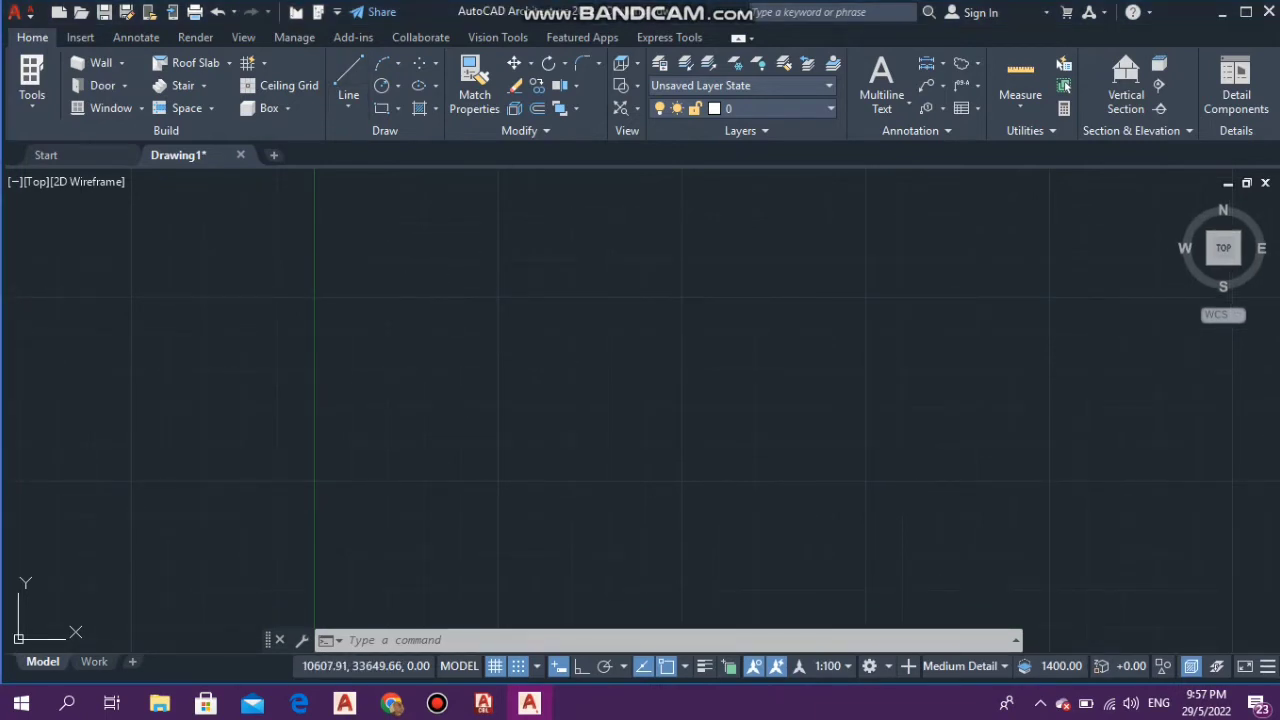
# - Start a line in the drawing area, turn Ortho mode on and draw a vertical segment 8838 long downward
pyautogui.click(444, 252)
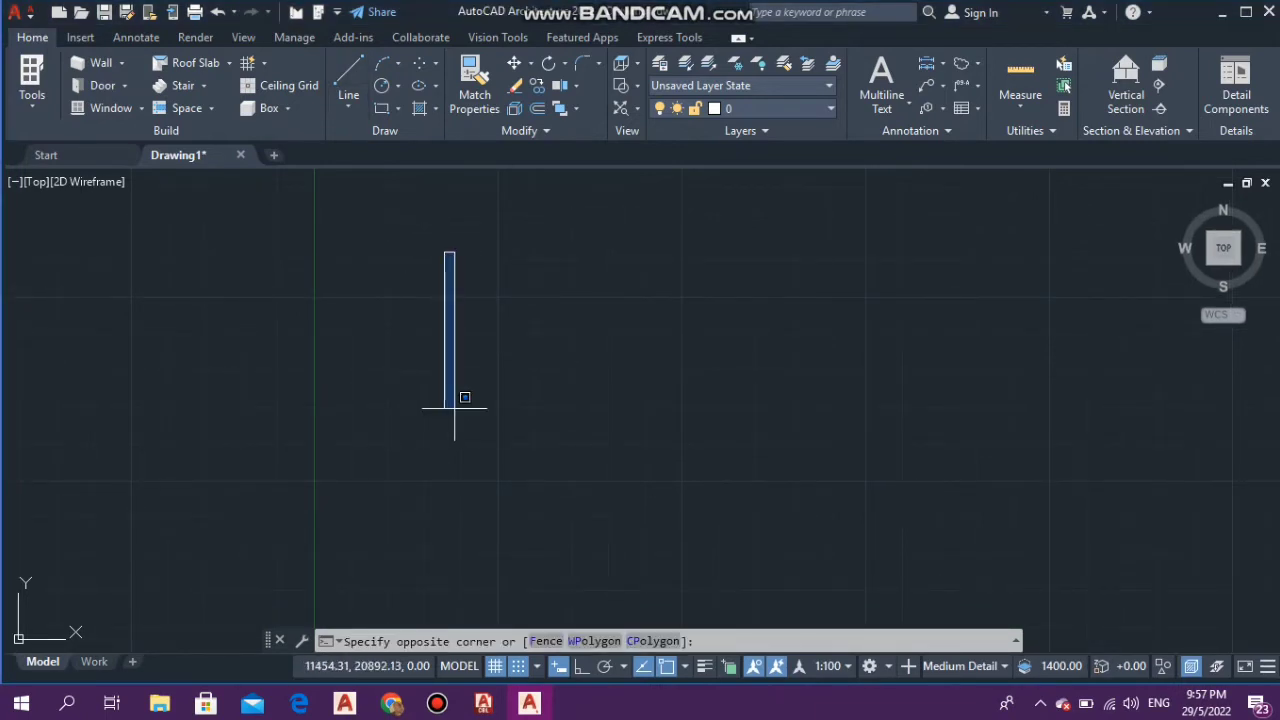
pyautogui.press('Escape')
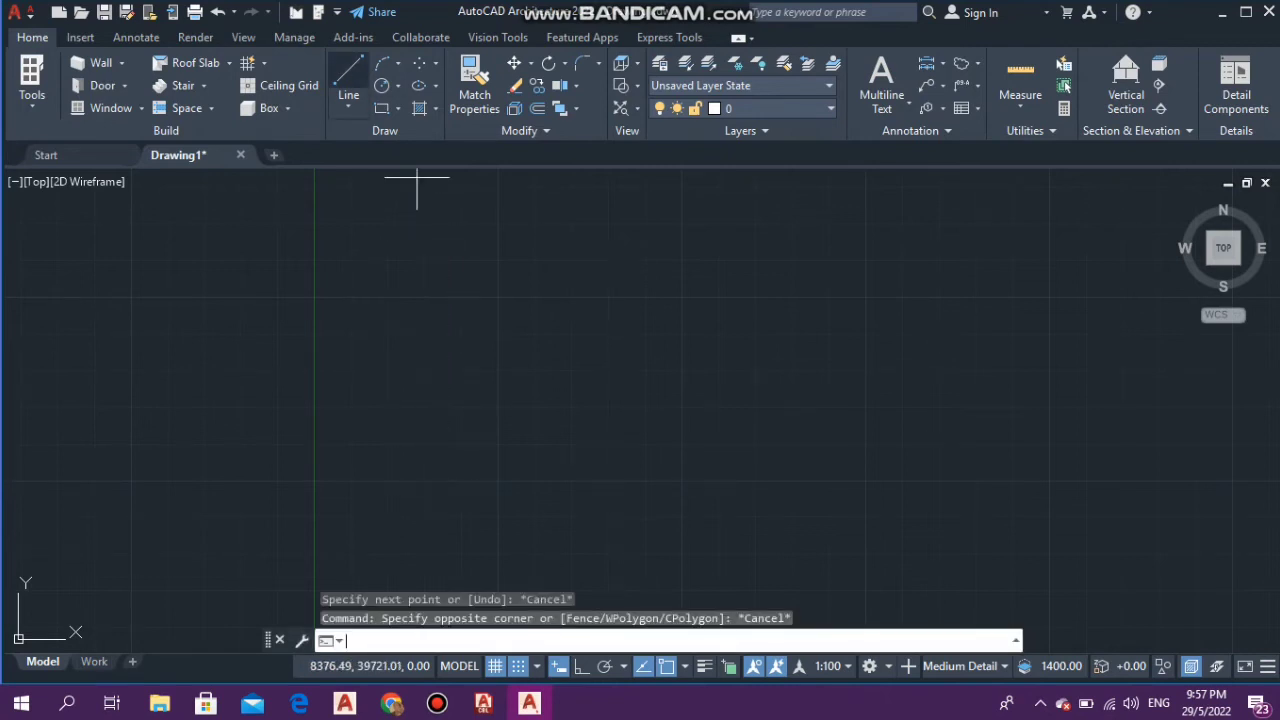
pyautogui.click(348, 75)
pyautogui.click(441, 251)
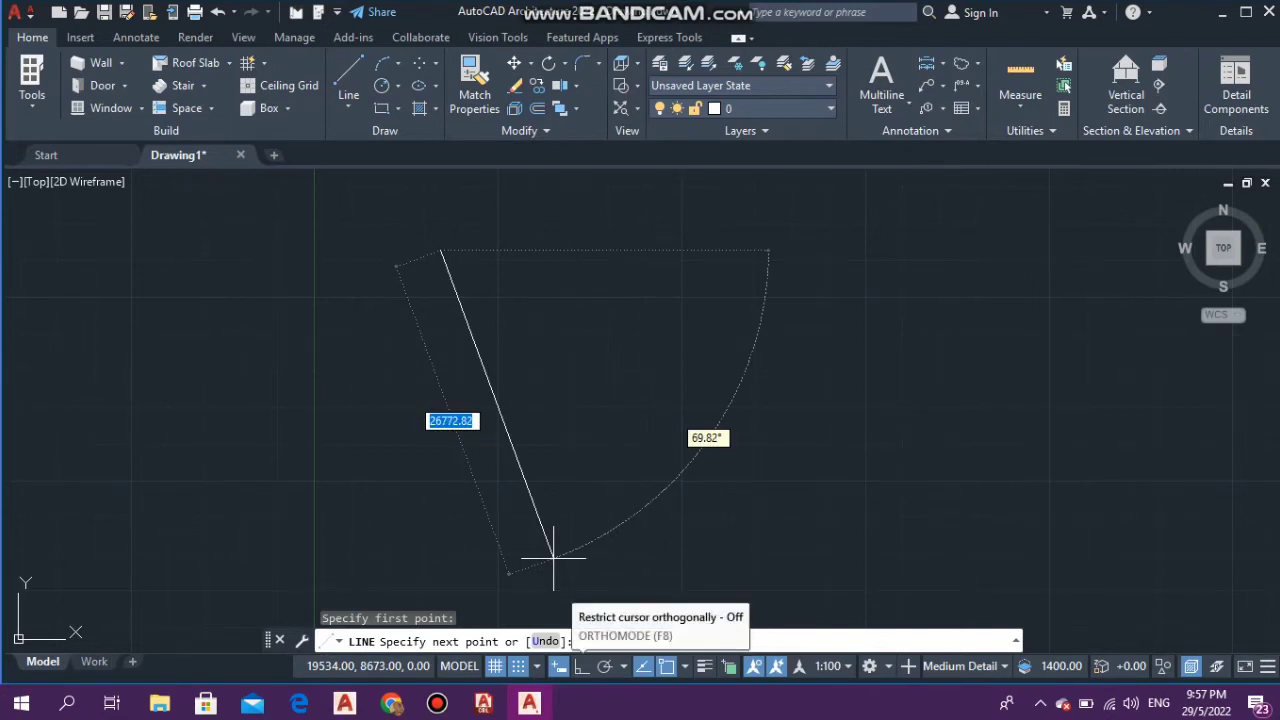
pyautogui.click(581, 666)
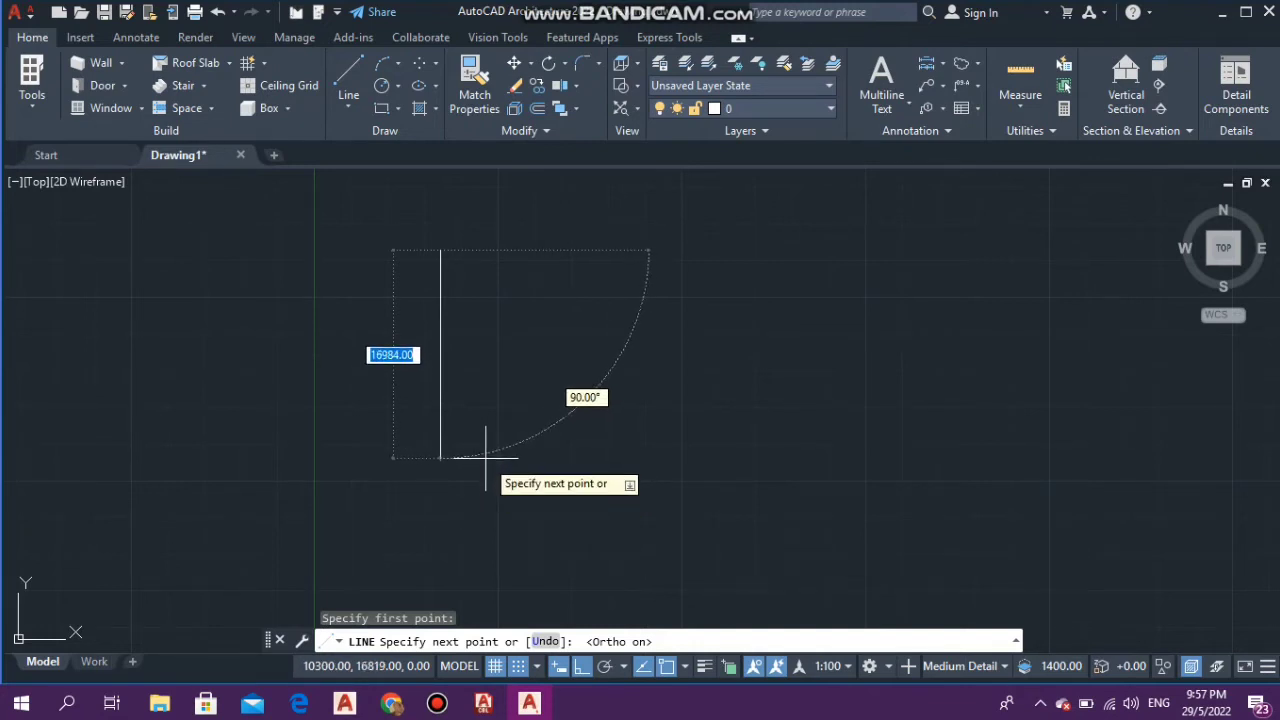
pyautogui.write('88')
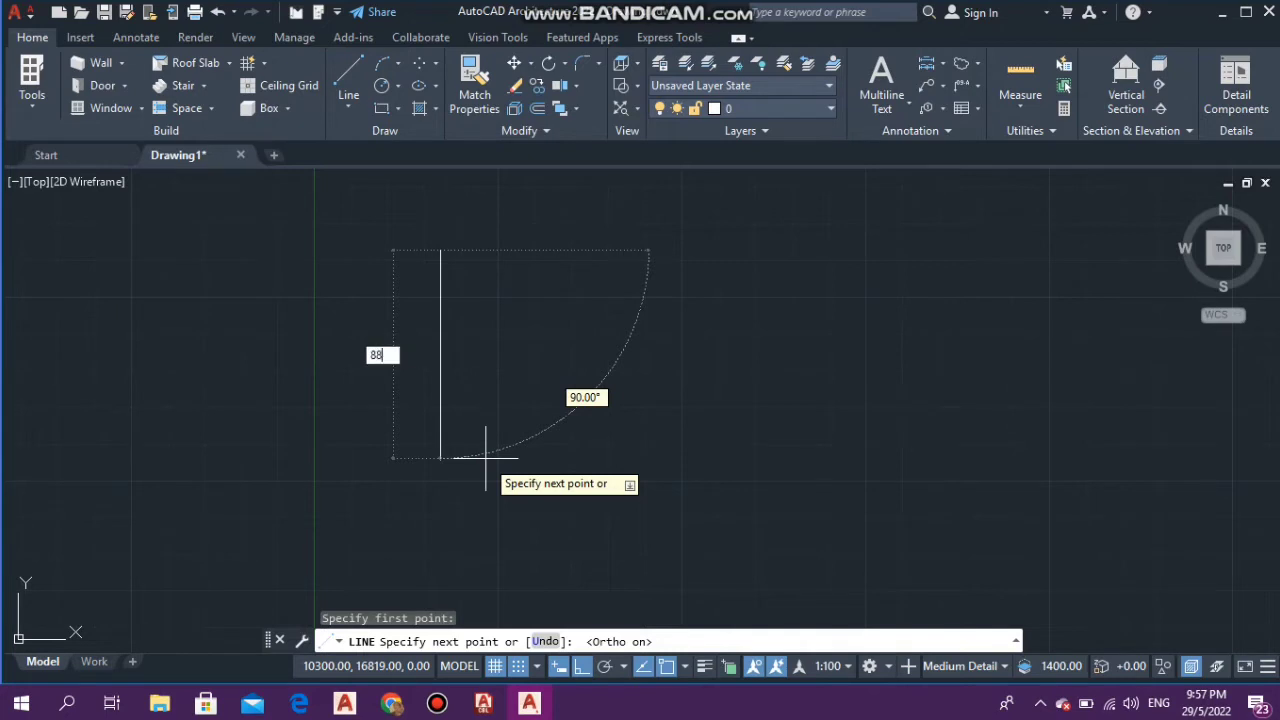
pyautogui.write('38')
pyautogui.press('Return')
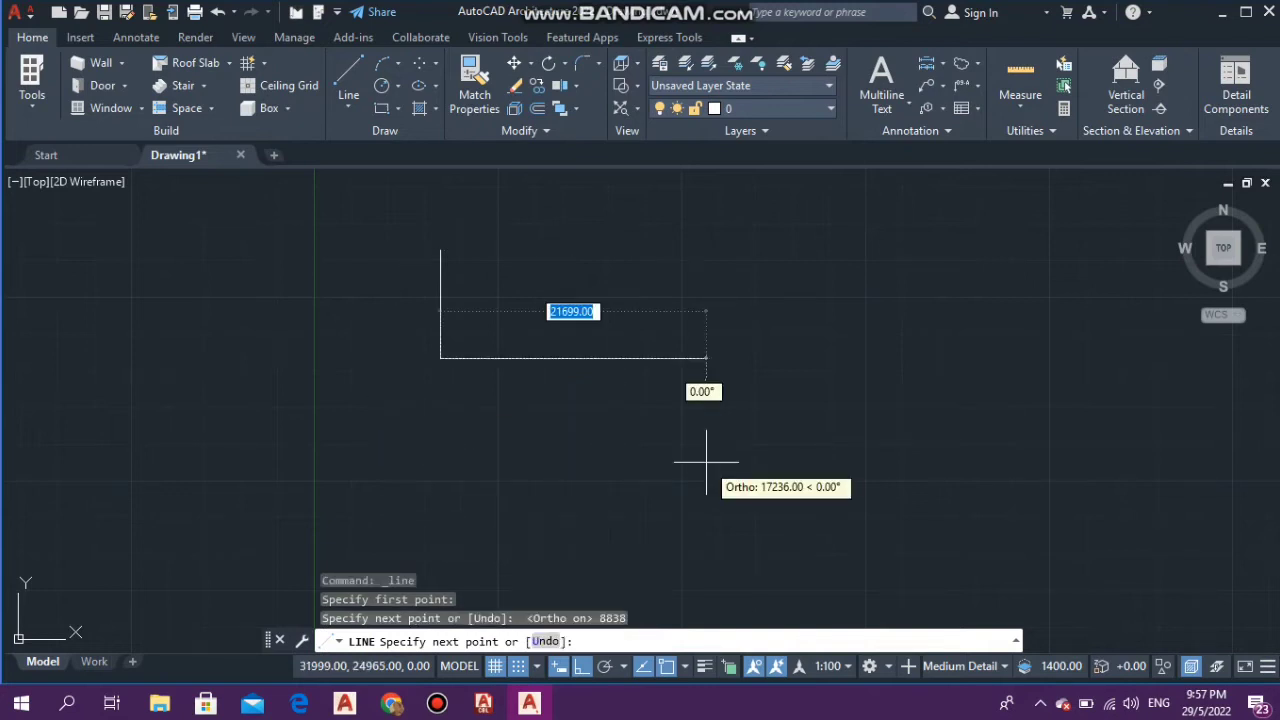
# - Continue the line with a horizontal segment 12801 long to the right
pyautogui.scroll(2, 476, 186)
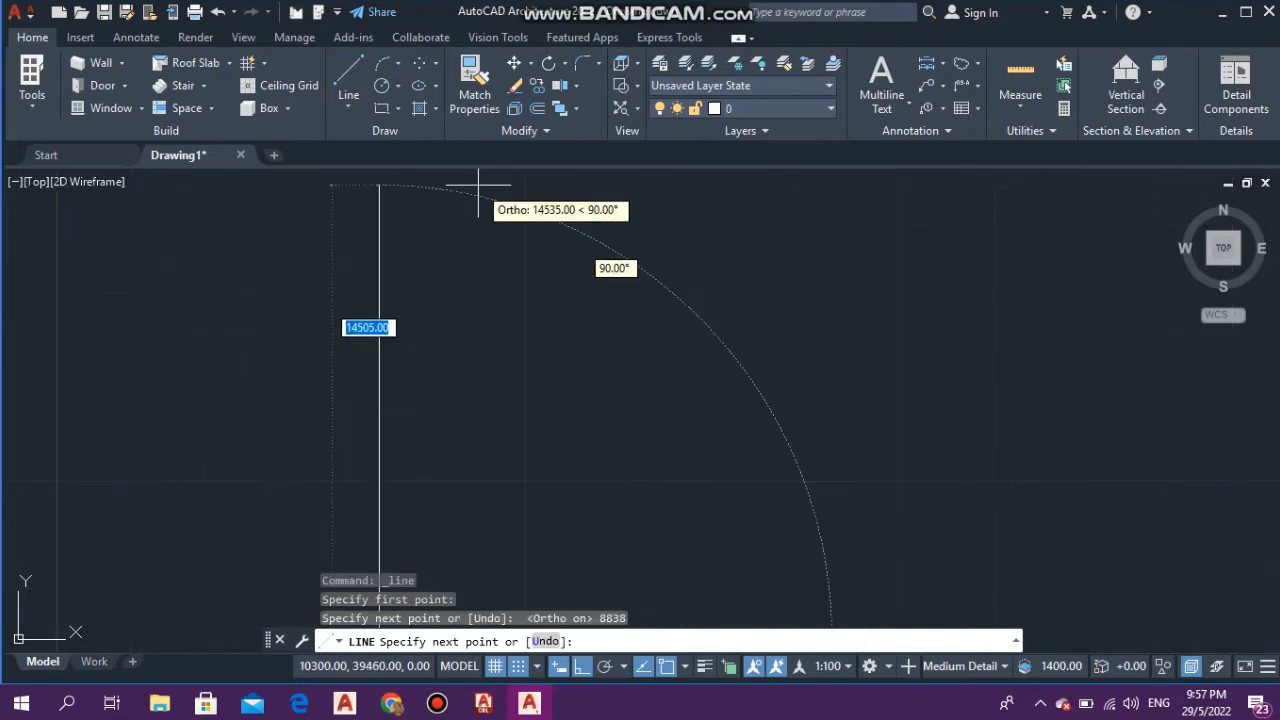
pyautogui.scroll(-4, 478, 186)
pyautogui.write('12')
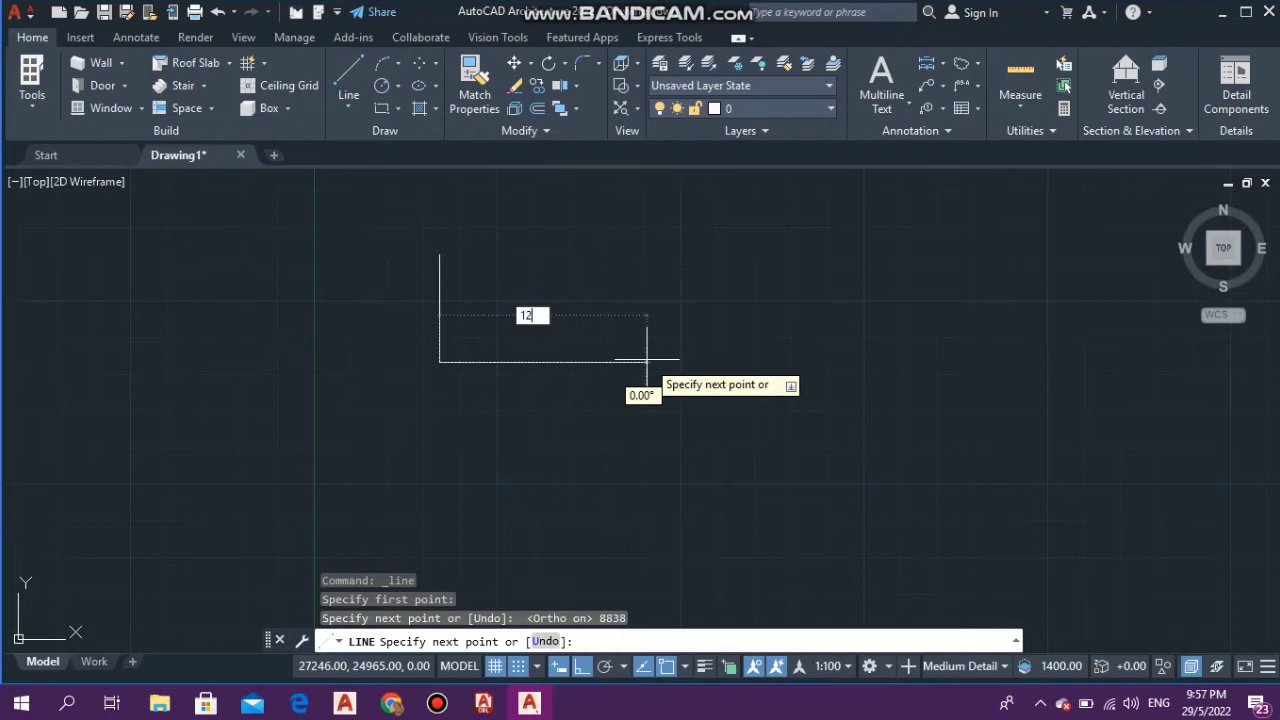
pyautogui.write('801')
pyautogui.press('Return')
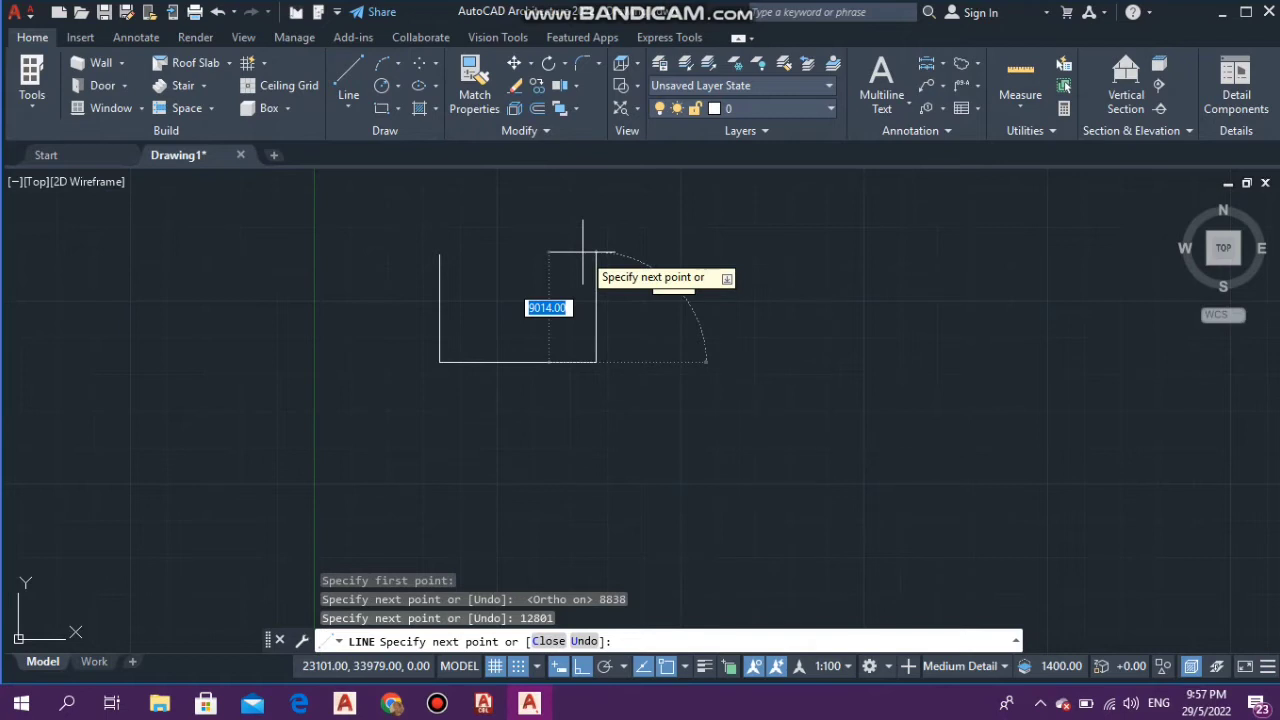
# - Draw an 8838 segment upward, close the rectangle back at the starting point and end the Line command
pyautogui.write('88')
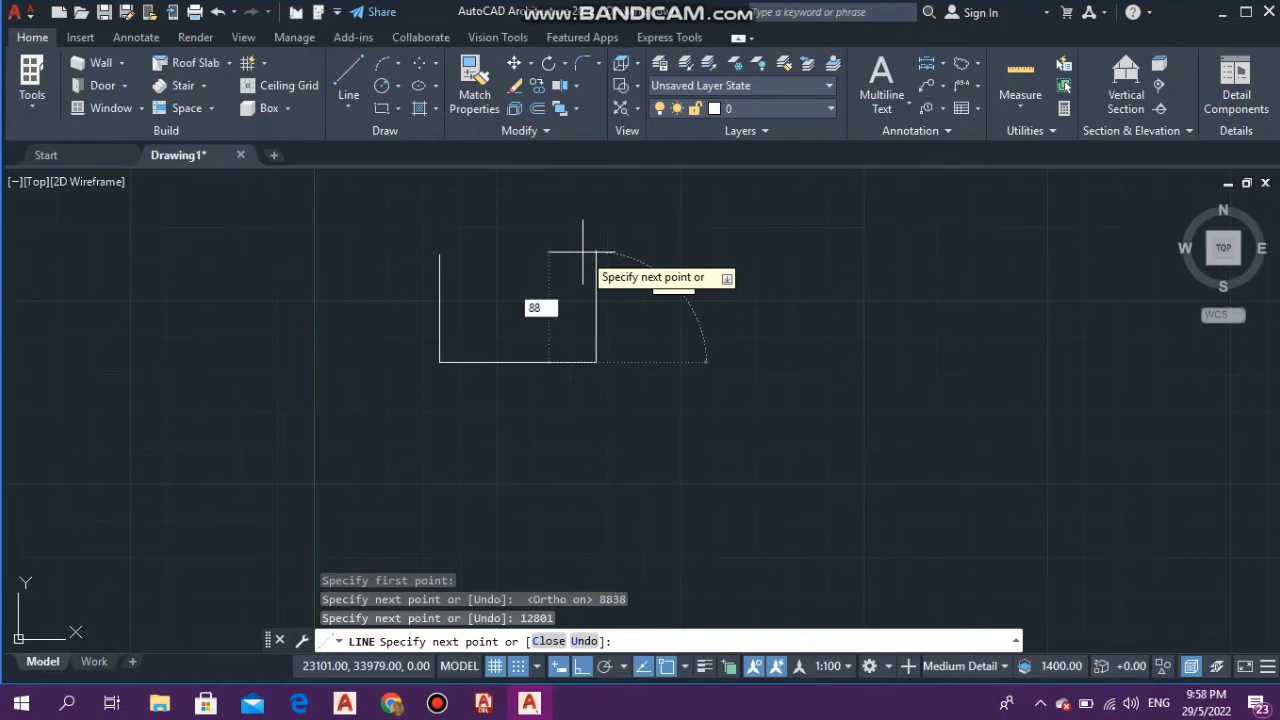
pyautogui.write('38')
pyautogui.press('Return')
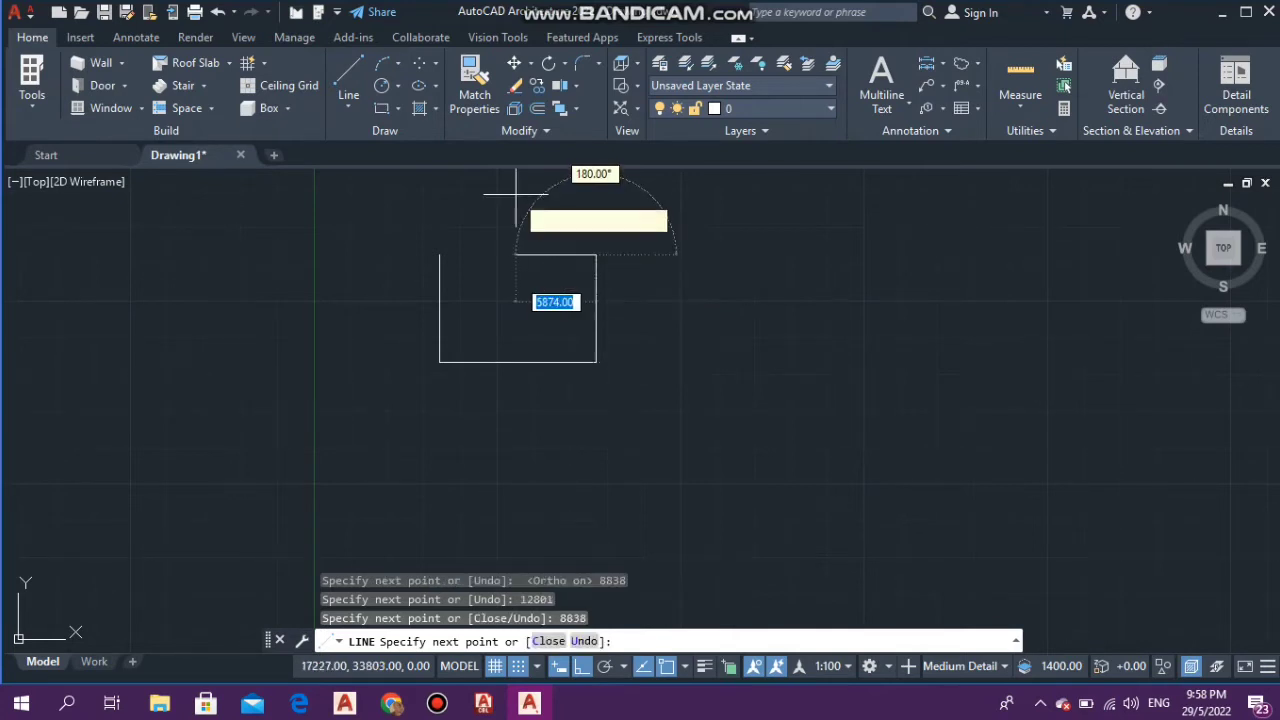
pyautogui.click(438, 253)
pyautogui.press('Escape')
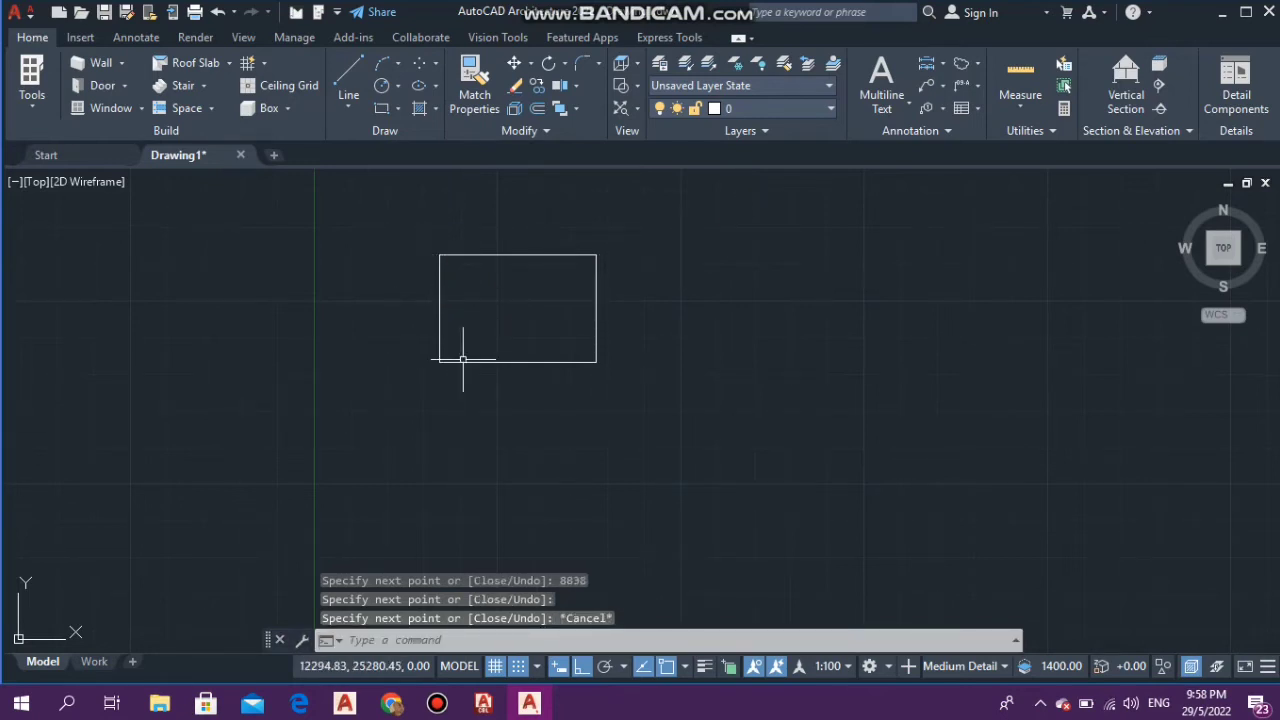
# - Stretch the lower ends of both vertical lines about 1780 below the bottom line, aligning the right end with the left
pyautogui.scroll(2, 441, 368)
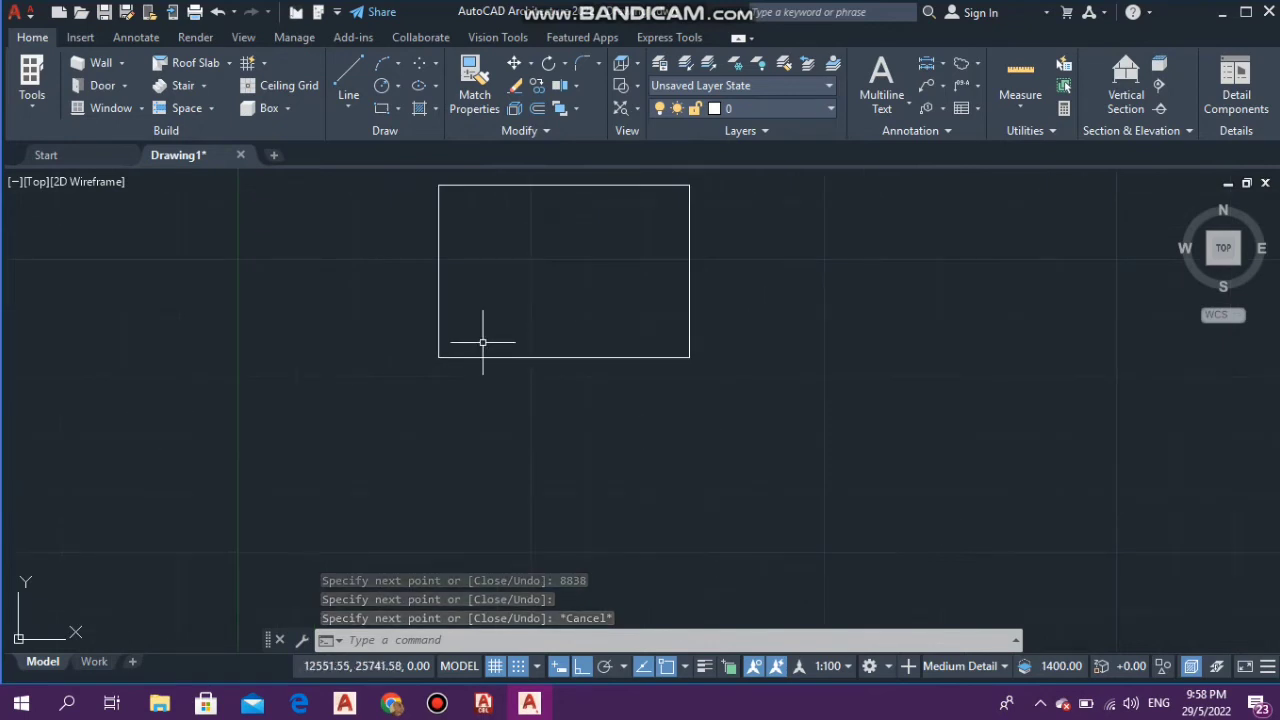
pyautogui.click(438, 291)
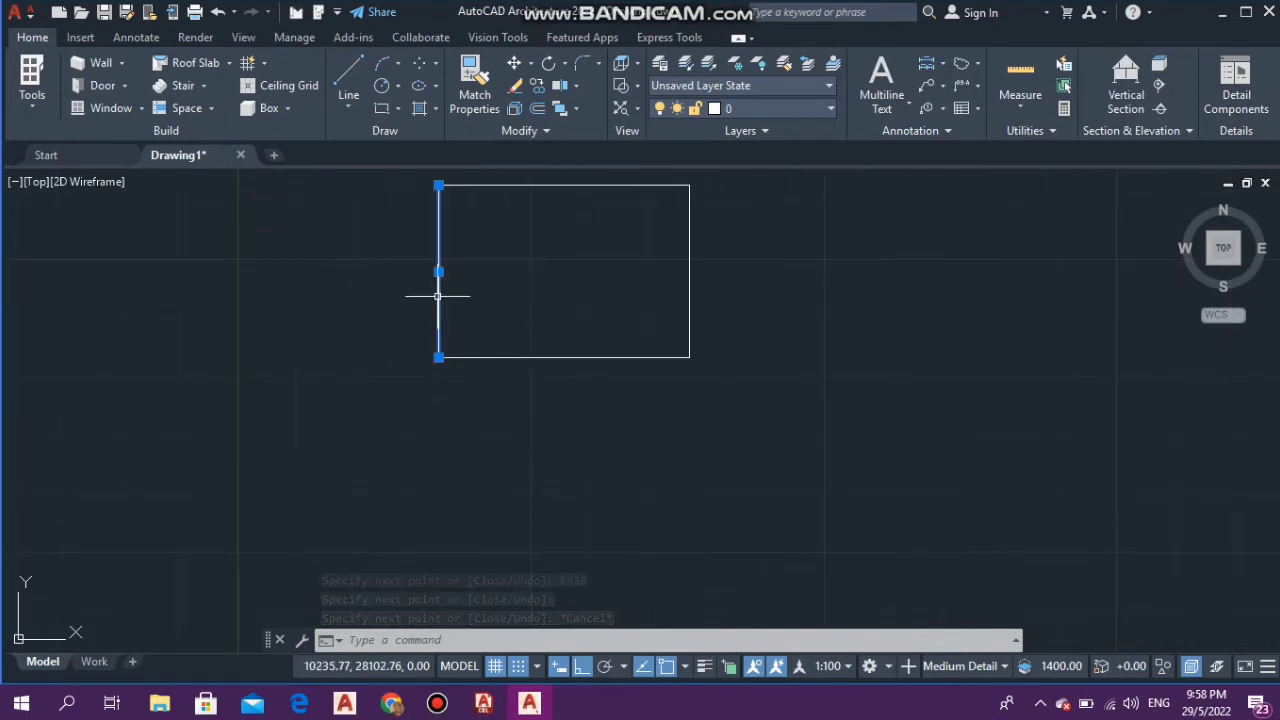
pyautogui.click(438, 354)
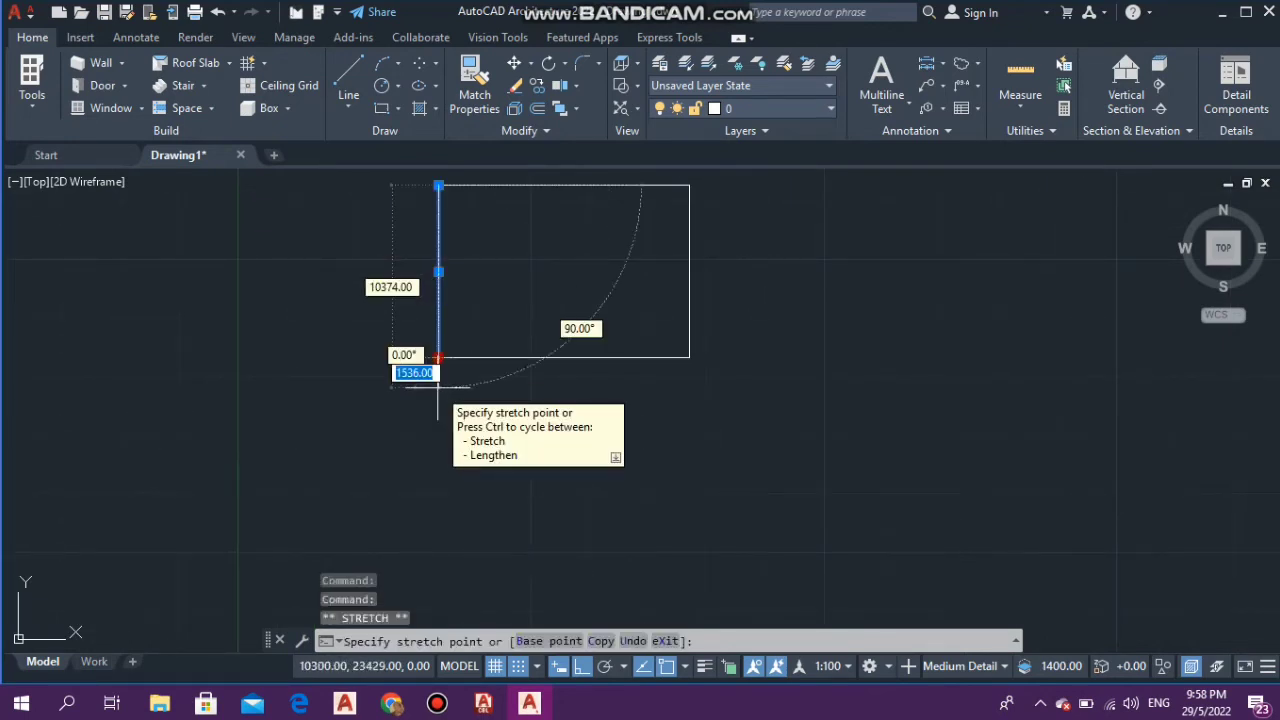
pyautogui.click(438, 391)
pyautogui.click(689, 357)
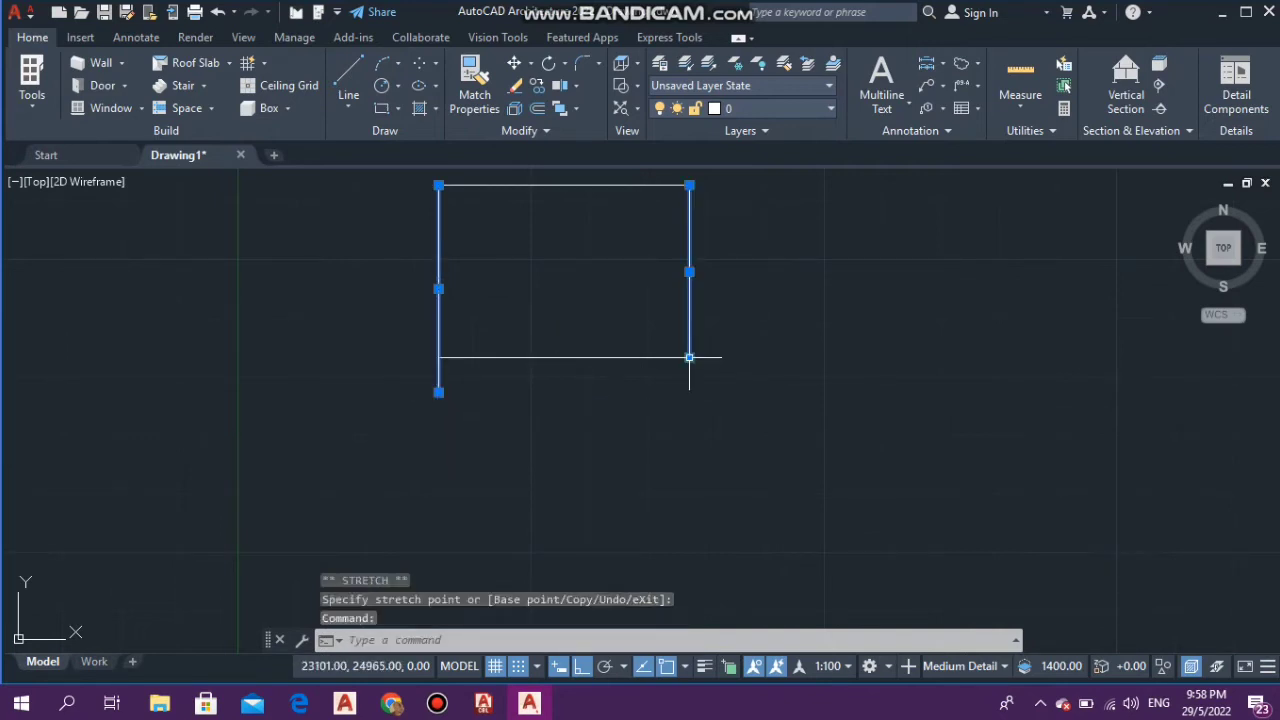
pyautogui.click(689, 357)
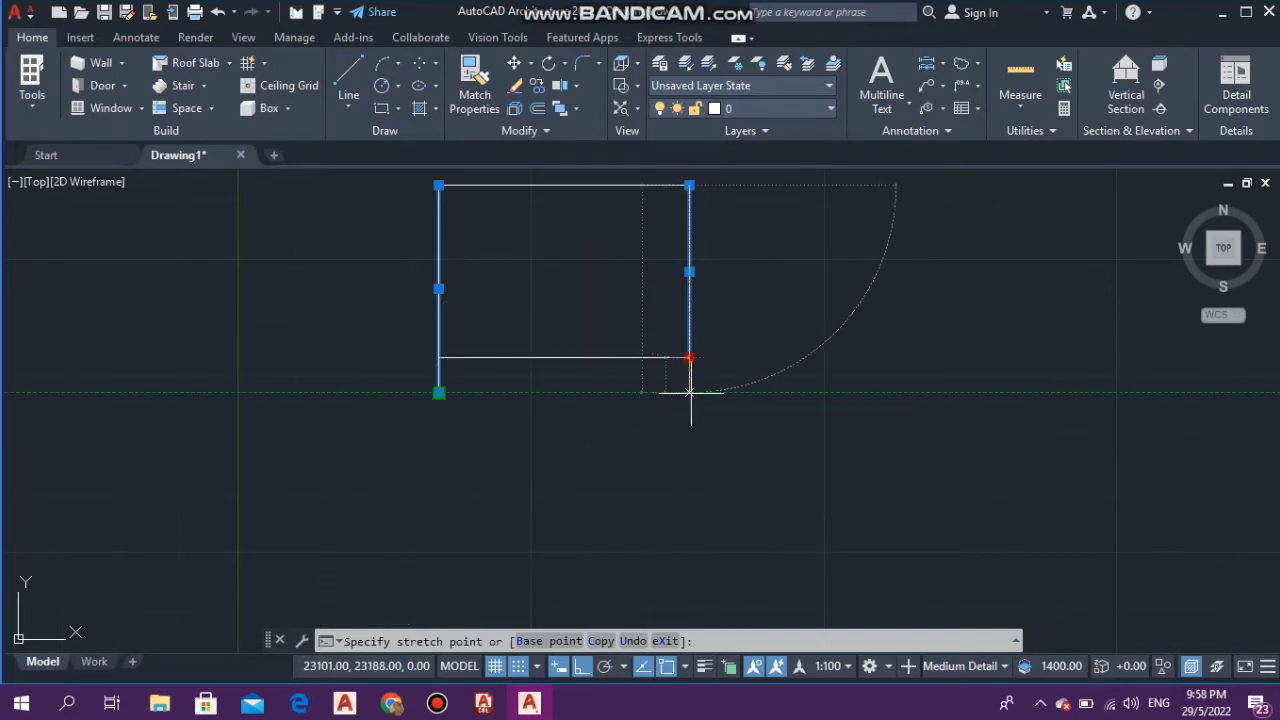
pyautogui.click(690, 392)
pyautogui.press('Escape')
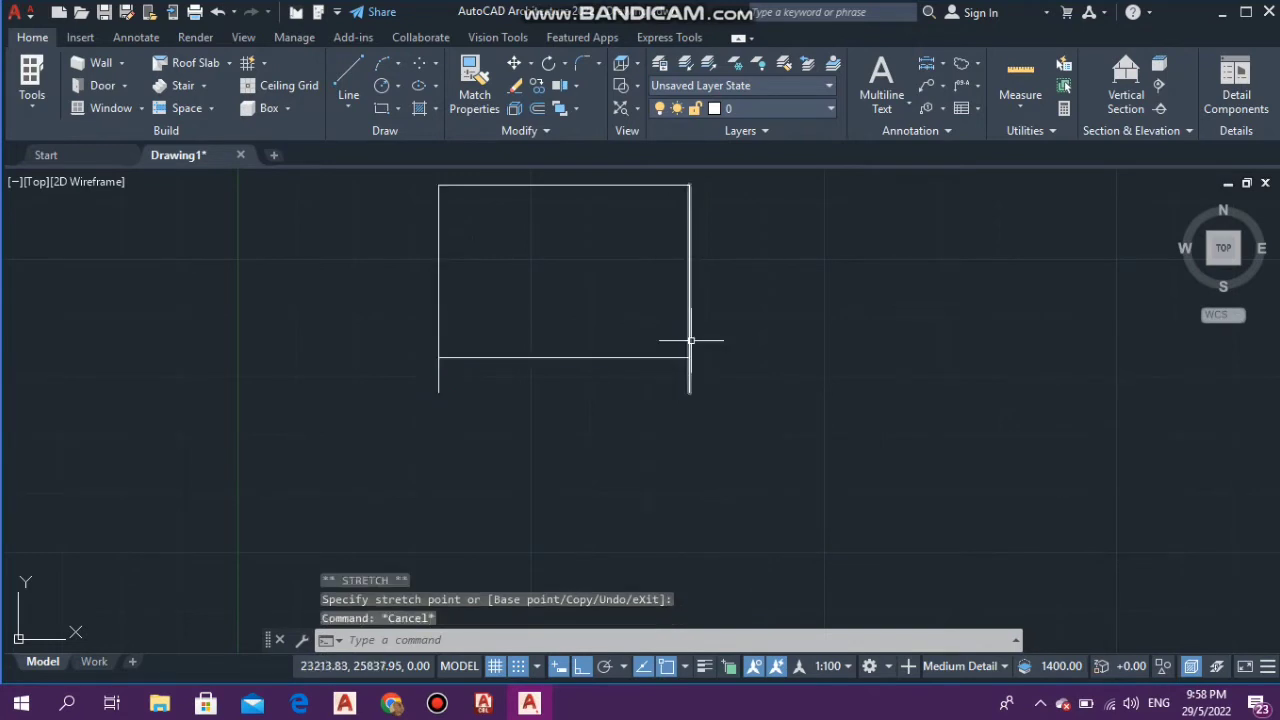
# - Select both vertical lines and stretch the right one's upper end about 1800 above the top horizontal line
pyautogui.scroll(-2, 651, 471)
pyautogui.scroll(2, 539, 282)
pyautogui.scroll(2, 539, 282)
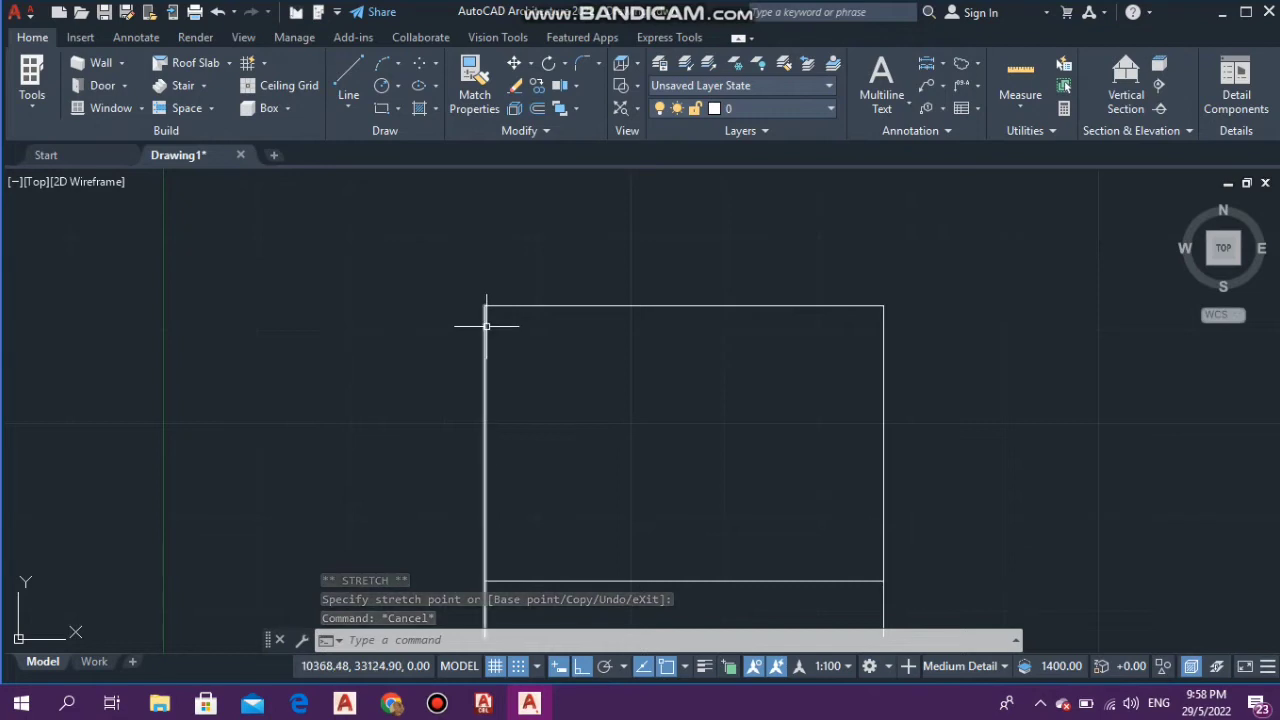
pyautogui.click(486, 325)
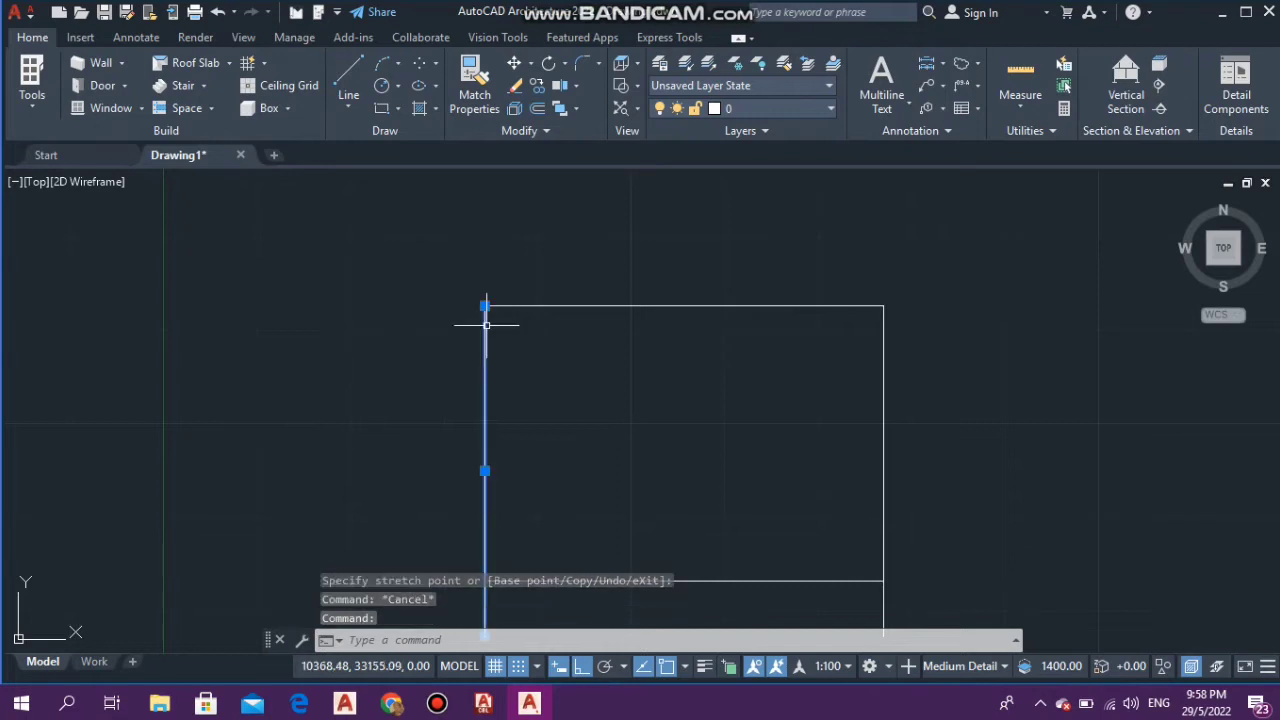
pyautogui.click(885, 410)
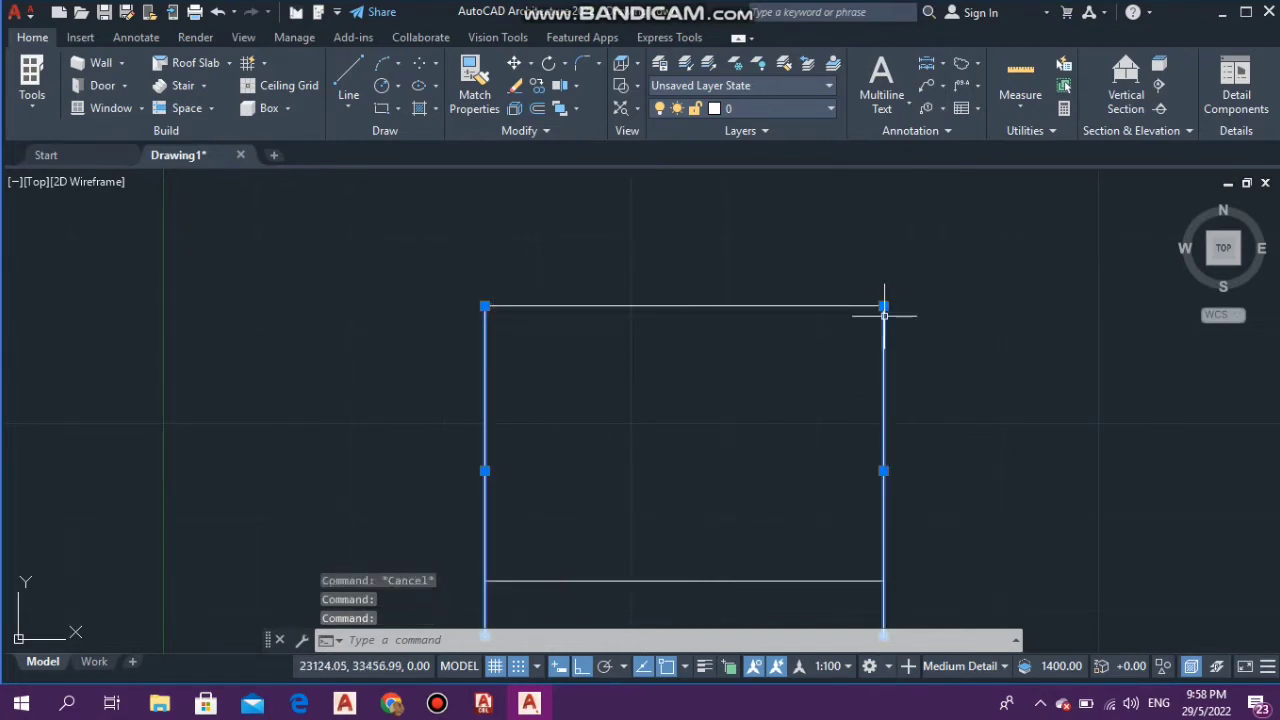
pyautogui.click(884, 305)
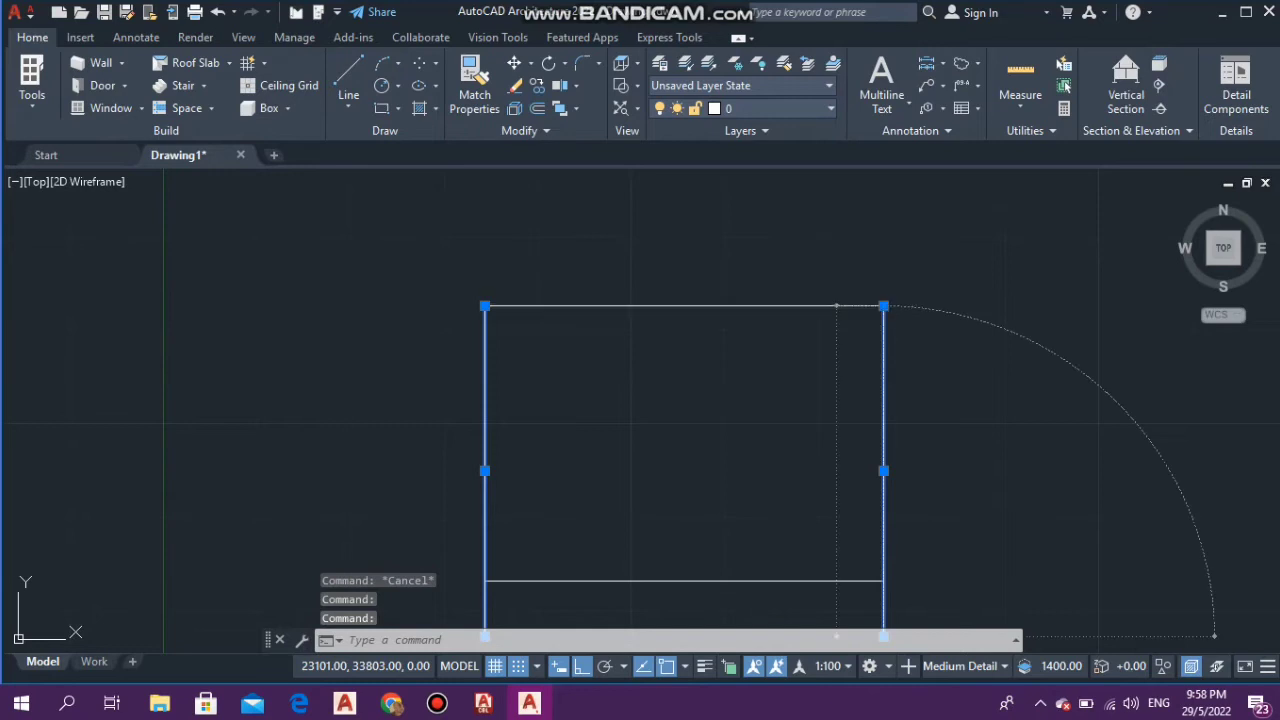
pyautogui.click(886, 250)
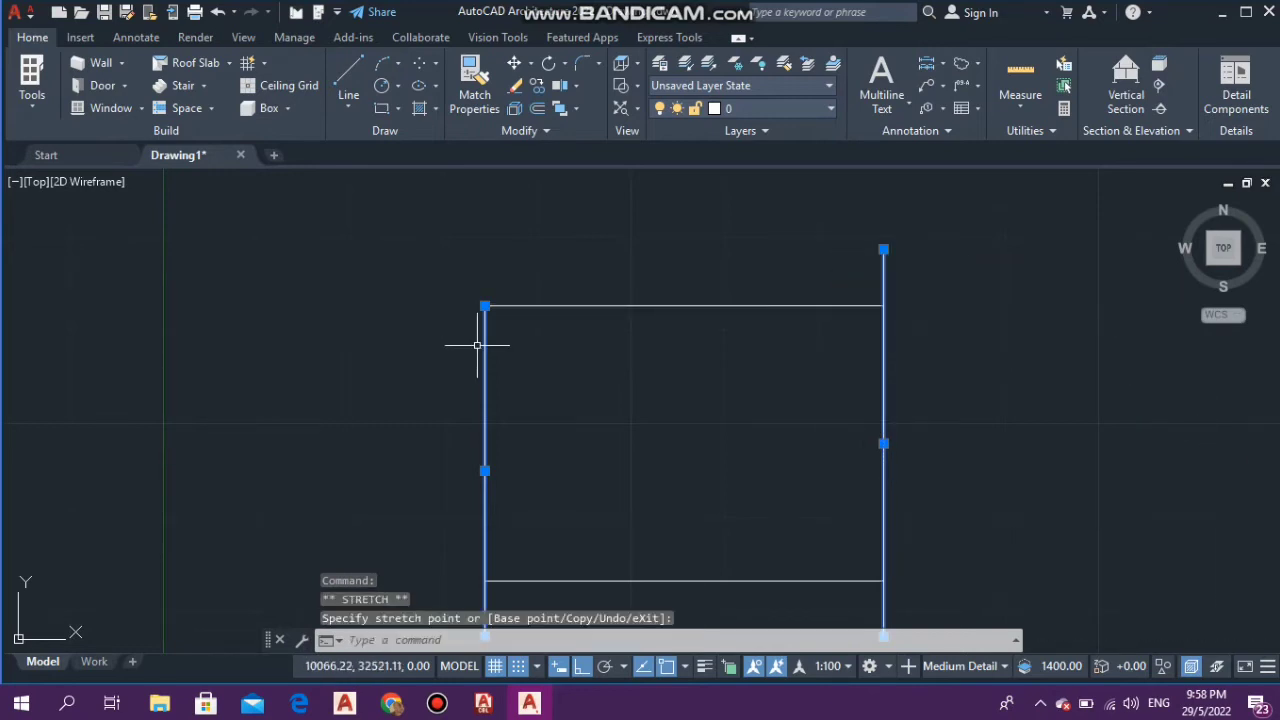
# - Stretch the left vertical line's upper end to the same height as the right line's upper end
pyautogui.click(484, 299)
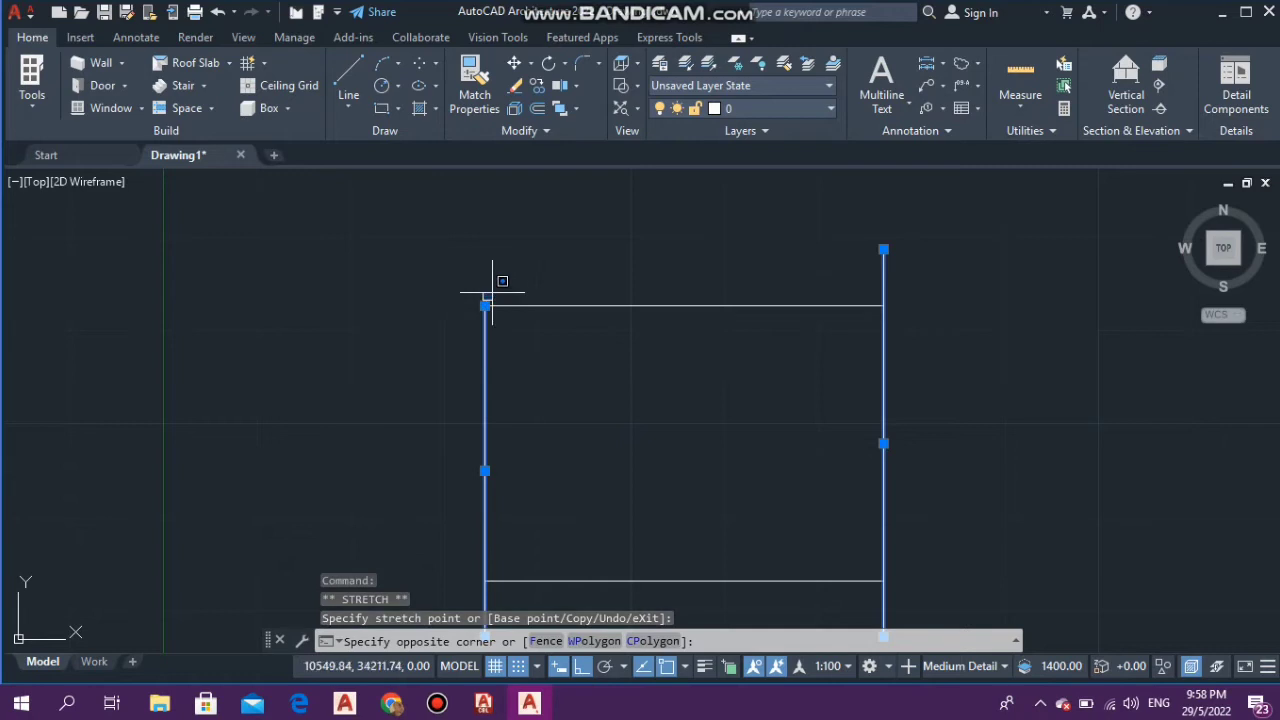
pyautogui.click(485, 305)
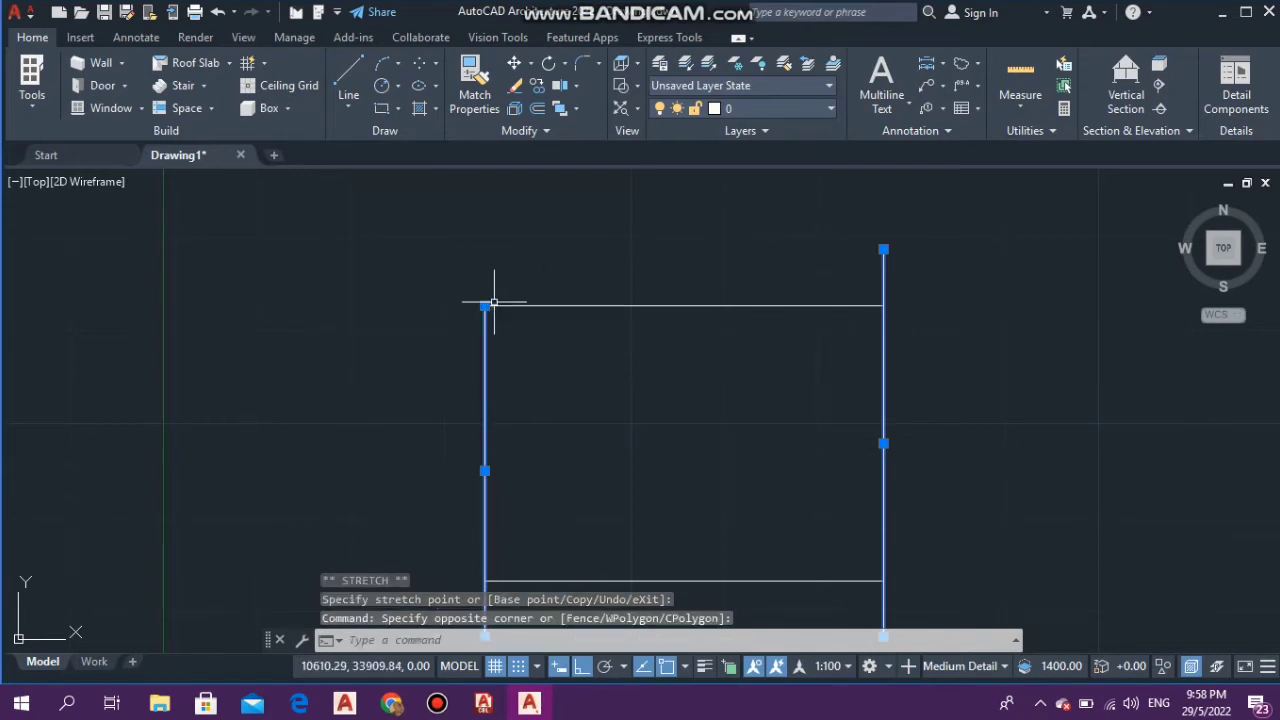
pyautogui.click(485, 305)
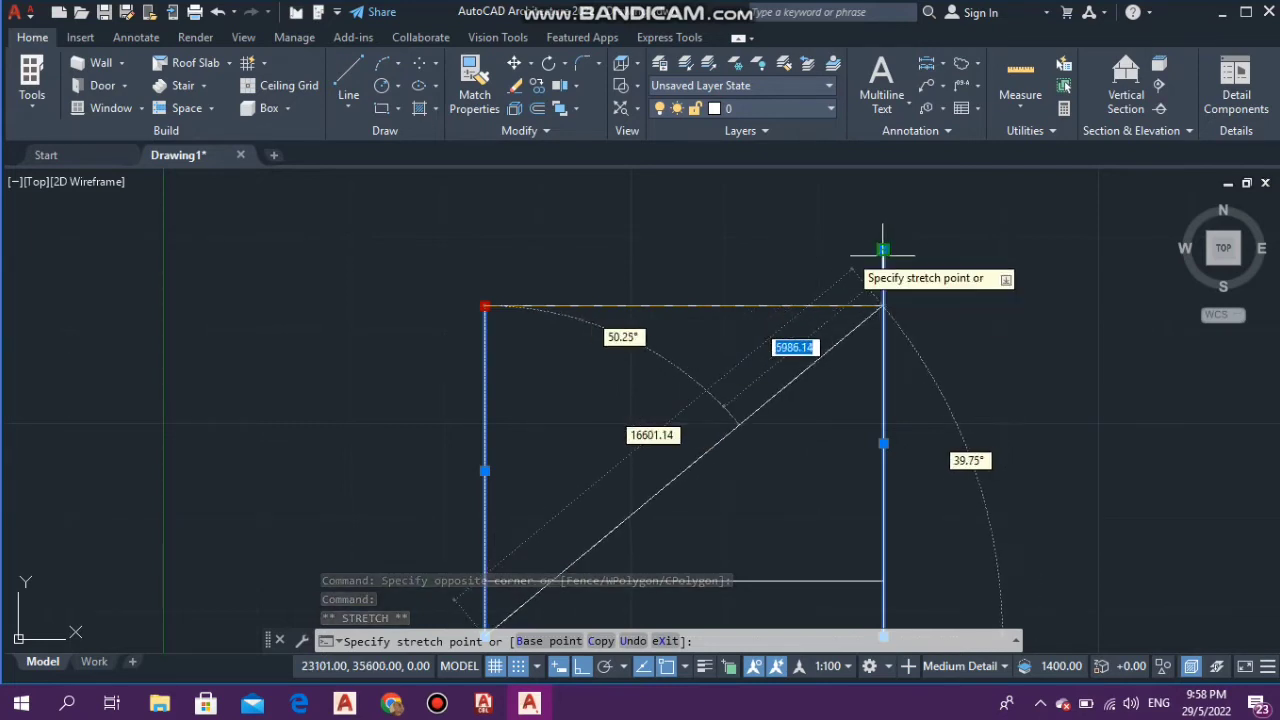
pyautogui.click(485, 249)
pyautogui.press('Escape')
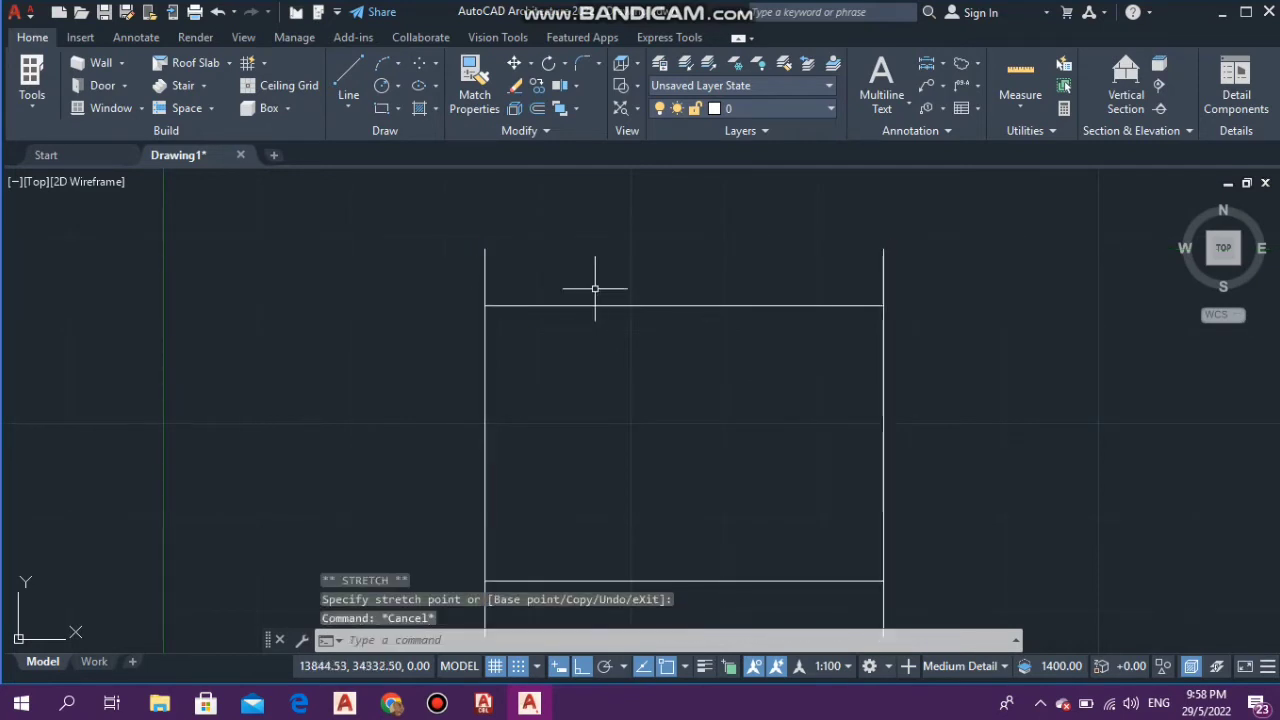
# - Stretch both ends of the top horizontal line a short distance outward past the two vertical lines
pyautogui.click(606, 306)
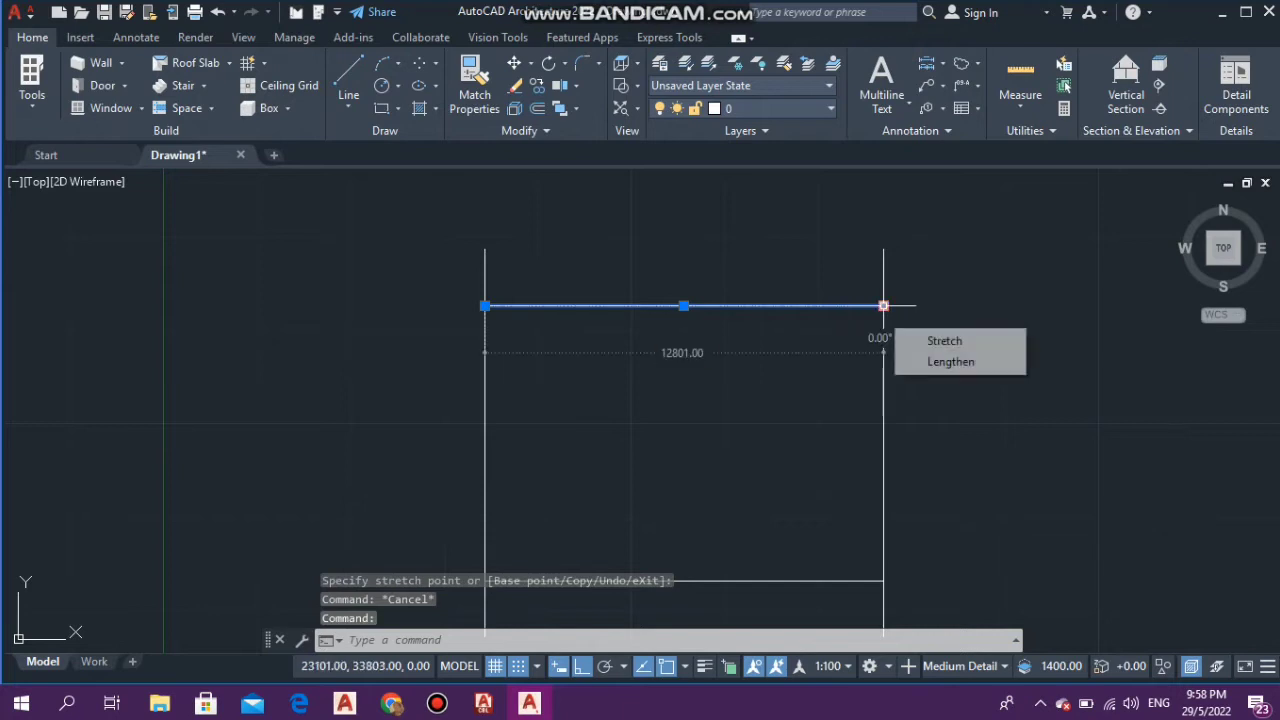
pyautogui.click(908, 292)
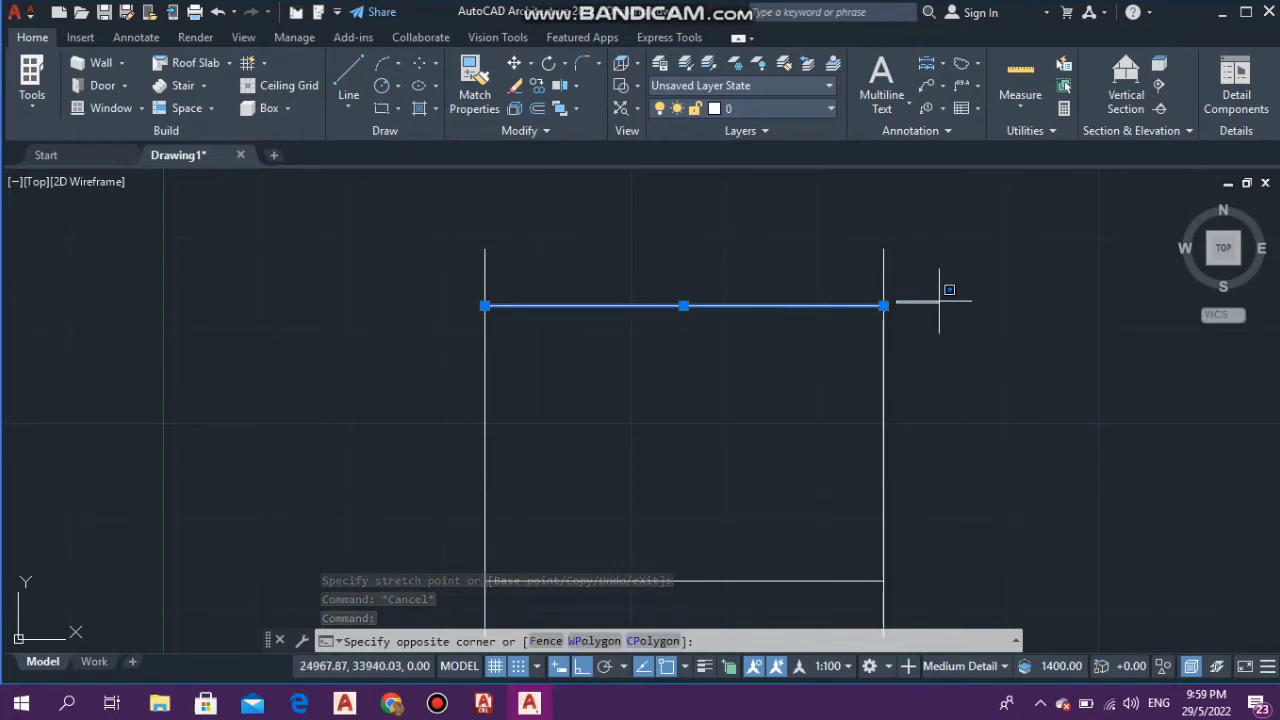
pyautogui.click(888, 305)
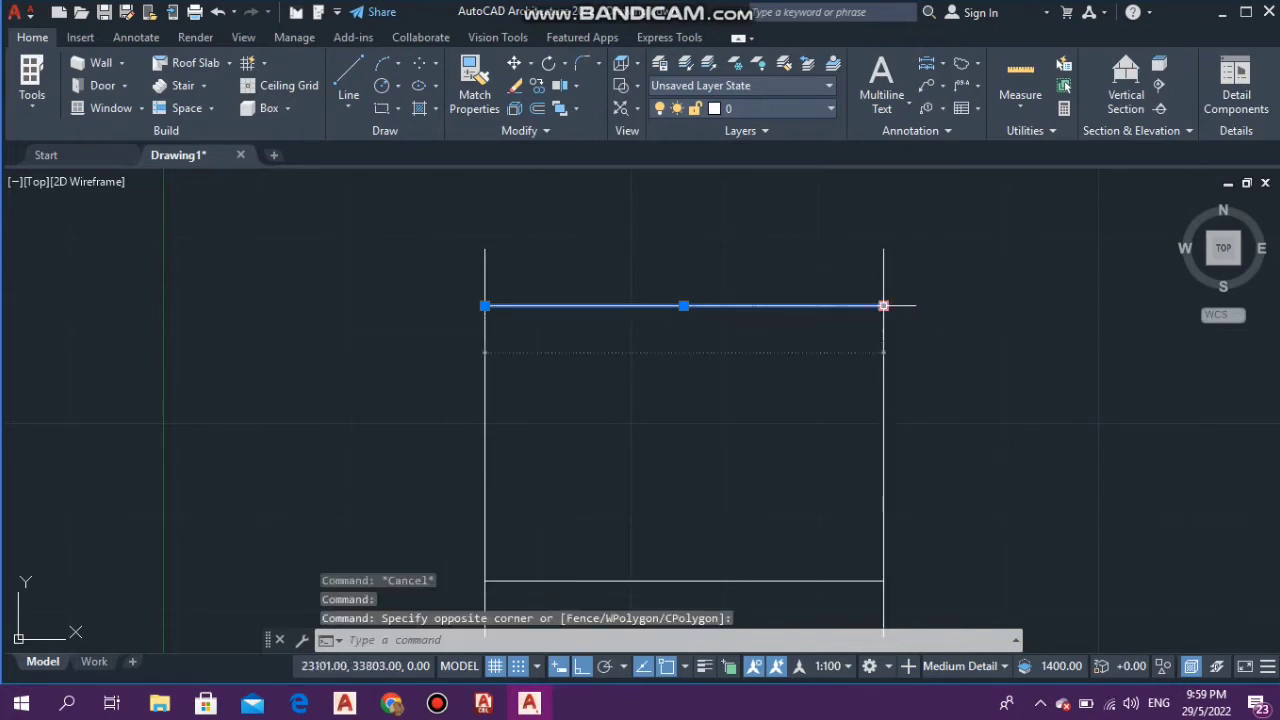
pyautogui.click(883, 305)
pyautogui.click(949, 306)
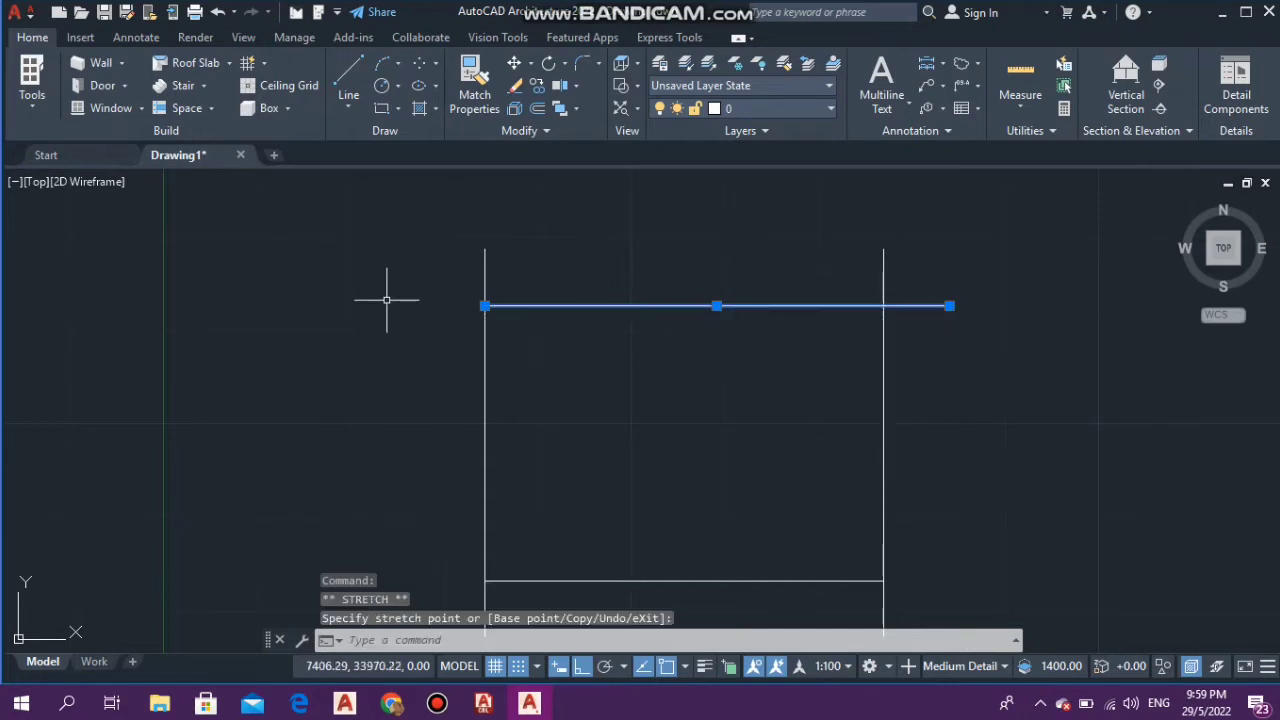
pyautogui.click(484, 306)
pyautogui.click(430, 309)
# - Stretch the left end of the bottom horizontal line outward, aligned with the top line's left end
pyautogui.scroll(-2, 486, 284)
pyautogui.scroll(2, 476, 400)
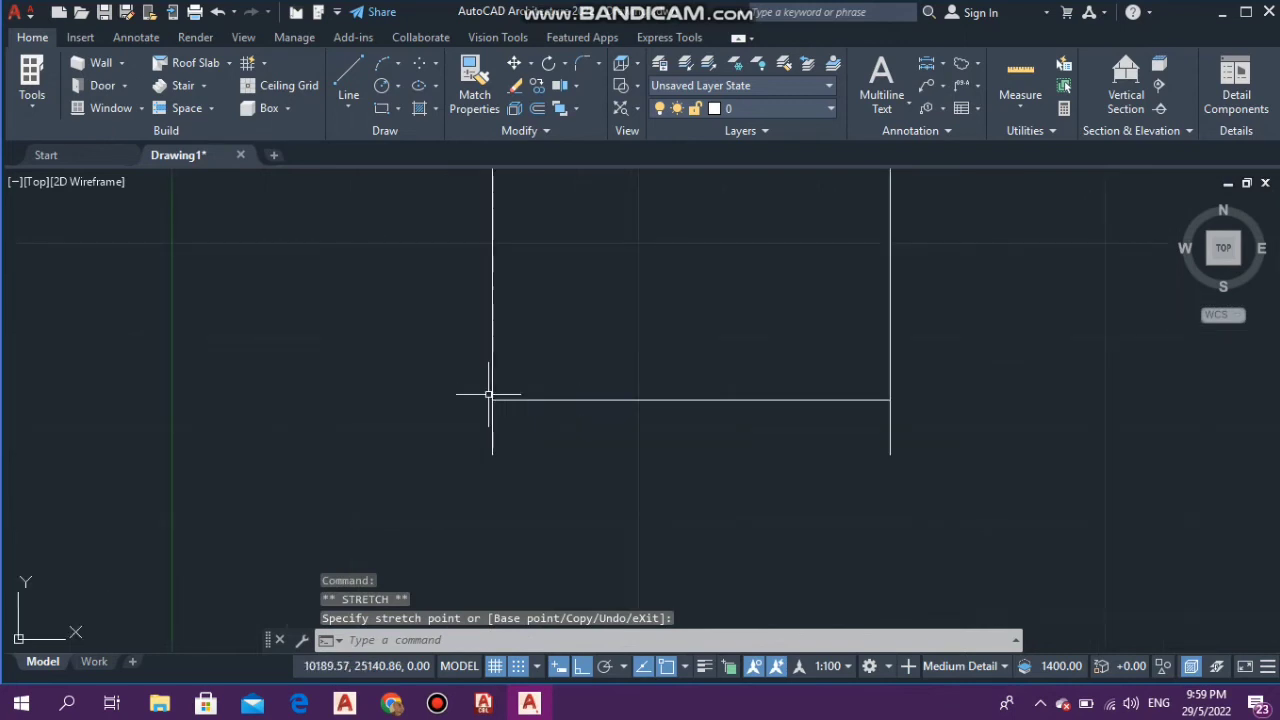
pyautogui.click(503, 400)
pyautogui.click(492, 400)
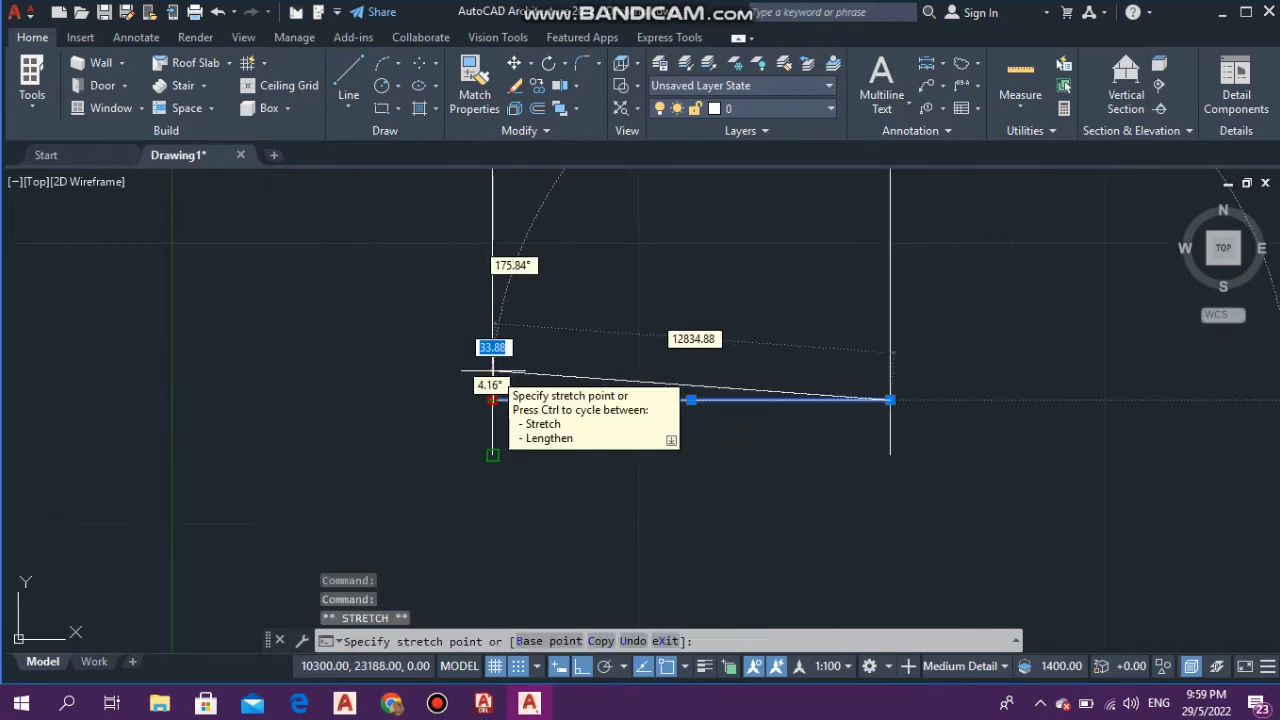
pyautogui.scroll(-2, 492, 352)
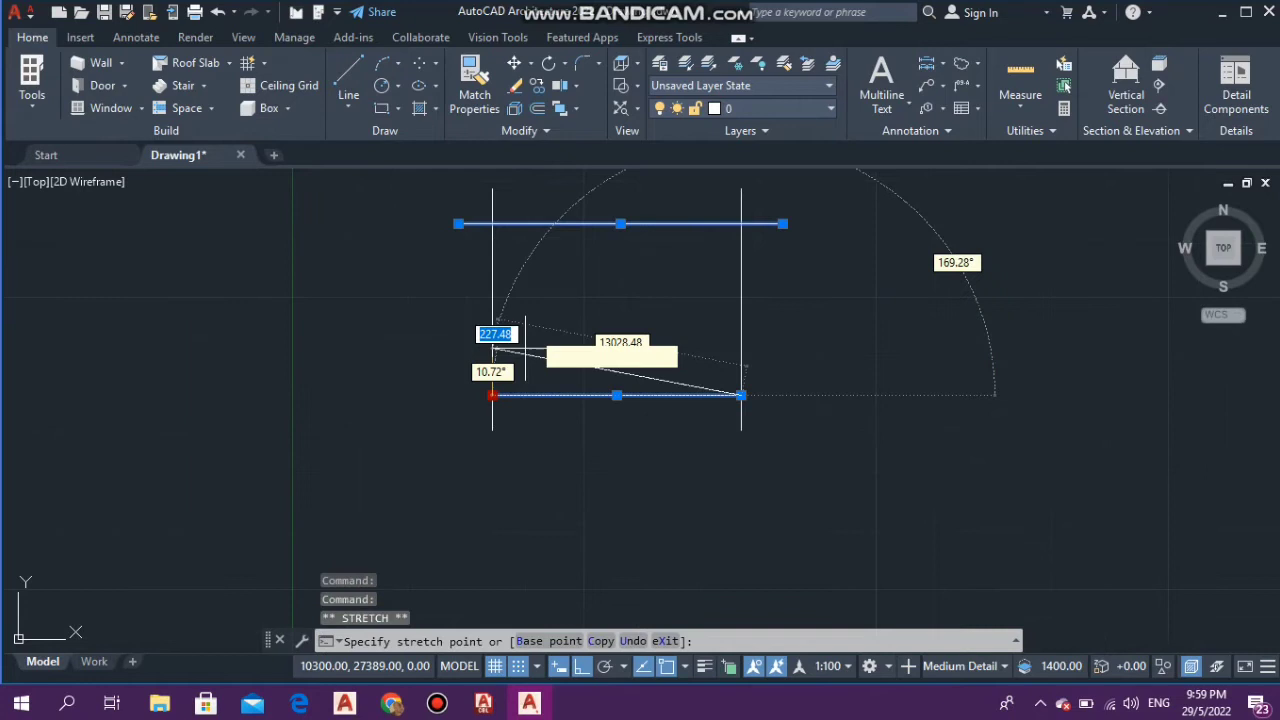
pyautogui.click(458, 395)
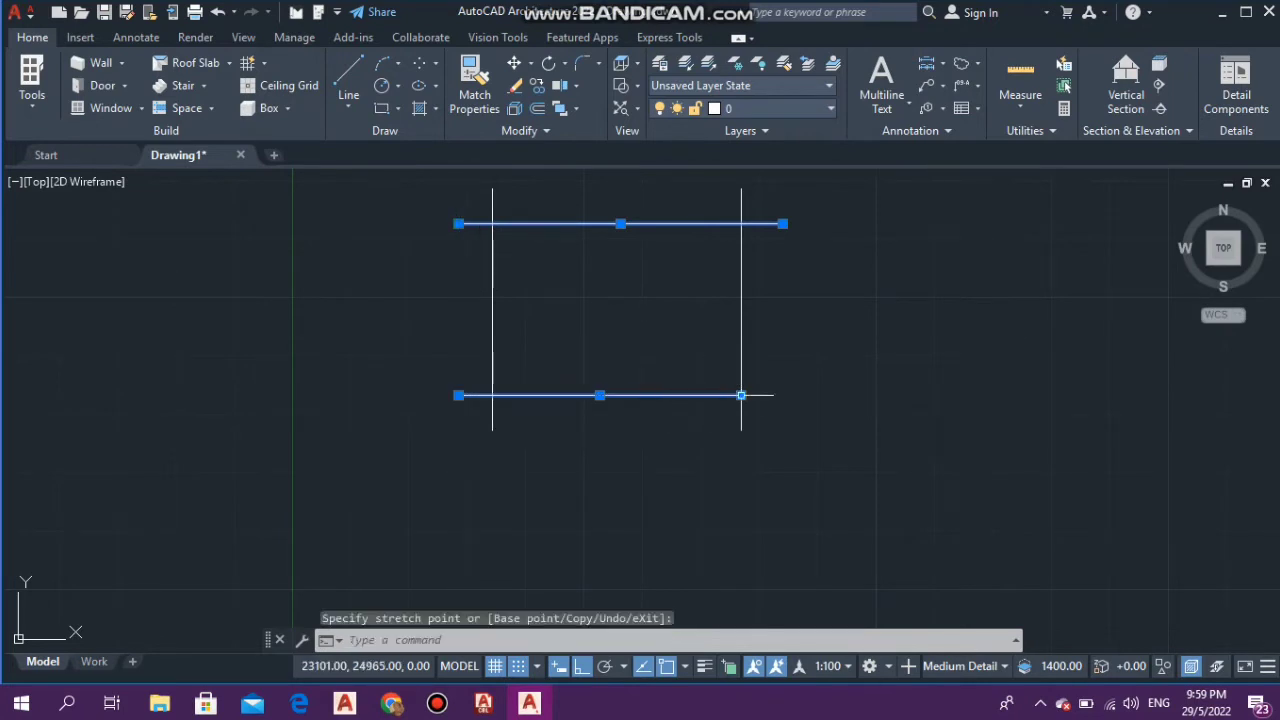
# - Stretch the right end of the bottom horizontal line outward, aligned with the top line's right end
pyautogui.click(741, 395)
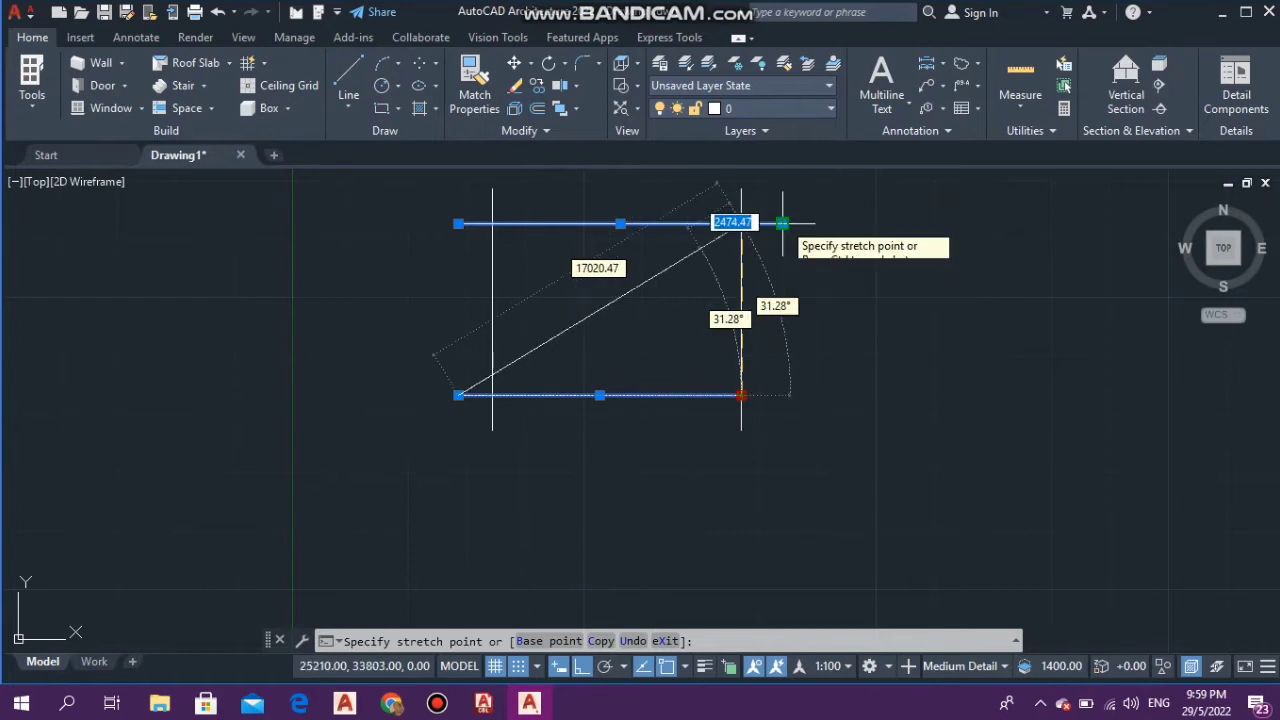
pyautogui.click(782, 395)
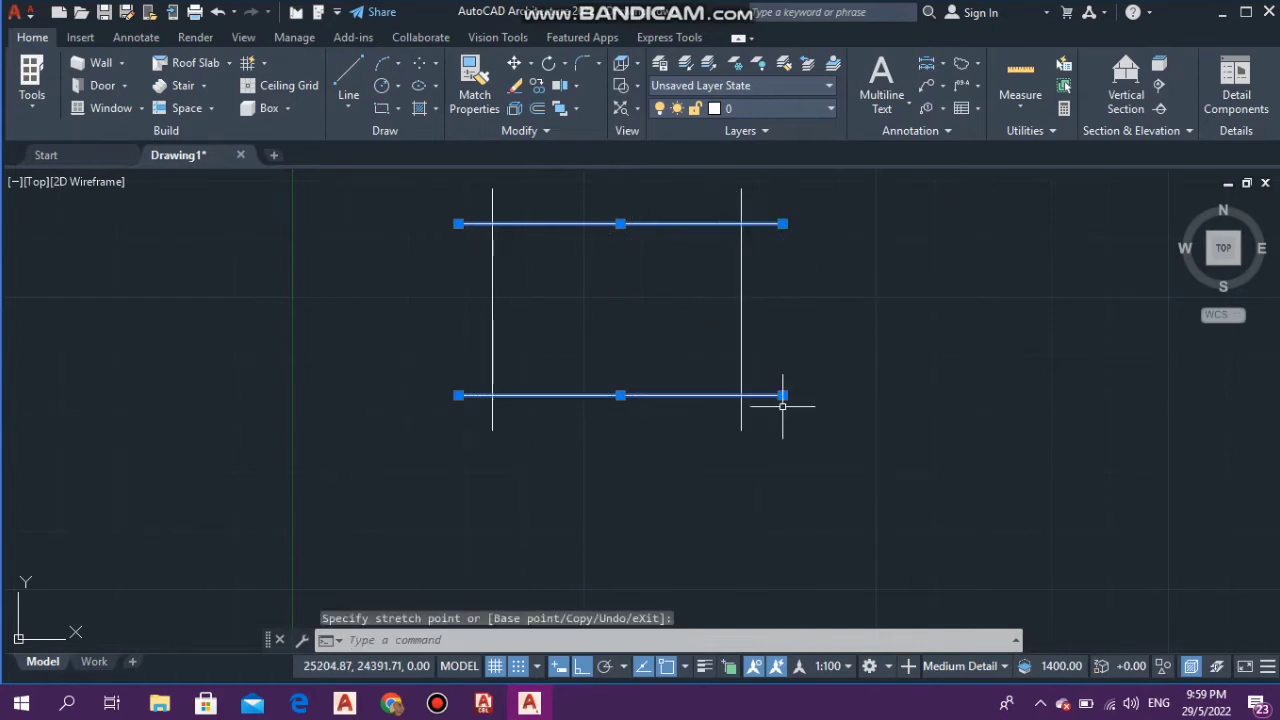
pyautogui.press('Escape')
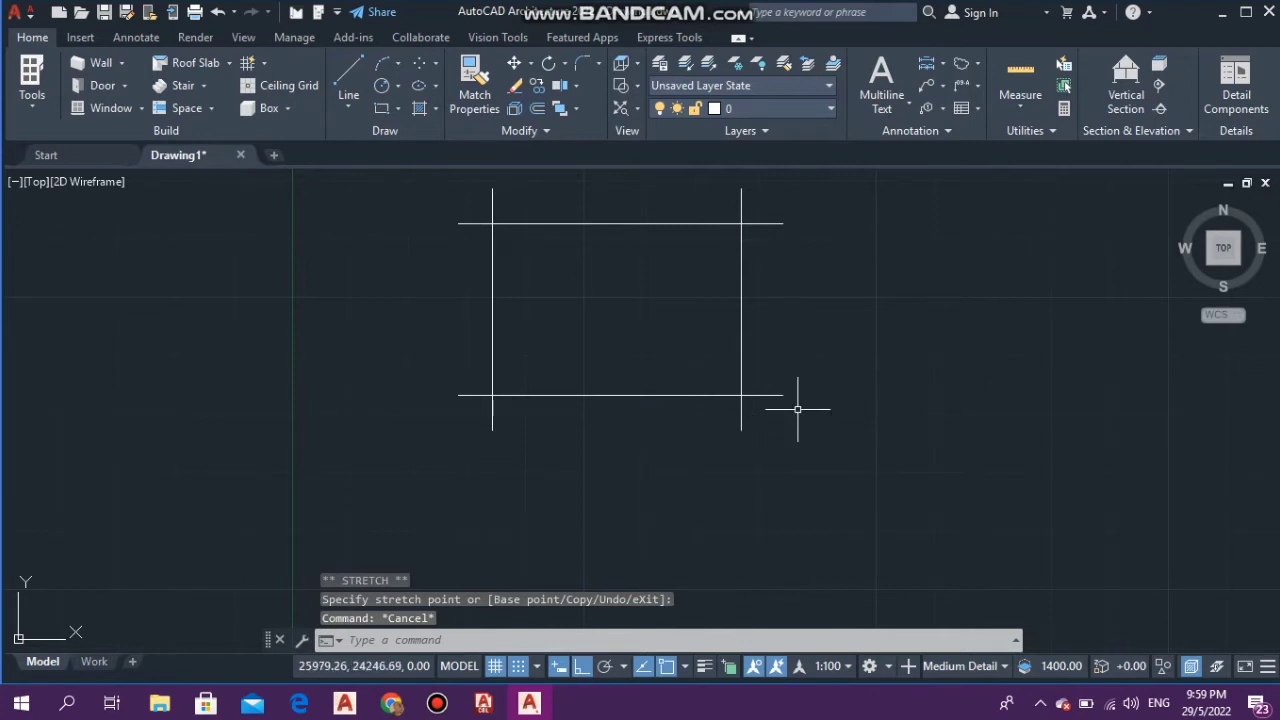
# - Offset the leftmost vertical line 2438 to the right, into the rectangle
pyautogui.click(492, 327)
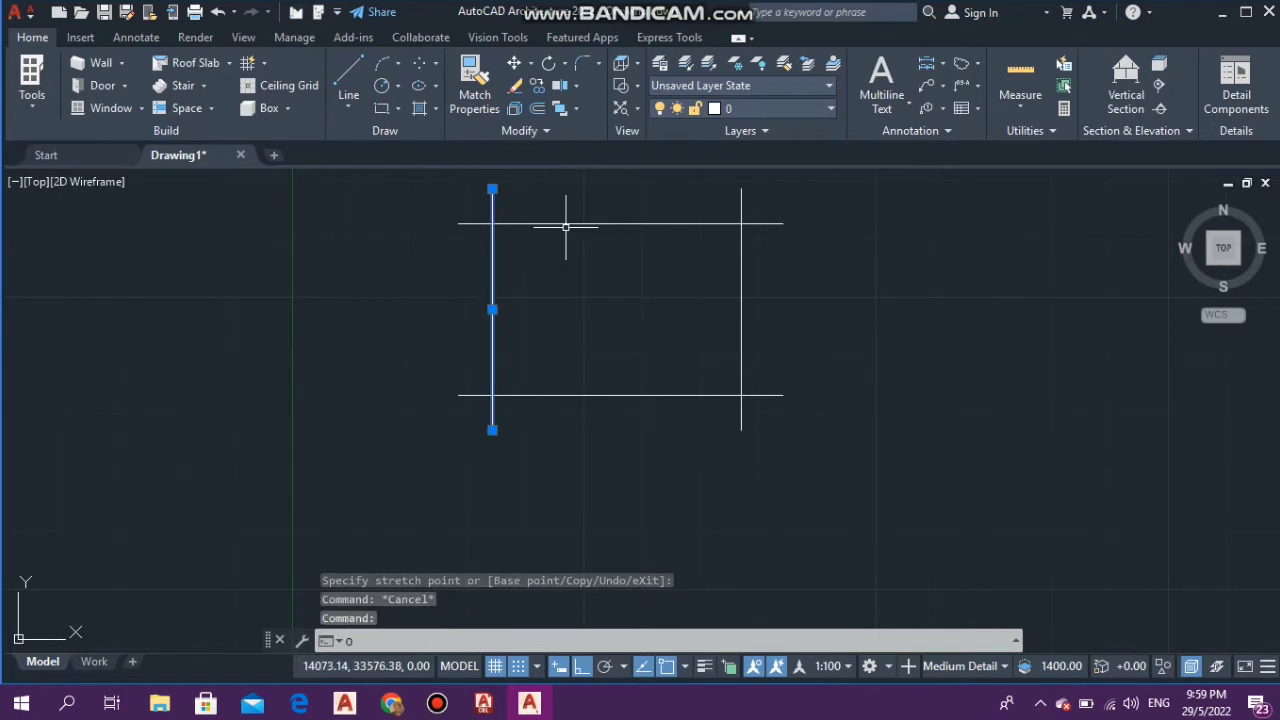
pyautogui.write('OFF')
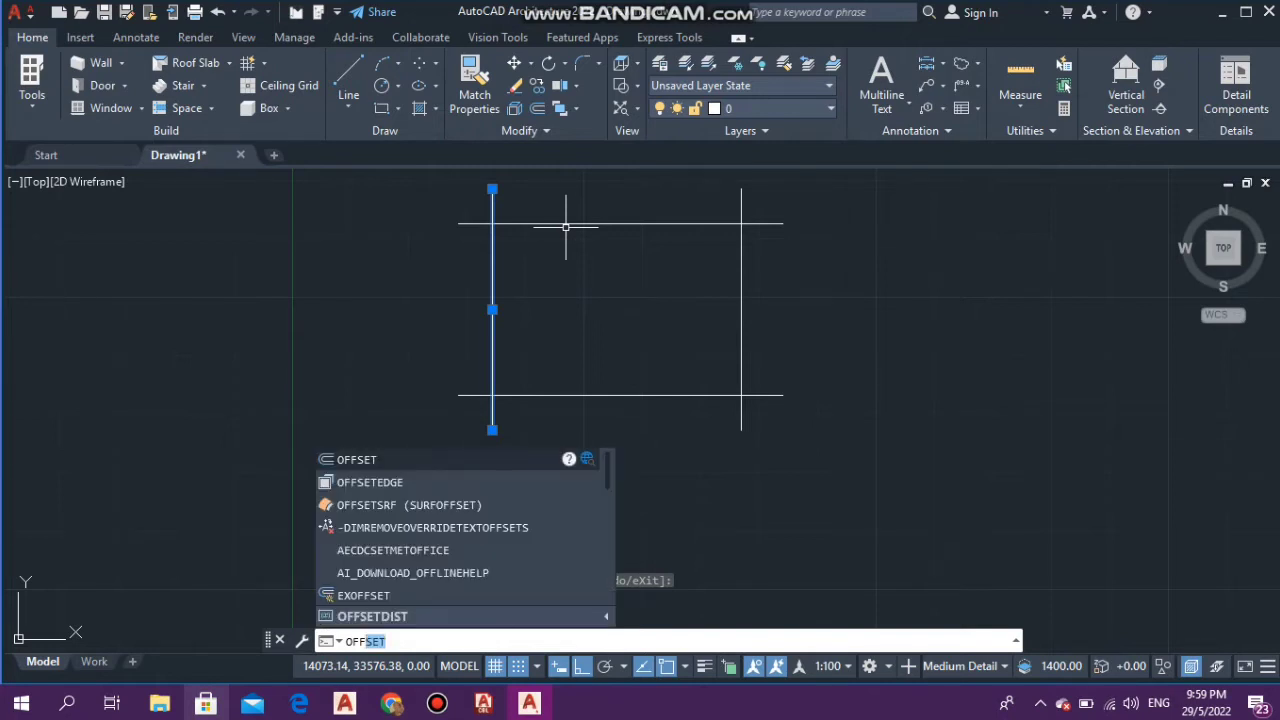
pyautogui.press('Down')
pyautogui.press('Down')
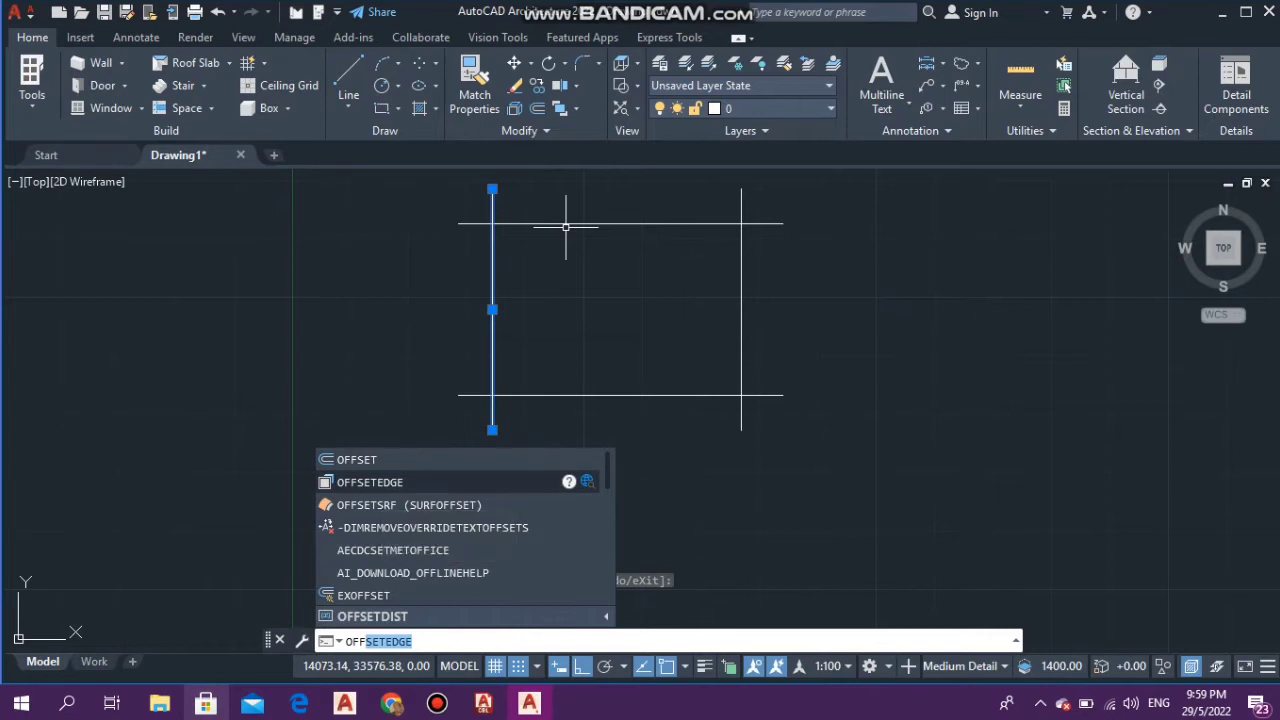
pyautogui.press('Down')
pyautogui.press('Up')
pyautogui.press('Up')
pyautogui.press('Up')
pyautogui.press('Return')
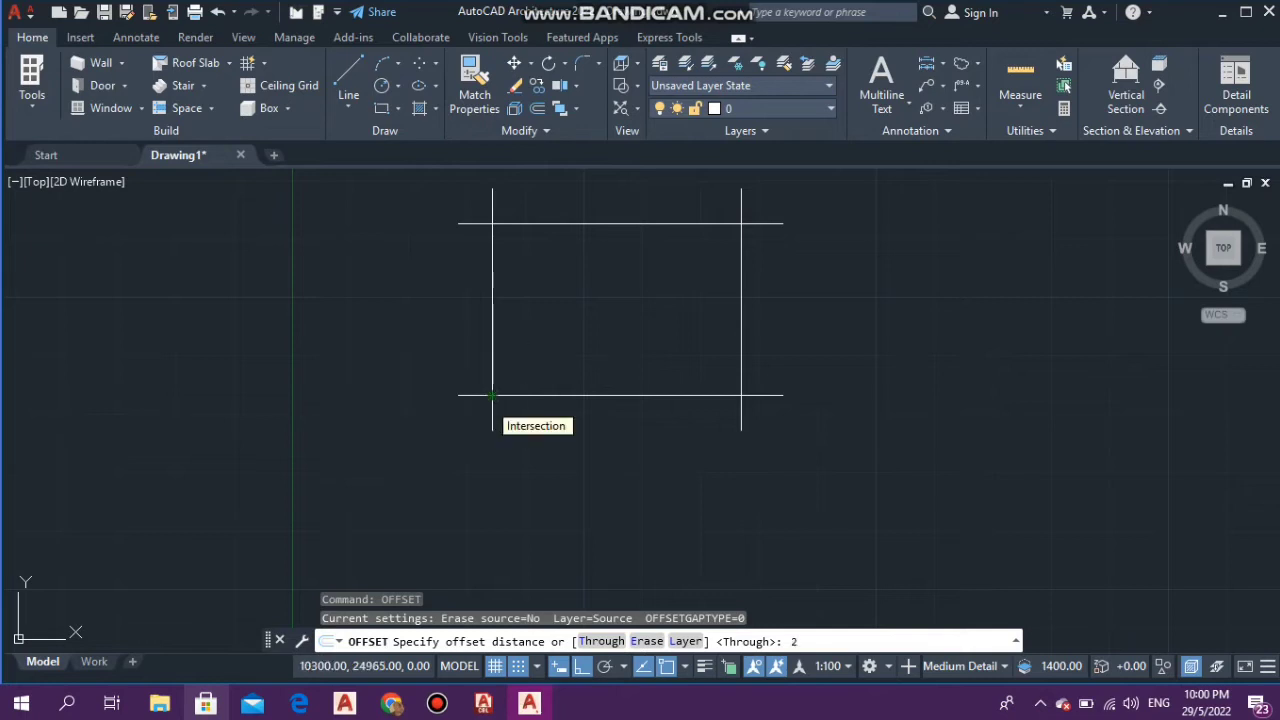
pyautogui.write('438')
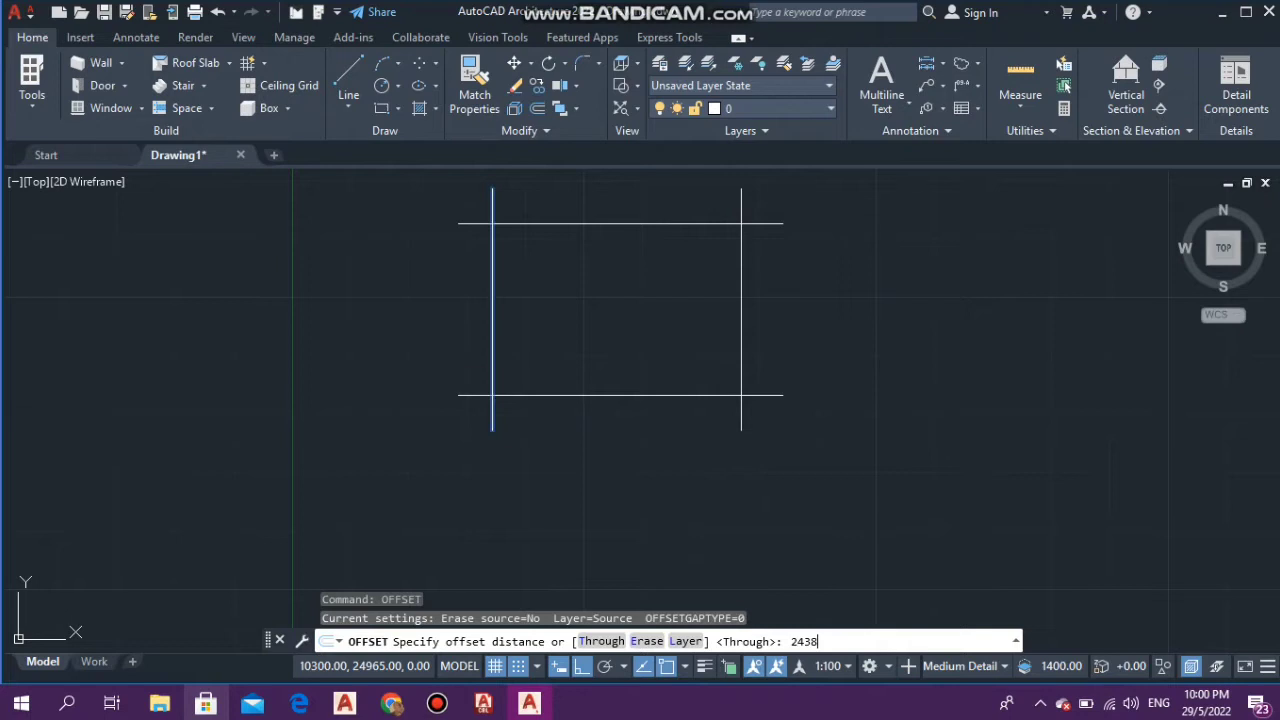
pyautogui.press('Return')
pyautogui.click(492, 375)
pyautogui.click(661, 363)
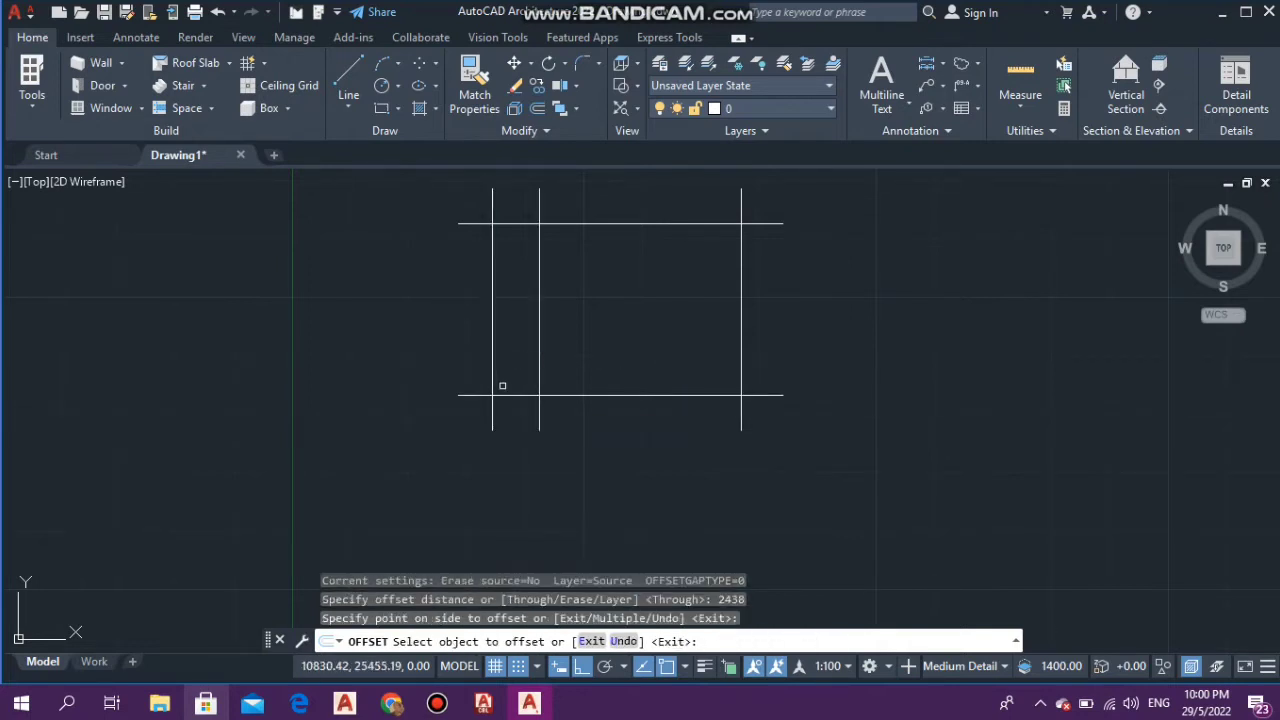
pyautogui.press('Escape')
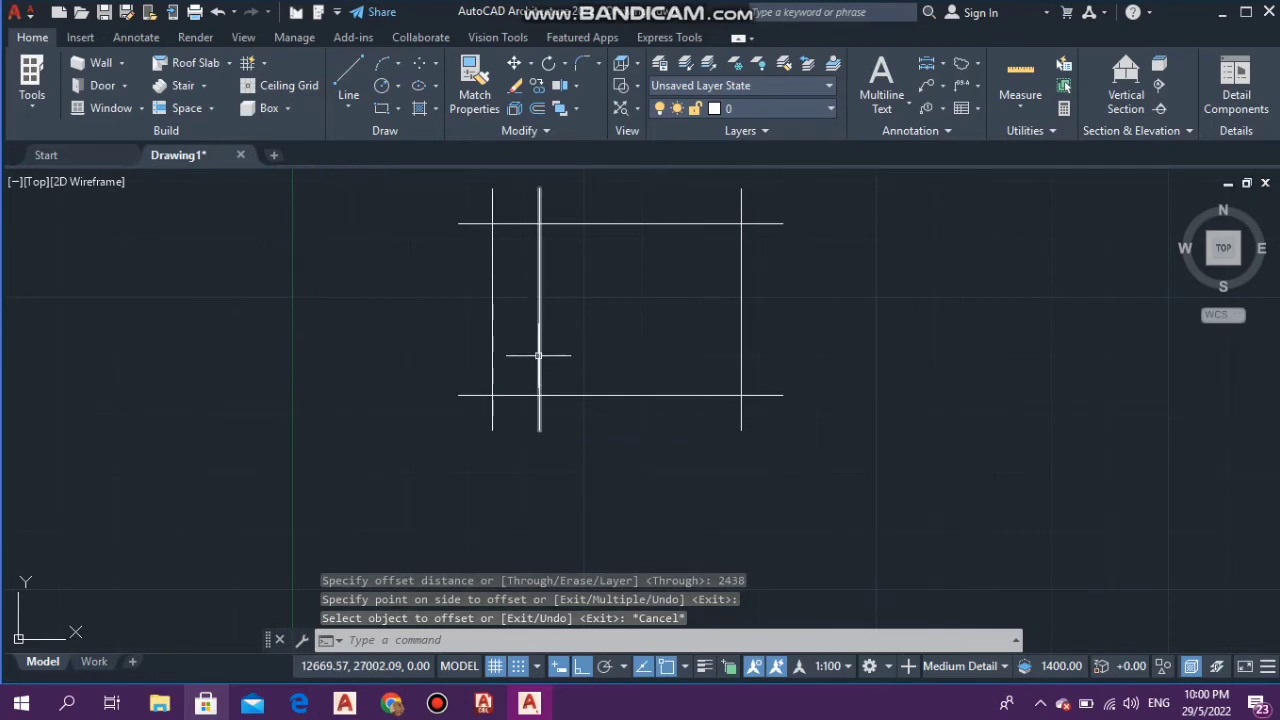
# - Offset the second vertical line from the left 4877 to the right
pyautogui.click(539, 355)
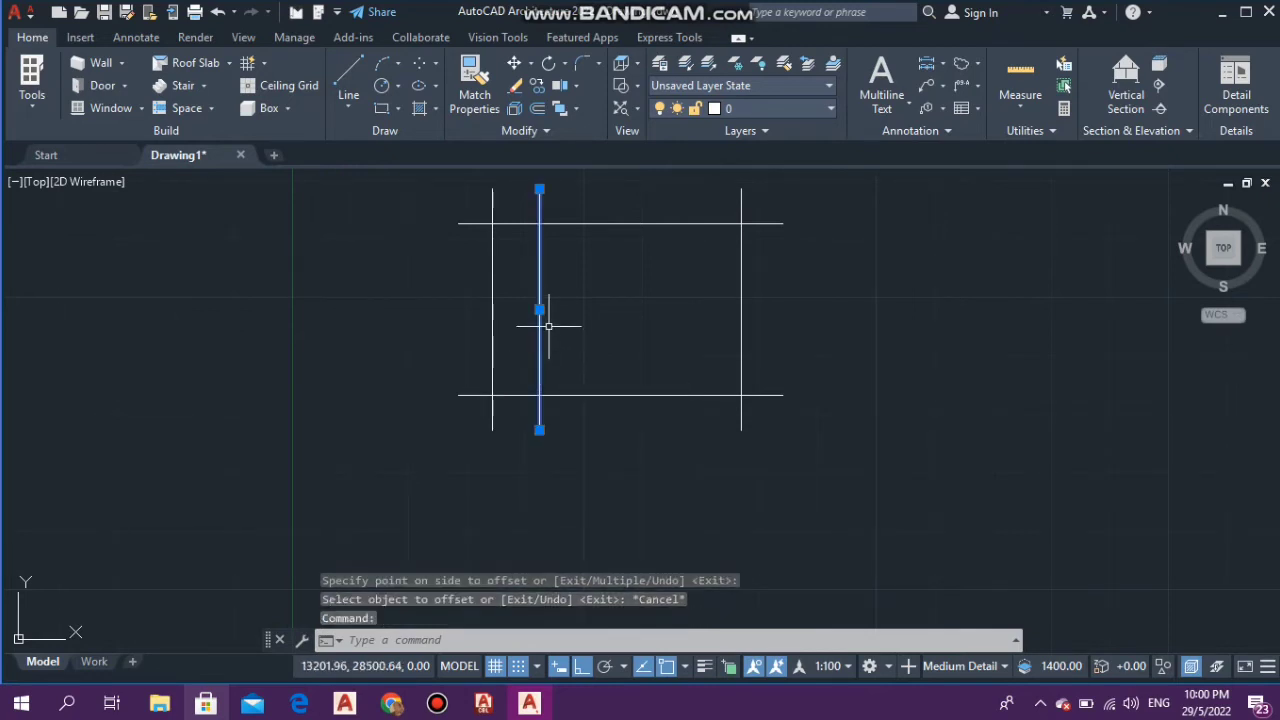
pyautogui.write('0')
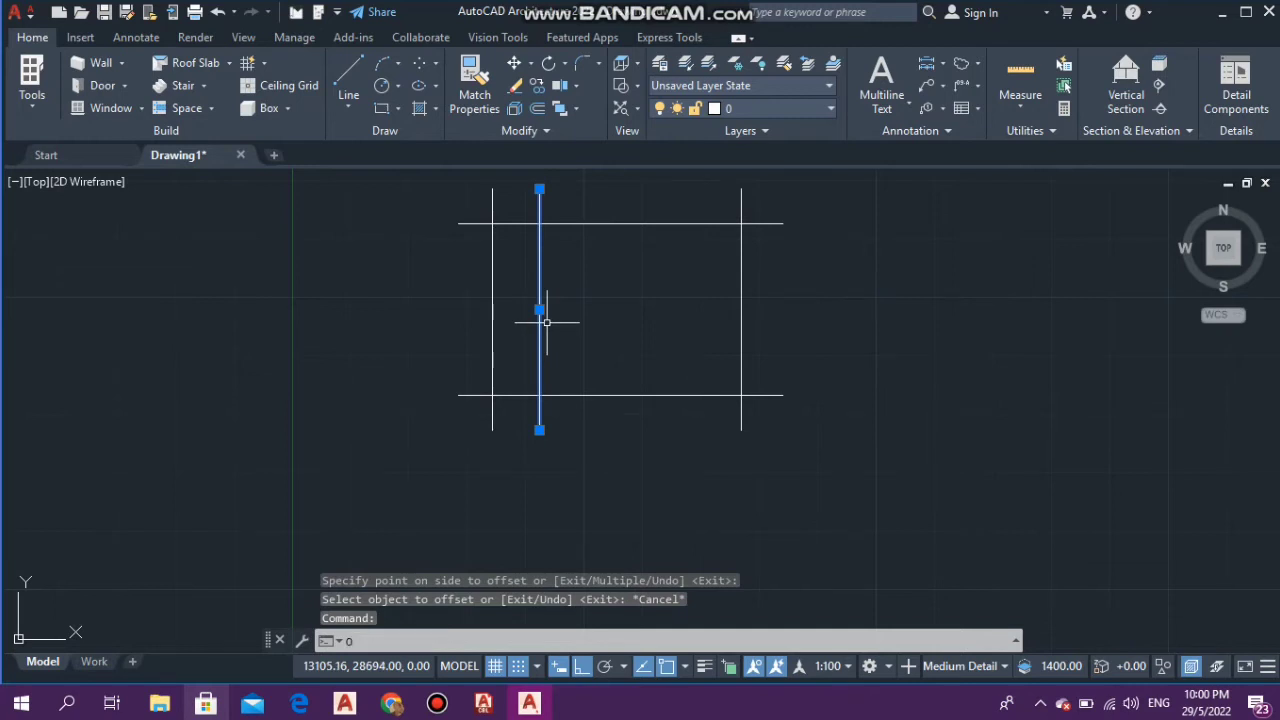
pyautogui.write('FF')
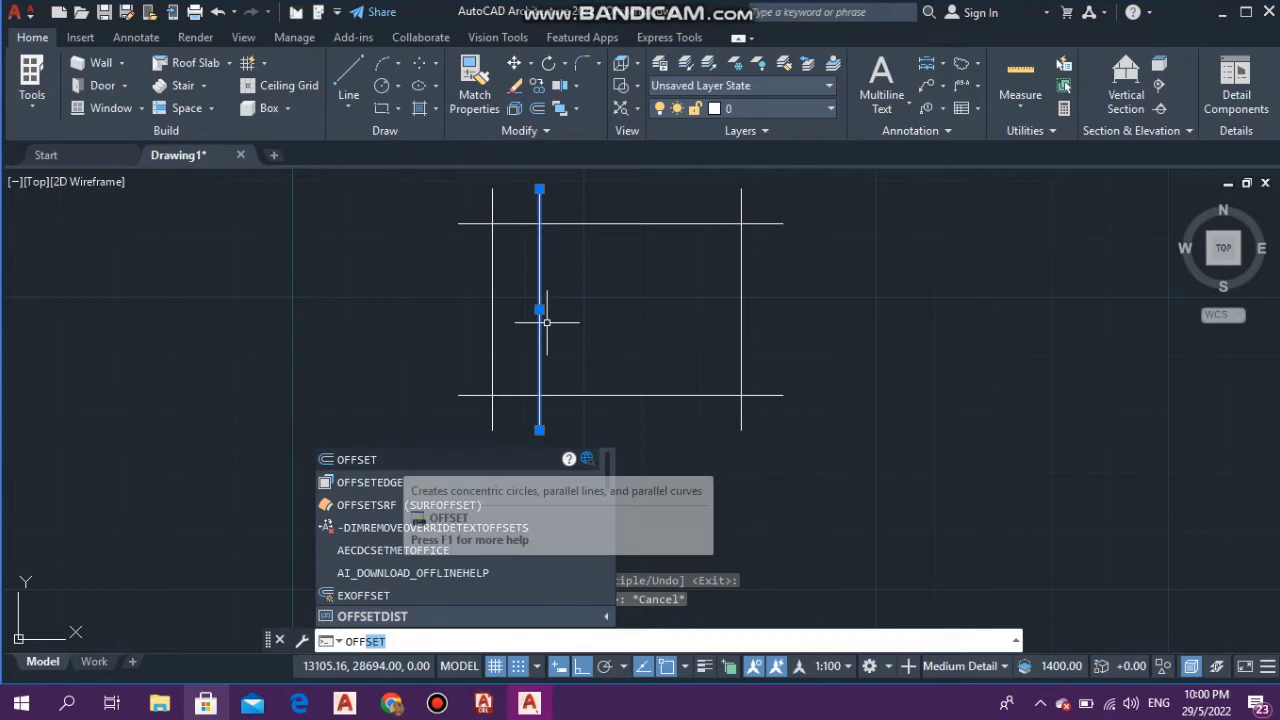
pyautogui.press('Return')
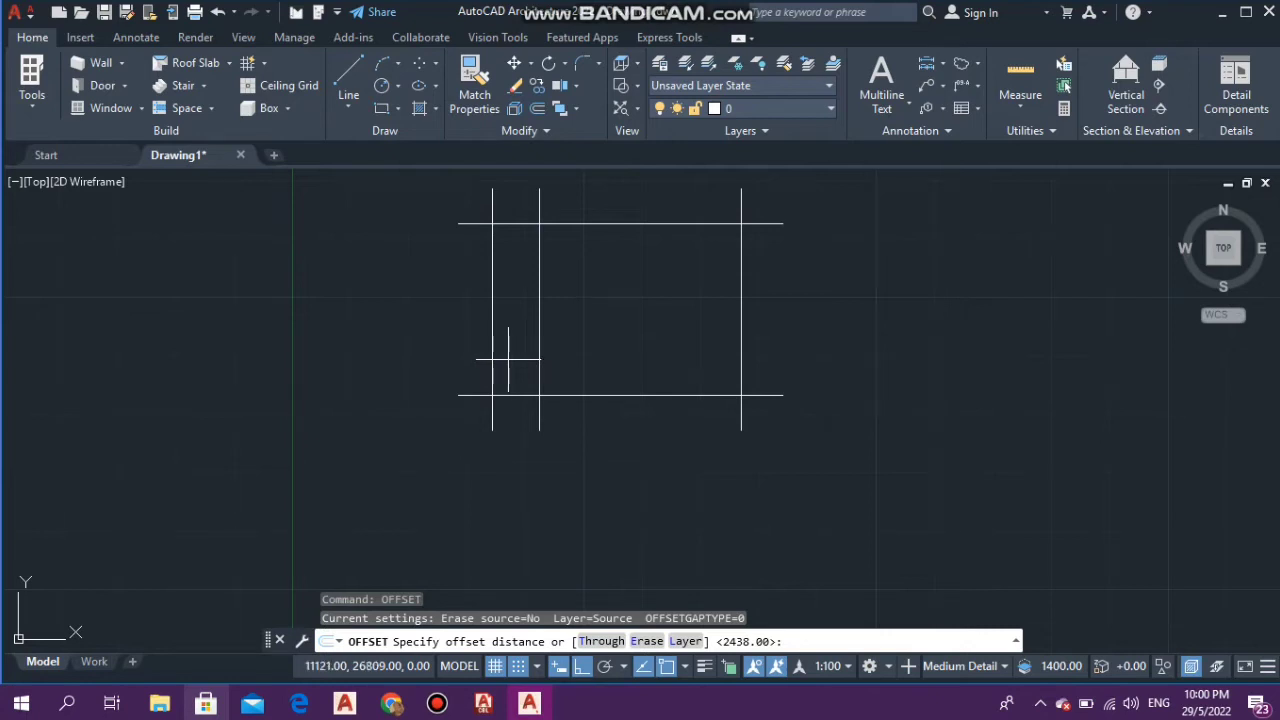
pyautogui.write('4877')
pyautogui.press('Return')
pyautogui.click(539, 360)
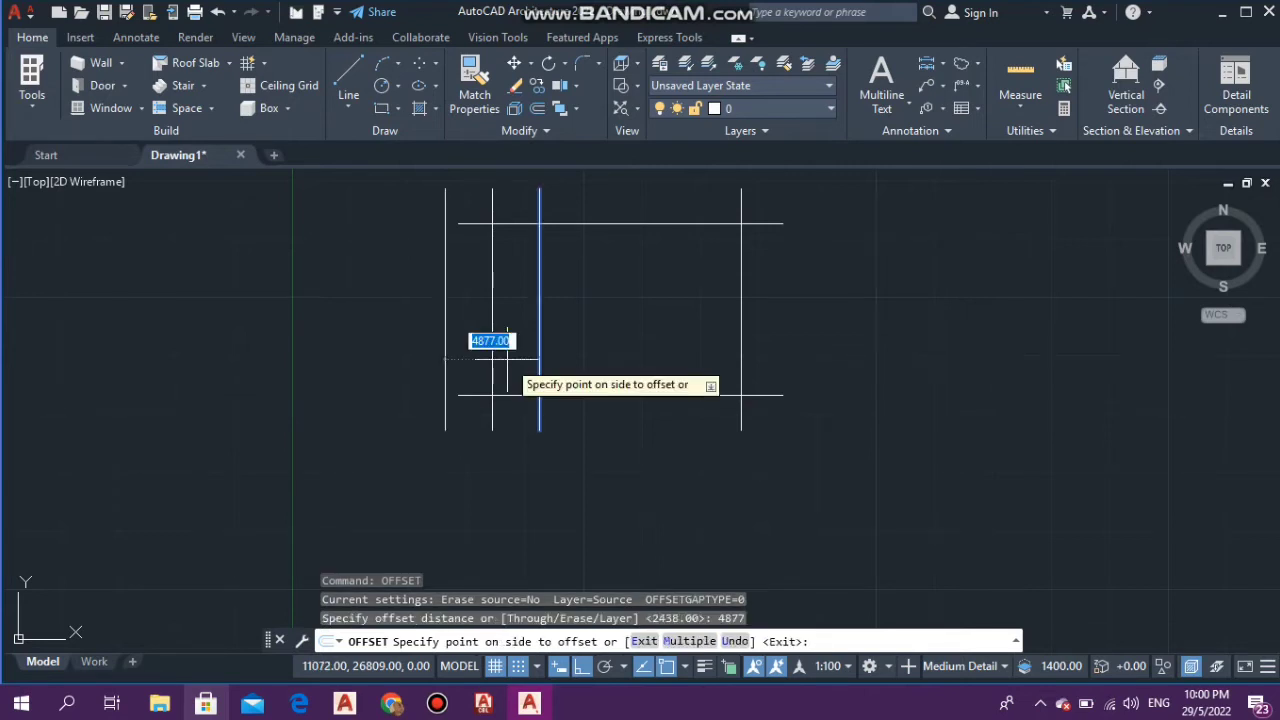
pyautogui.click(829, 337)
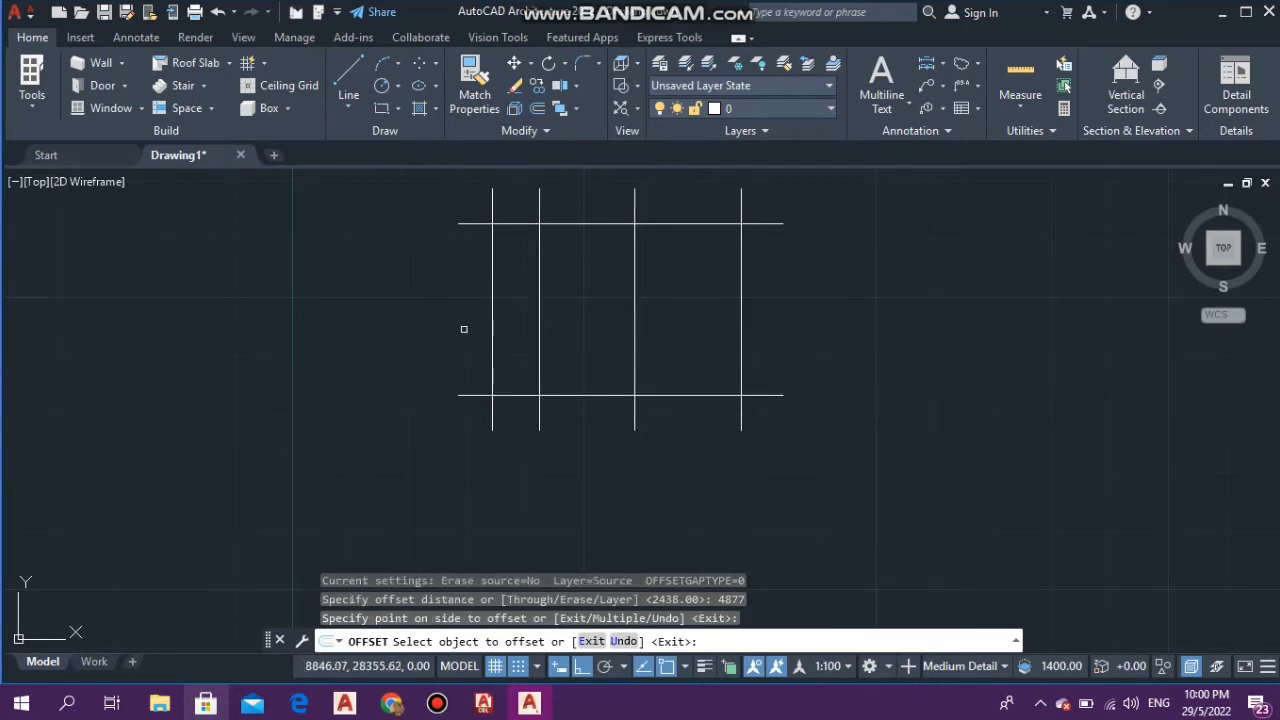
pyautogui.press('Escape')
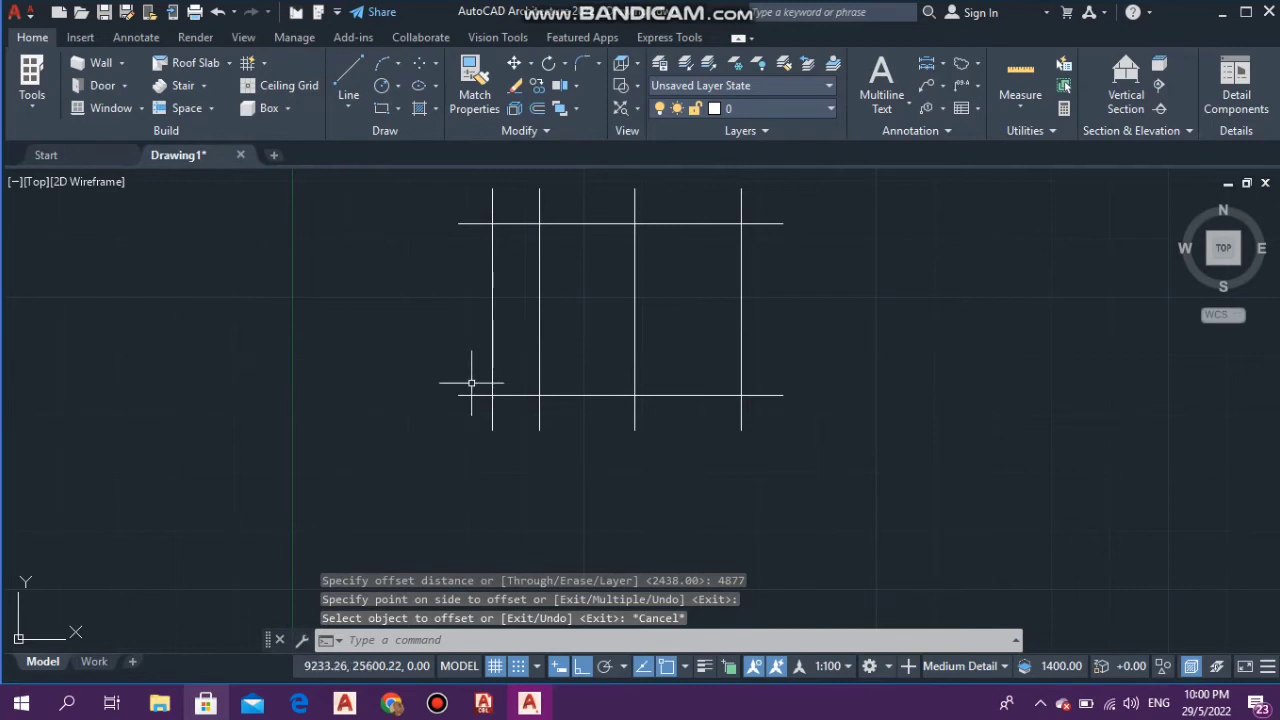
# - Offset the leftmost vertical line 3048 to the right
pyautogui.click(490, 250)
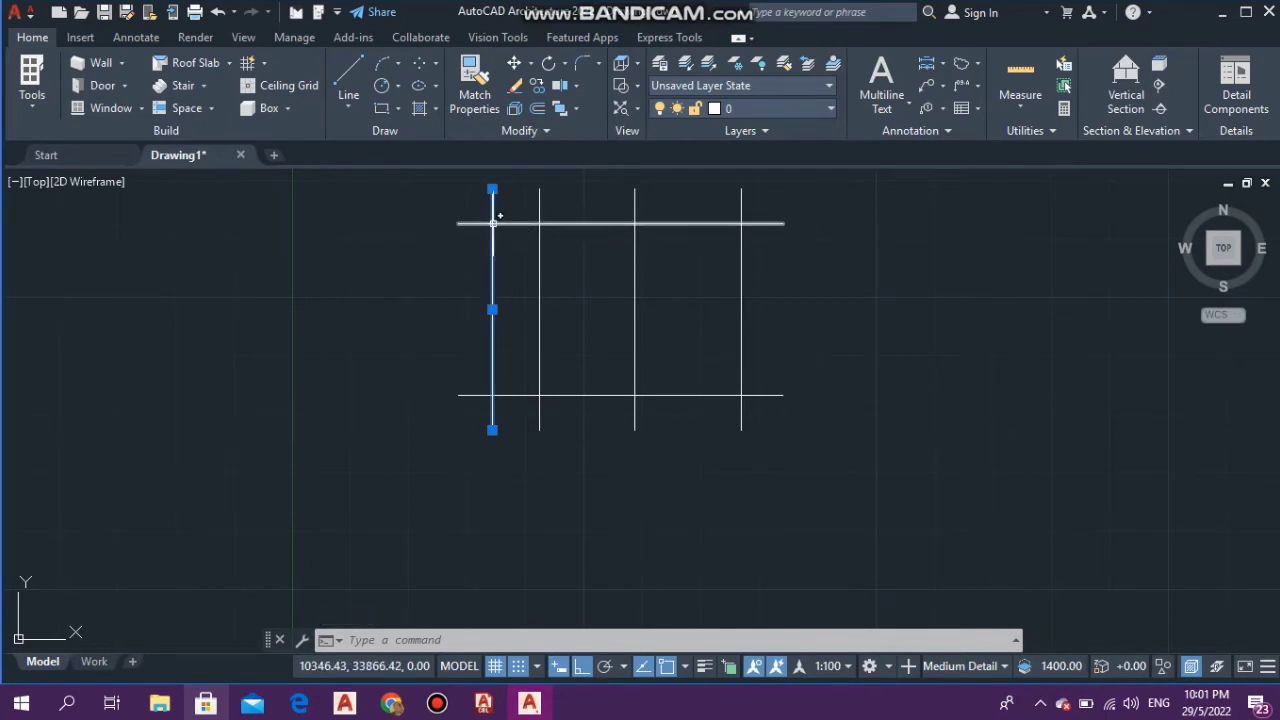
pyautogui.write('OFF')
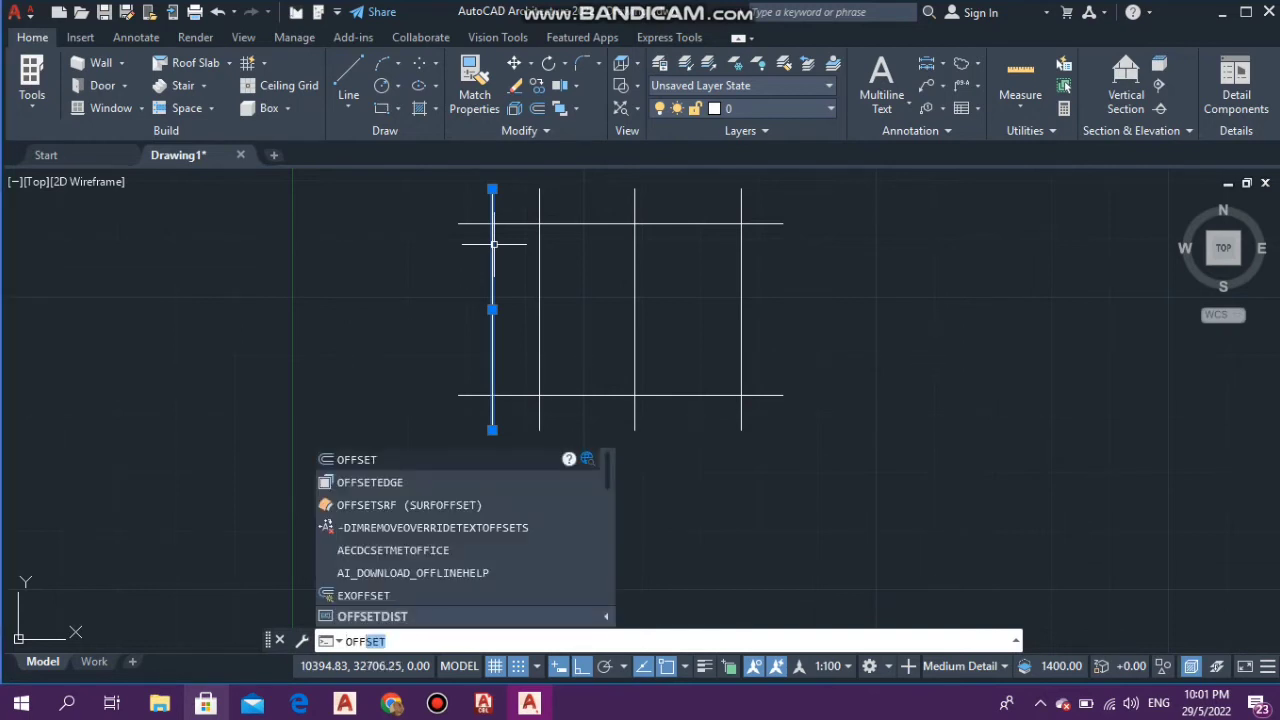
pyautogui.press('Return')
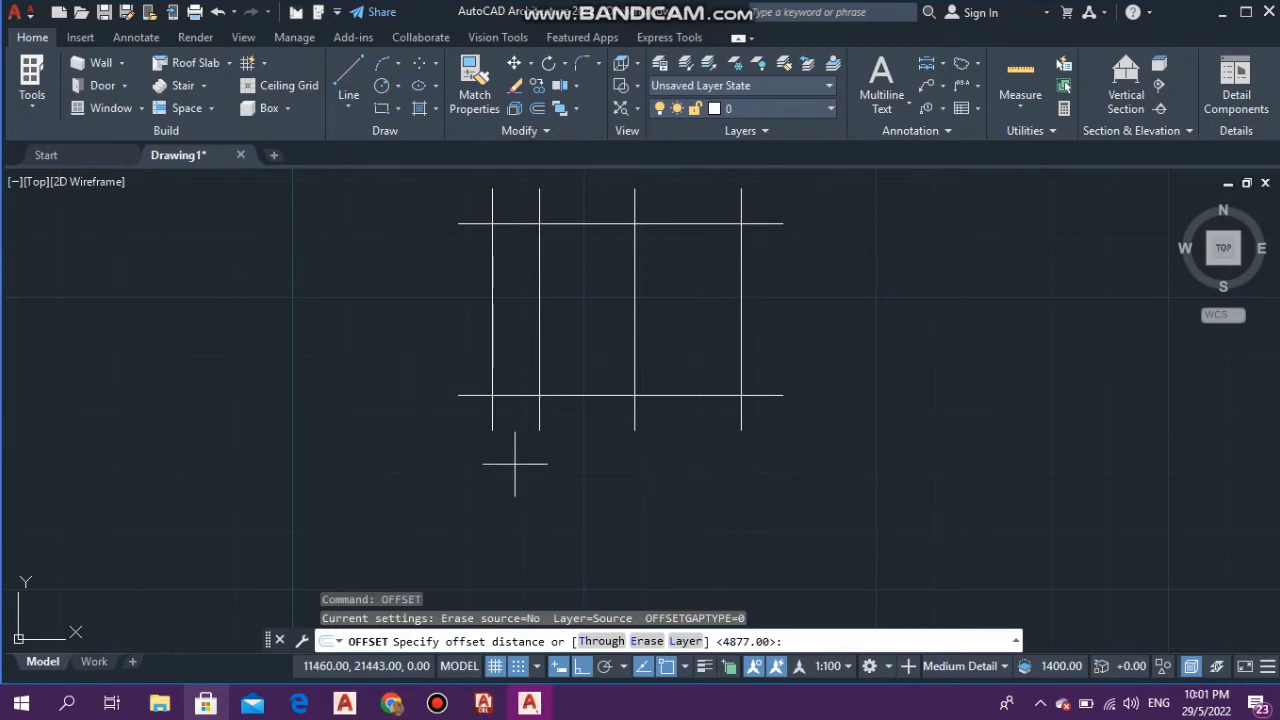
pyautogui.write('3048')
pyautogui.press('Return')
pyautogui.click(492, 380)
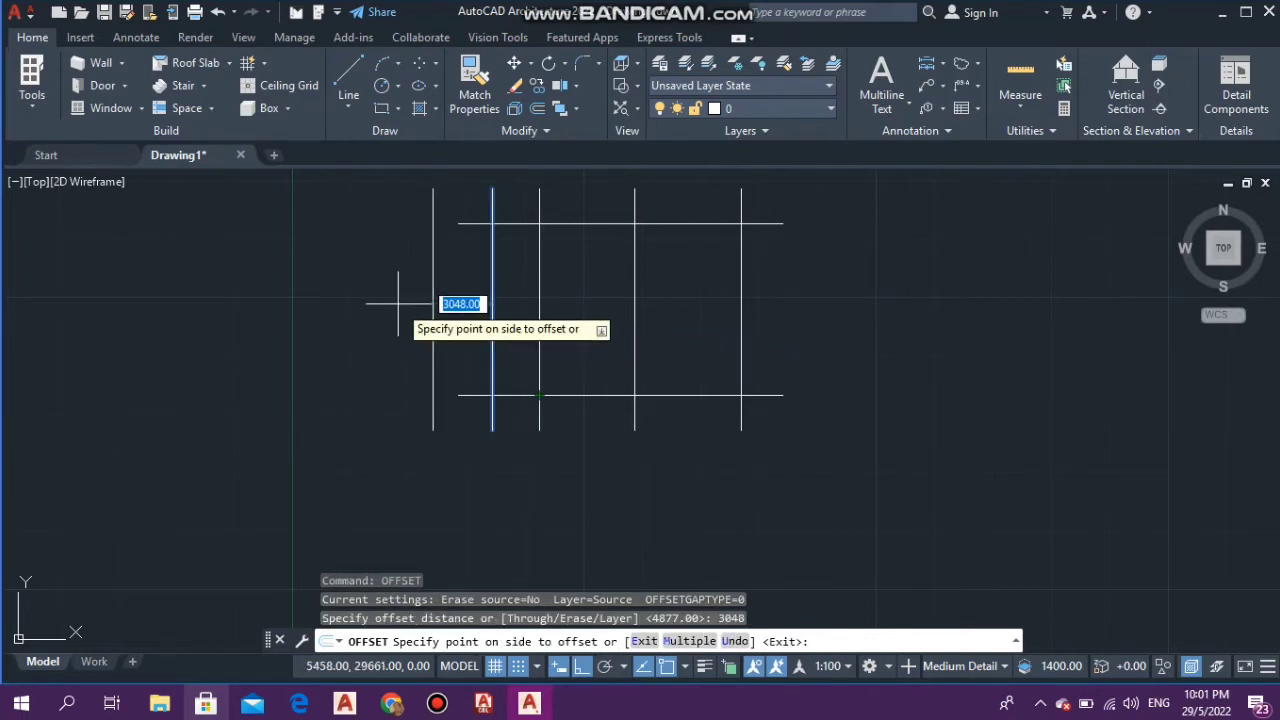
pyautogui.click(576, 295)
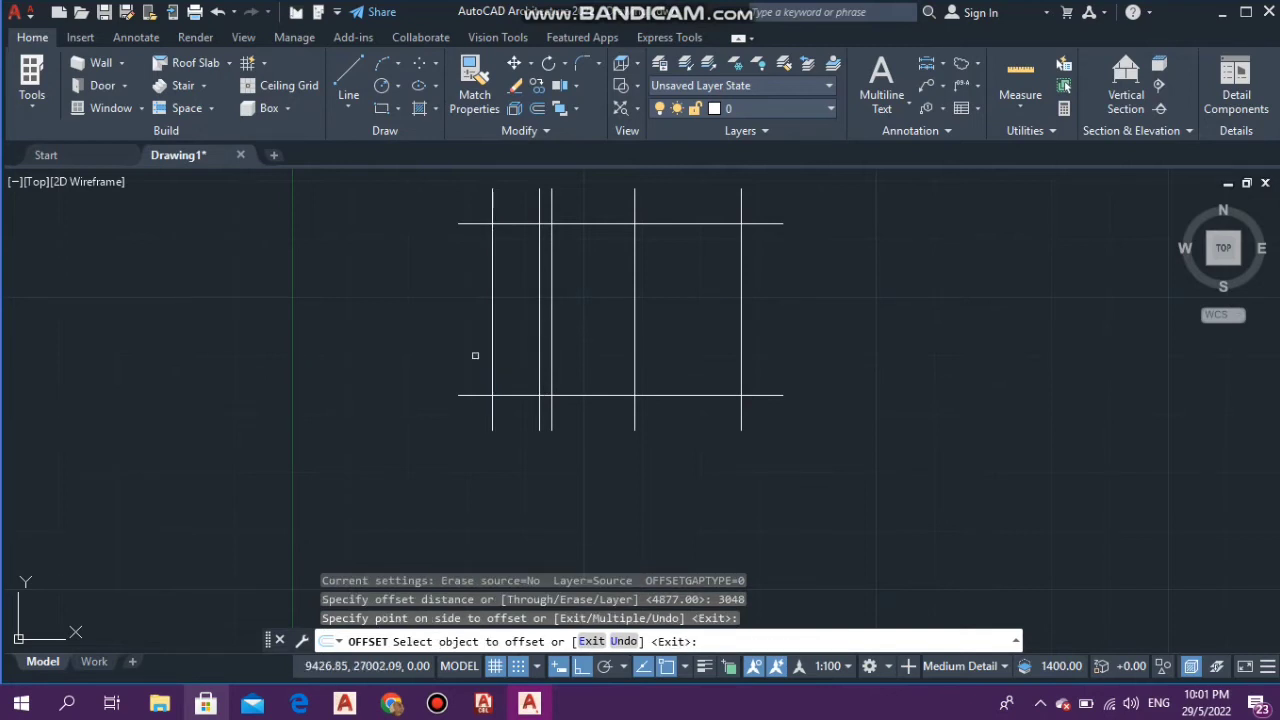
# - Offset the top horizontal line downward by the same 3048 distance and end the Offset command
pyautogui.click(585, 223)
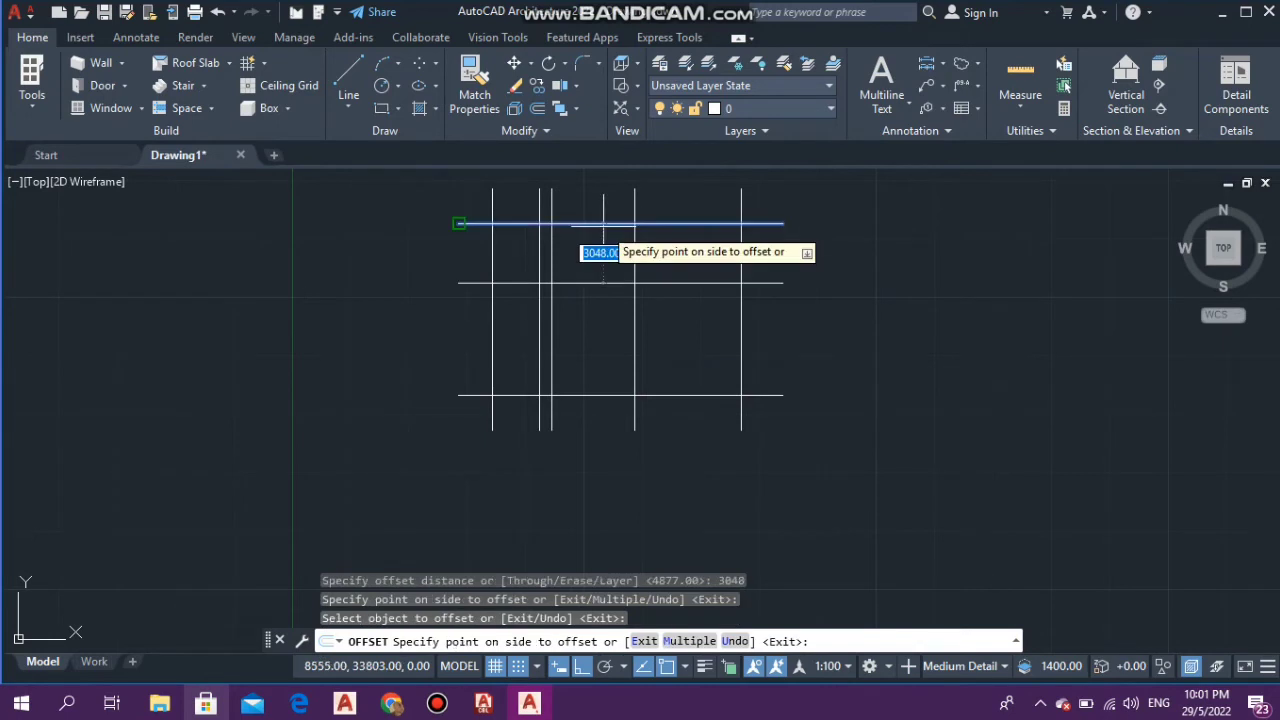
pyautogui.click(584, 345)
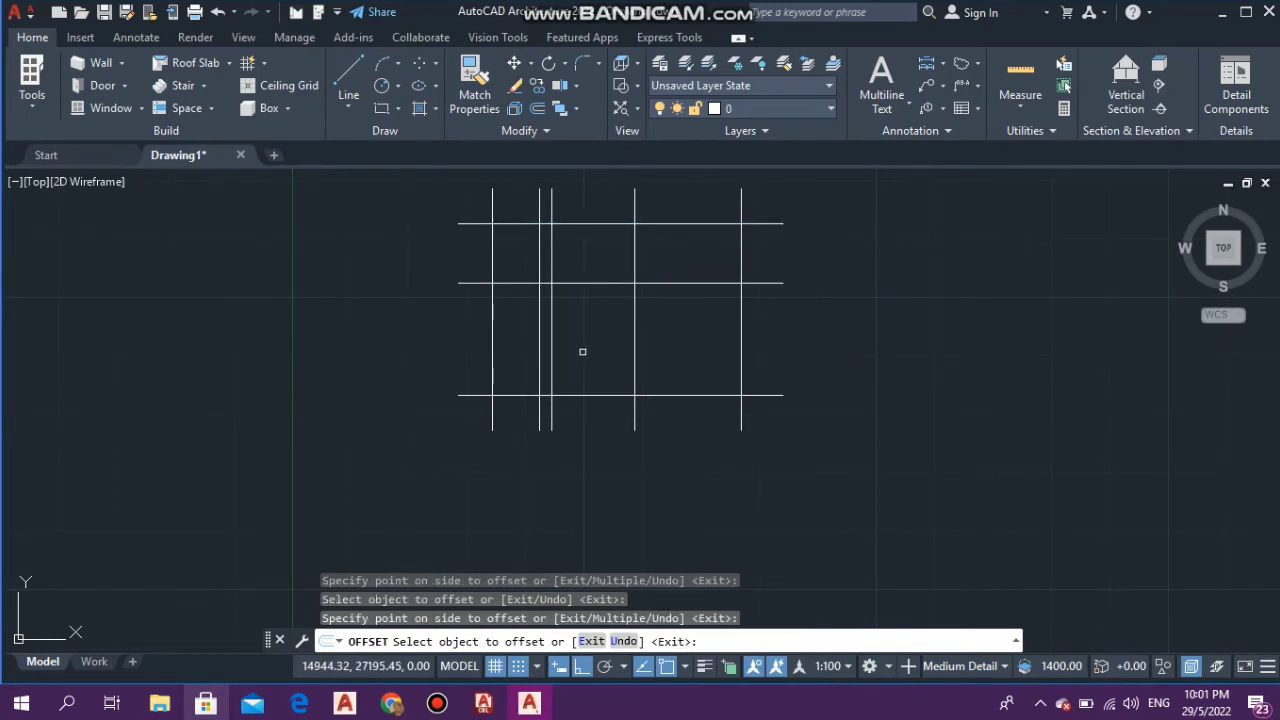
pyautogui.press('Escape')
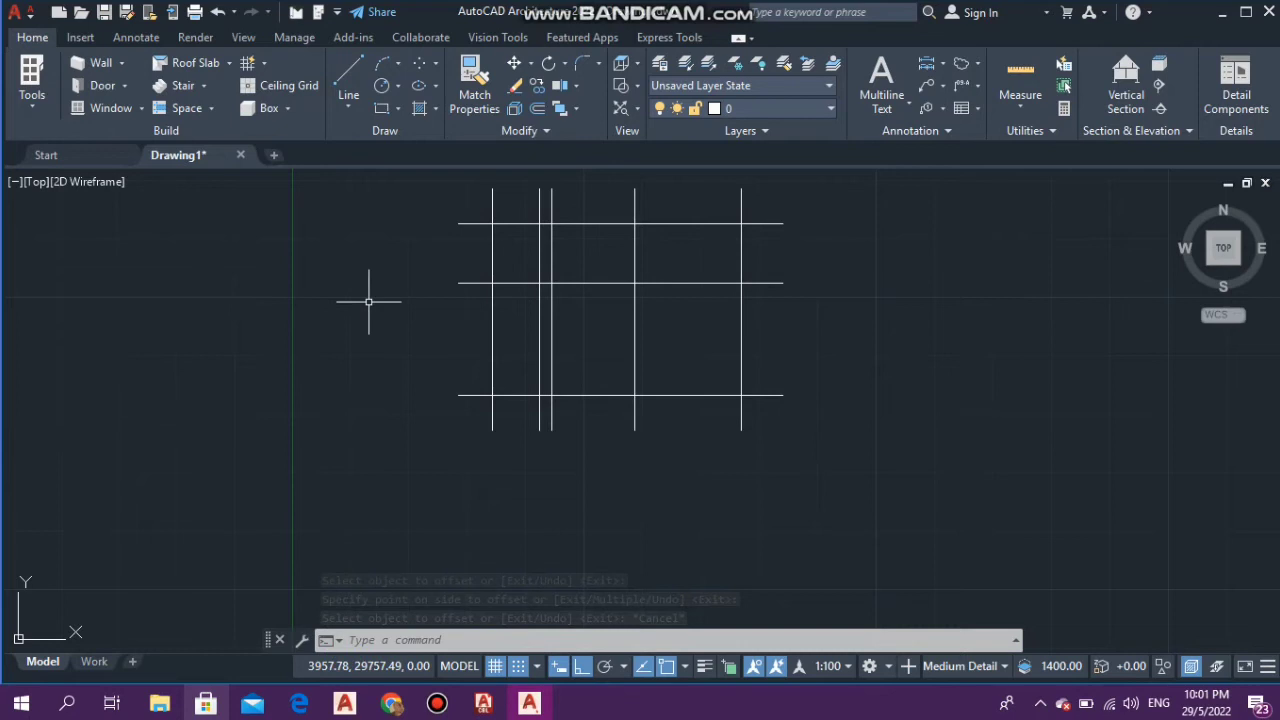
# - Offset the bottom horizontal line 1524 upward, into the rectangle
pyautogui.click(490, 394)
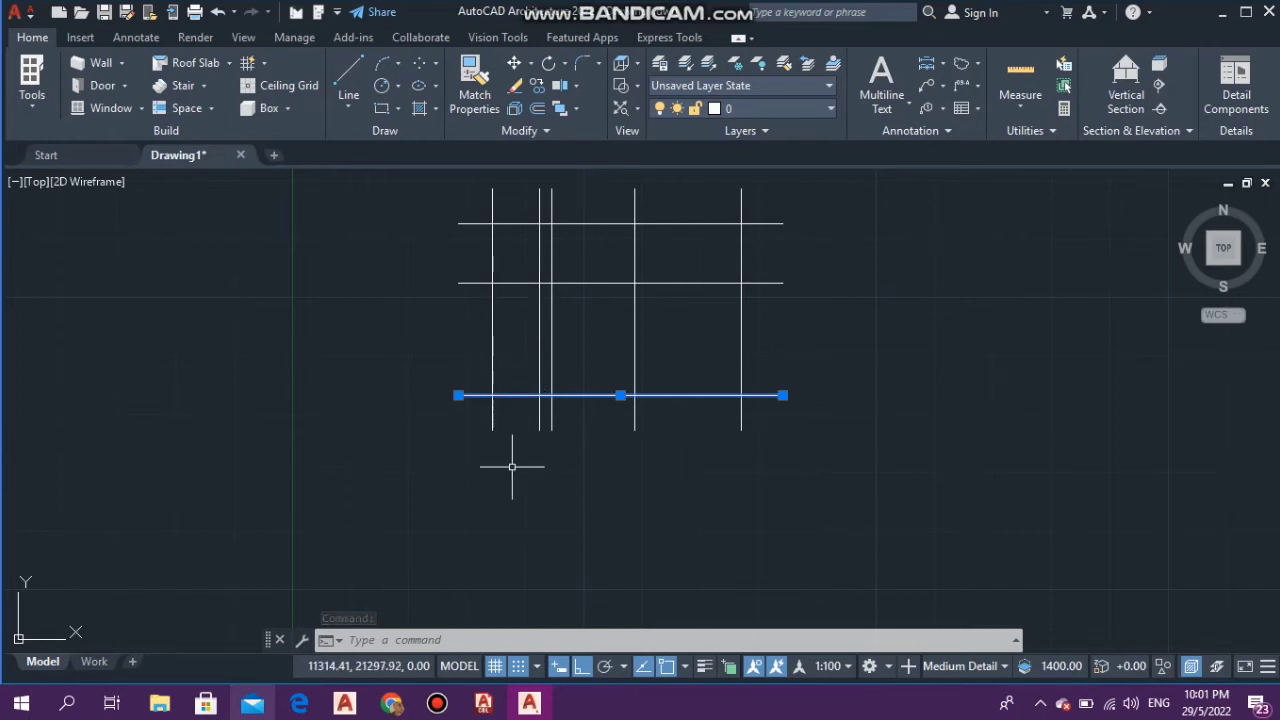
pyautogui.moveTo(566, 394)
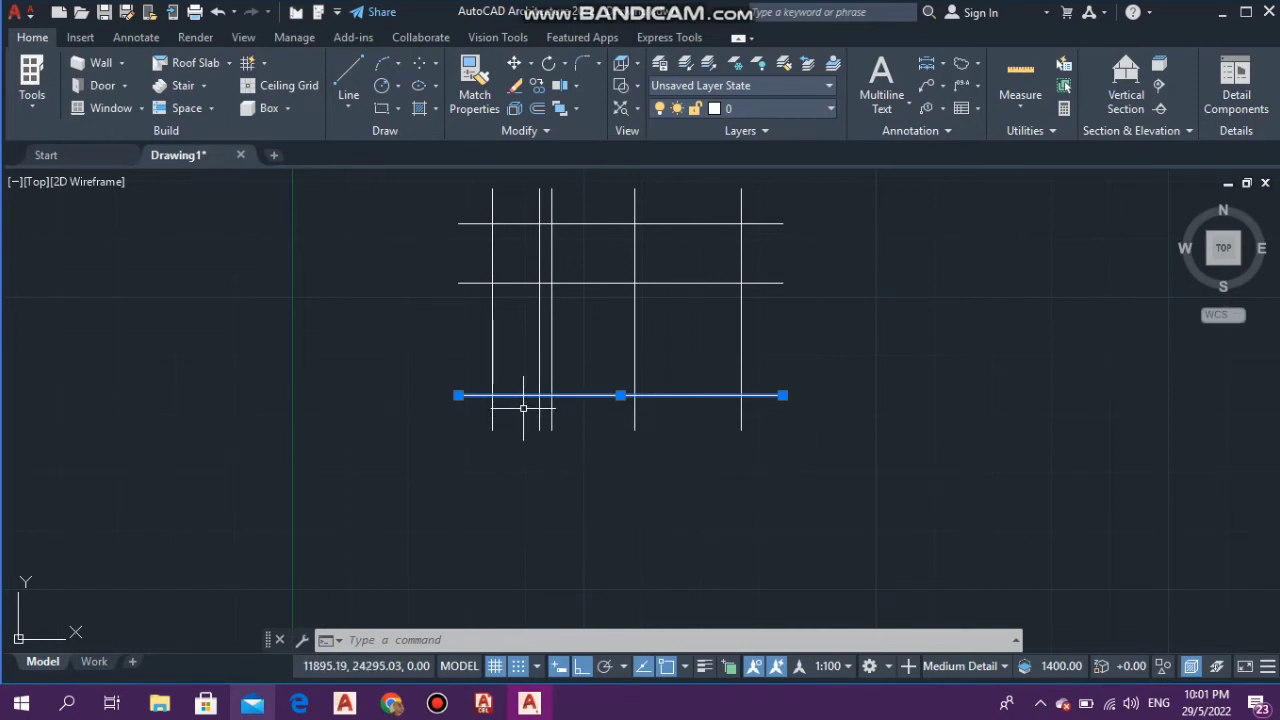
pyautogui.write('OFFSET')
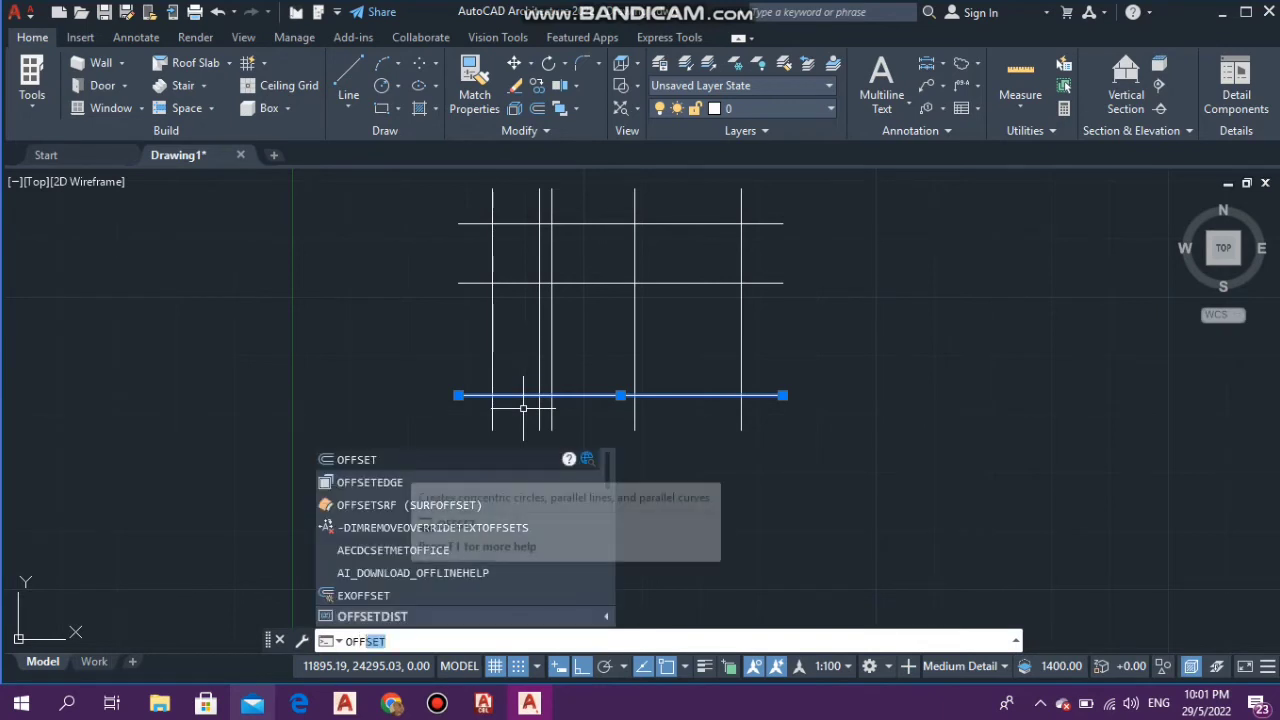
pyautogui.press('Return')
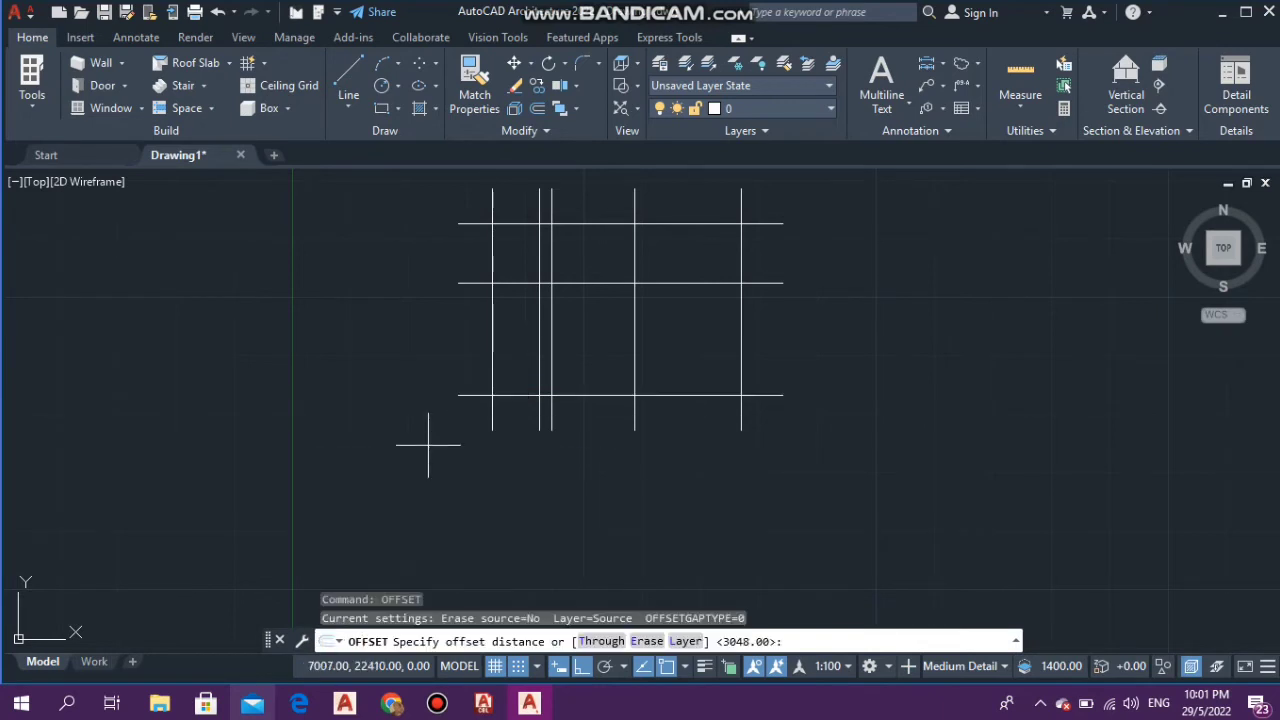
pyautogui.write('1524')
pyautogui.press('Return')
pyautogui.click(470, 395)
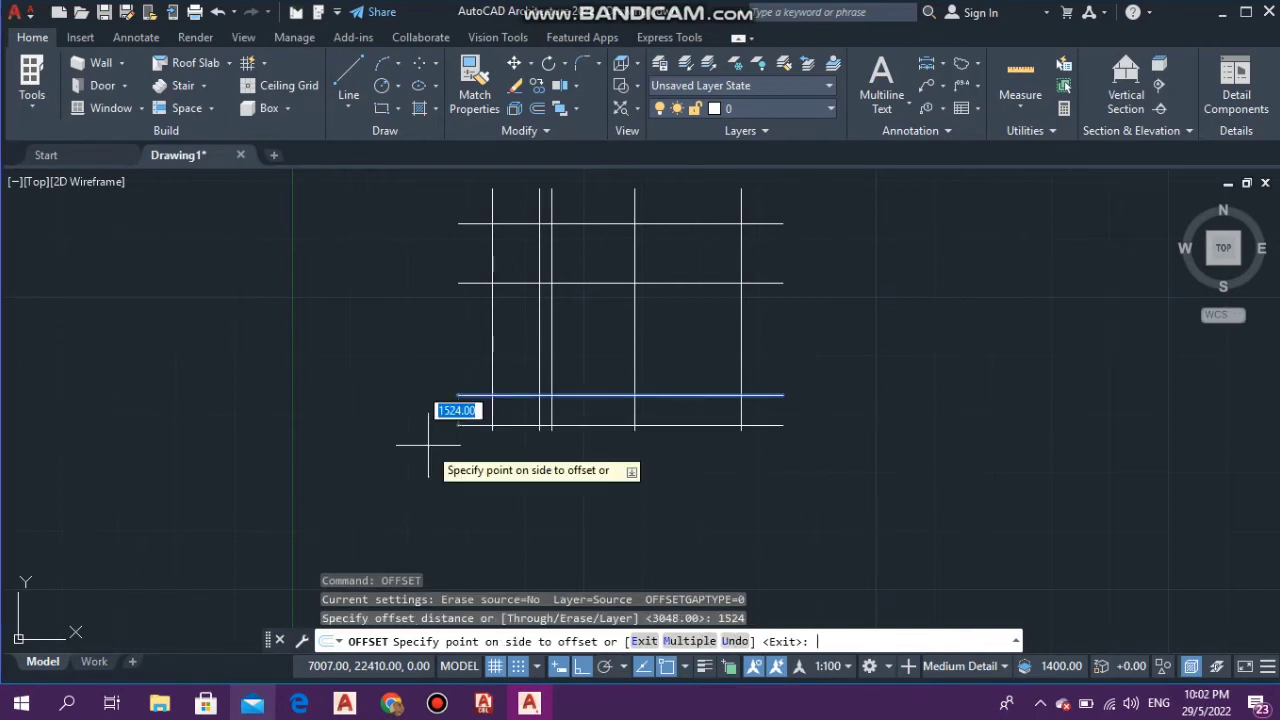
pyautogui.click(458, 251)
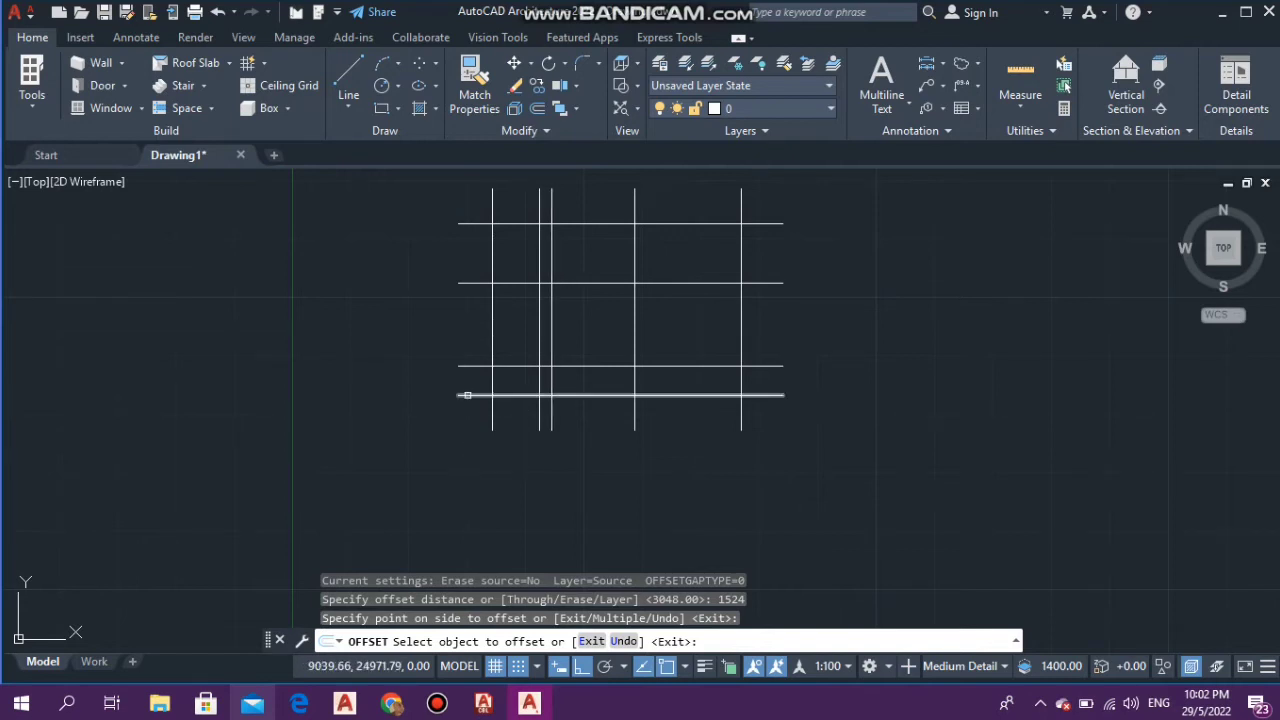
pyautogui.scroll(5, 467, 394)
pyautogui.scroll(-3, 503, 420)
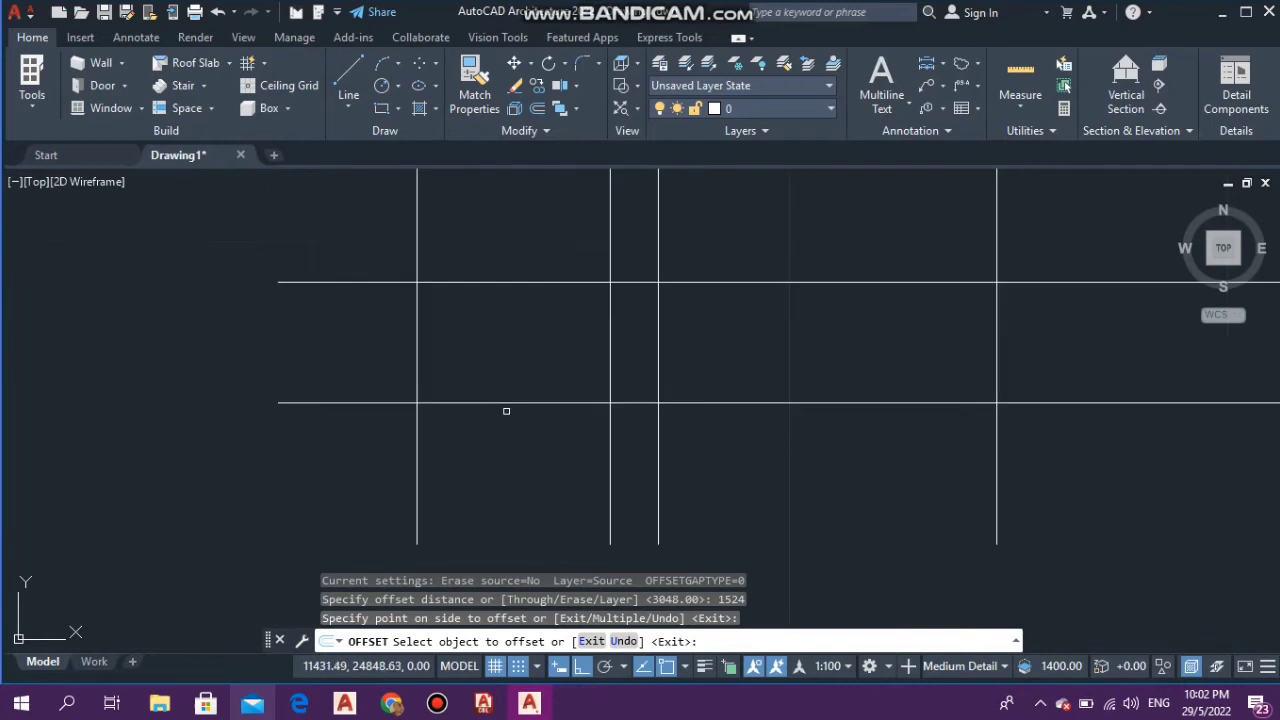
pyautogui.scroll(-4, 498, 380)
pyautogui.scroll(4, 500, 389)
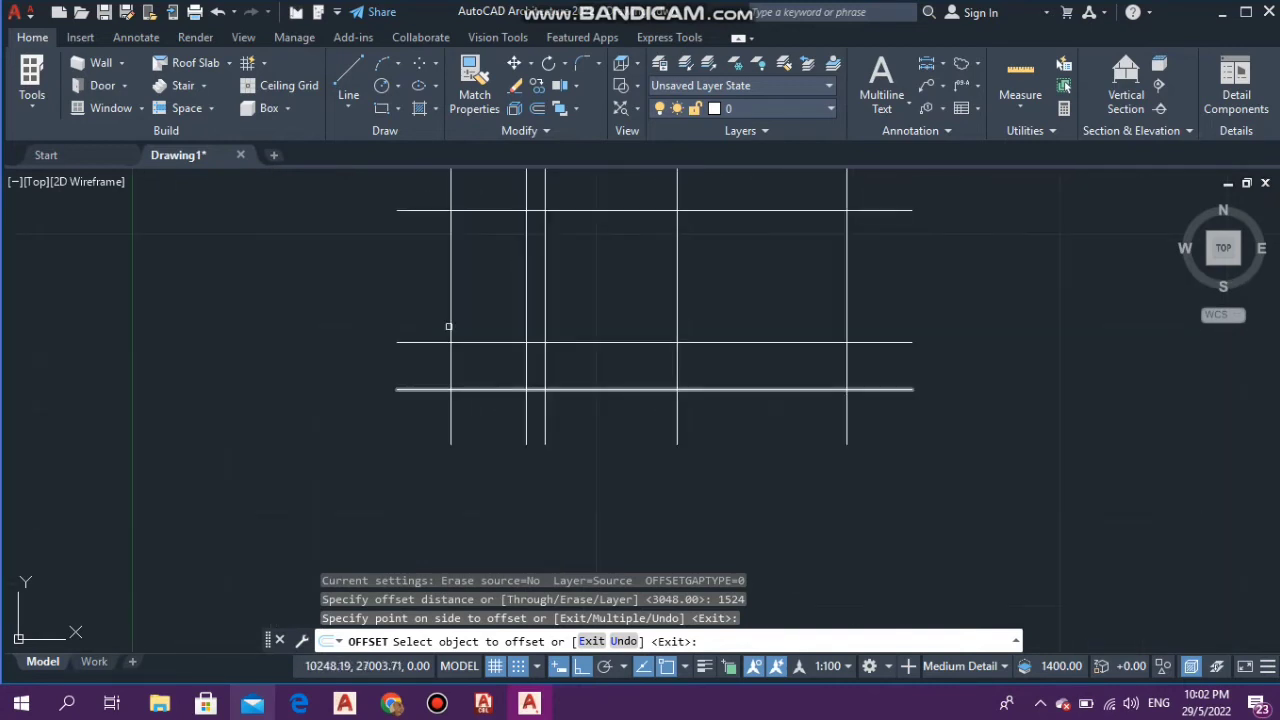
pyautogui.press('Escape')
pyautogui.press('Escape')
pyautogui.press('Escape')
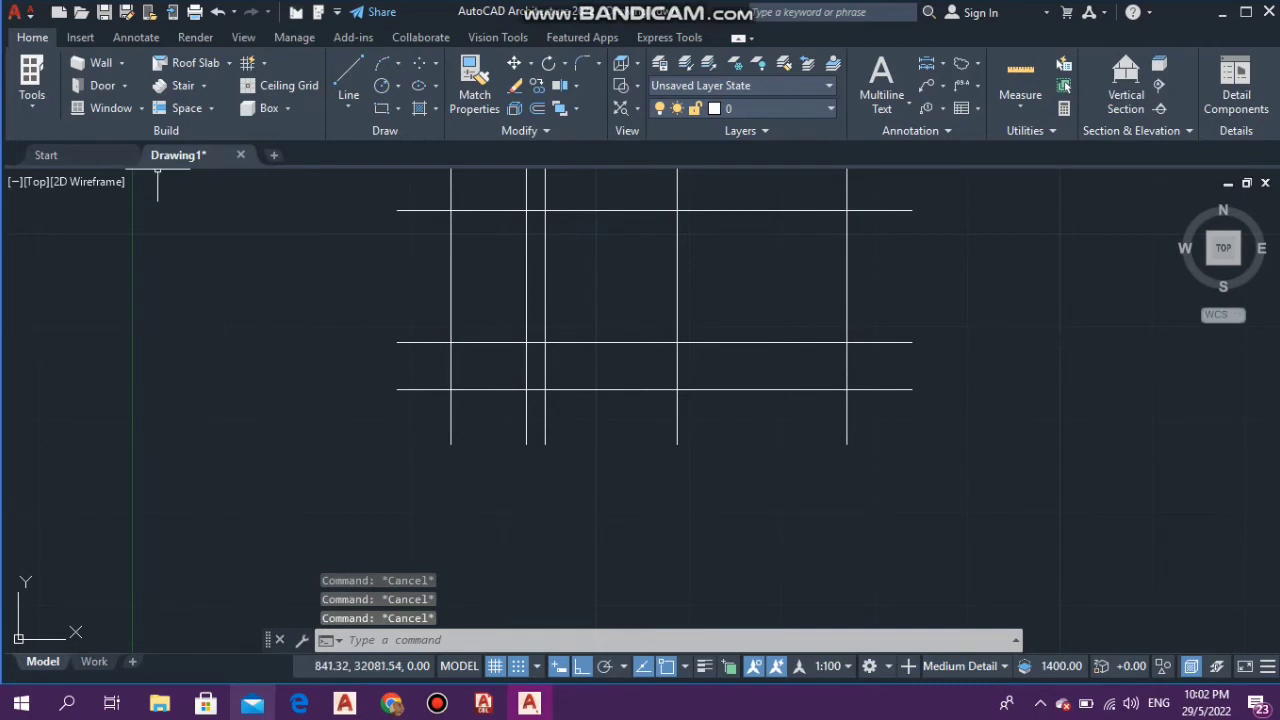
# - Offset the bottom horizontal line 4267 upward into the grid and end the Offset command
pyautogui.click(640, 385)
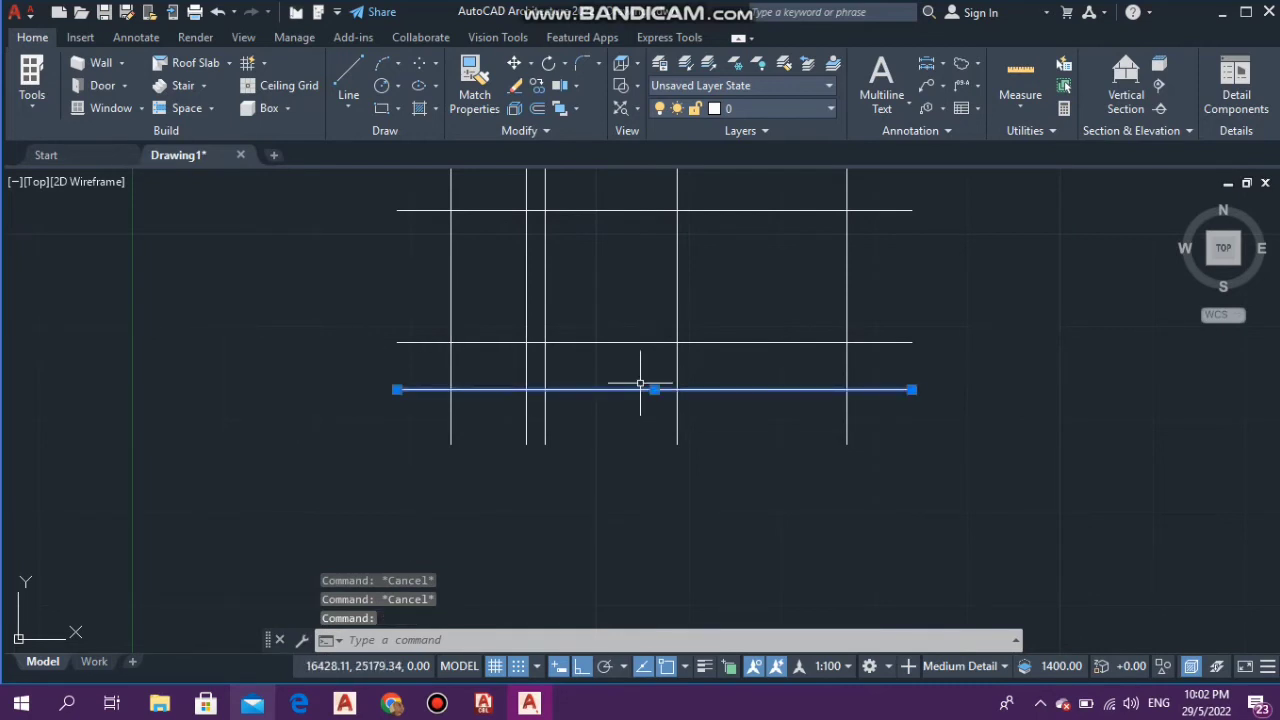
pyautogui.write('OFF')
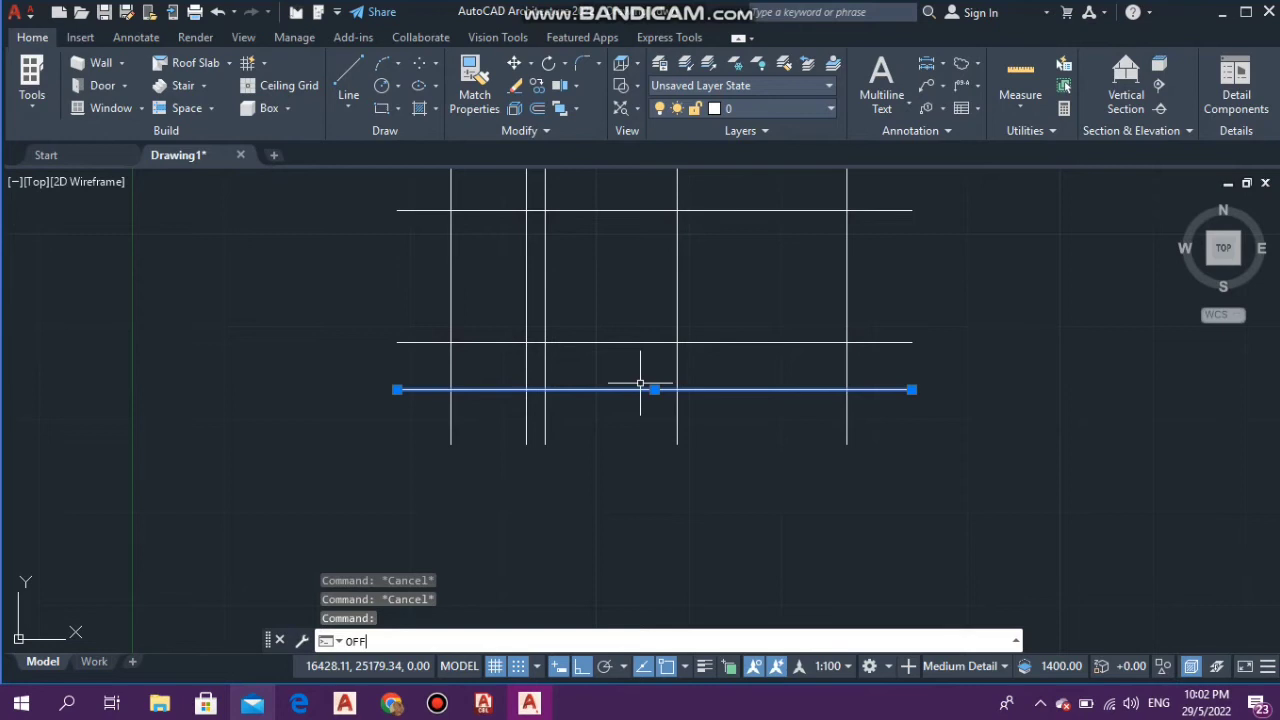
pyautogui.click(472, 460)
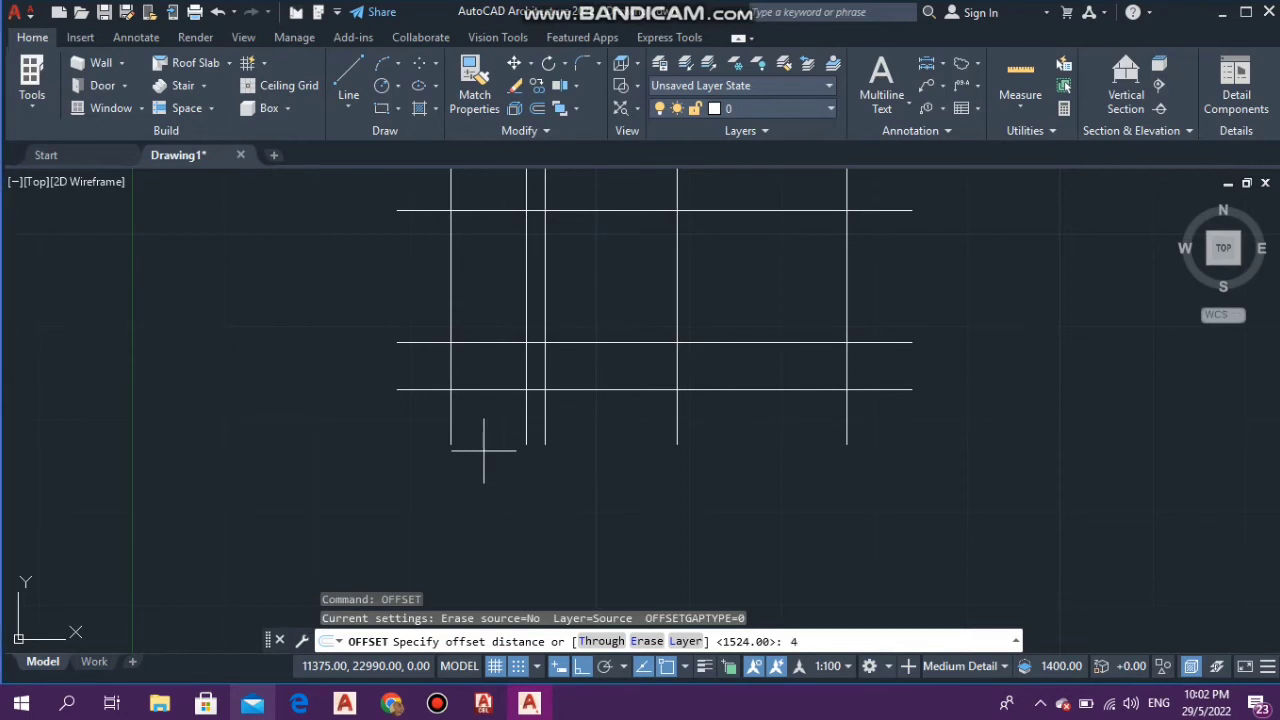
pyautogui.write('4267')
pyautogui.press('Return')
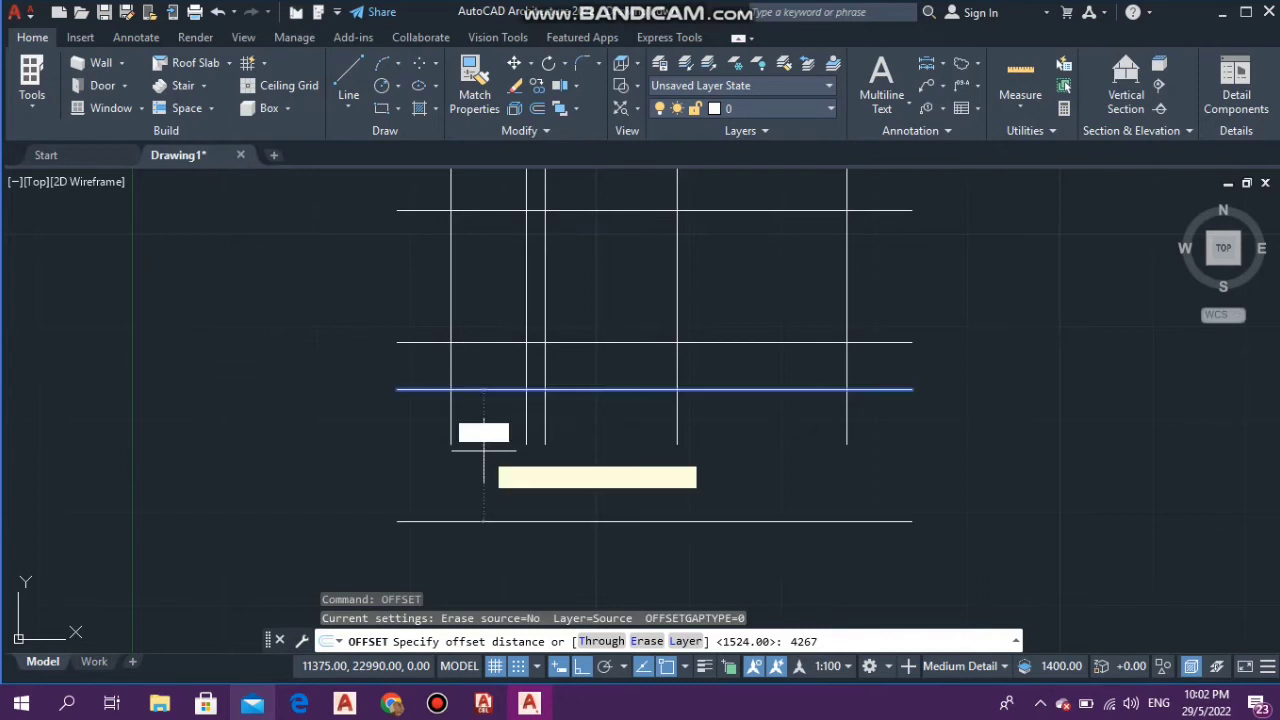
pyautogui.click(483, 389)
pyautogui.scroll(-3, 520, 312)
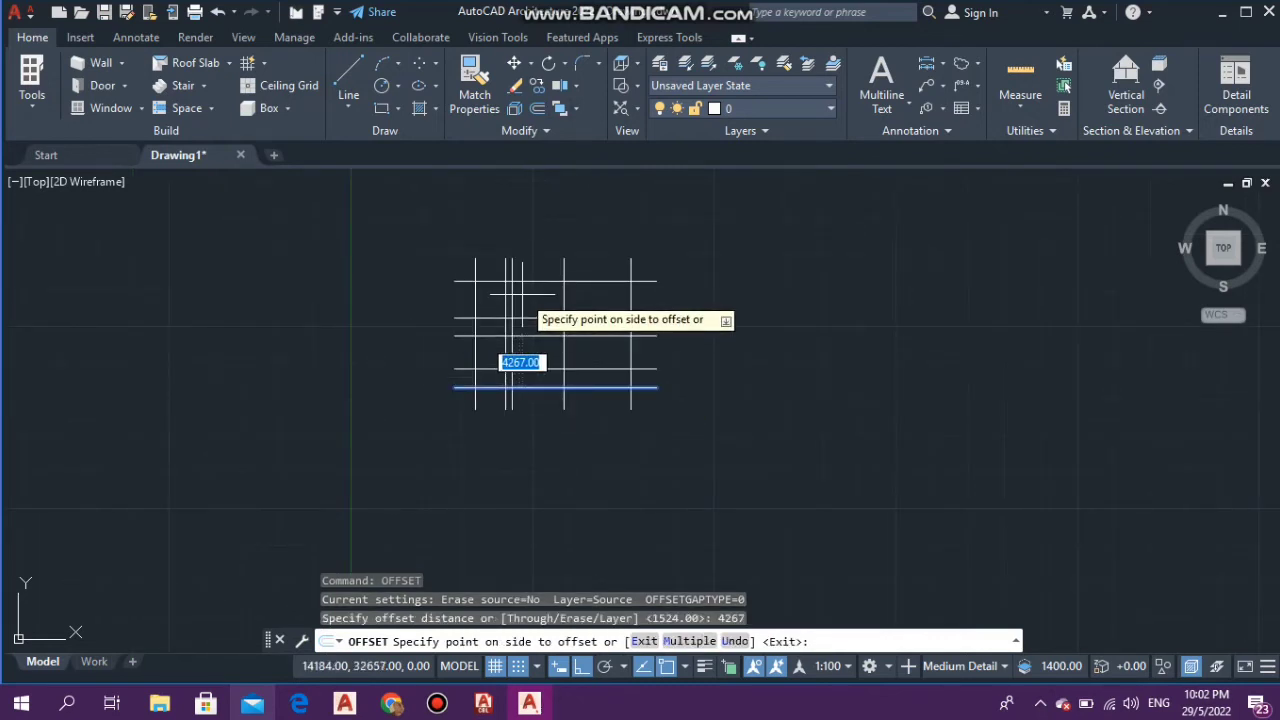
pyautogui.click(529, 368)
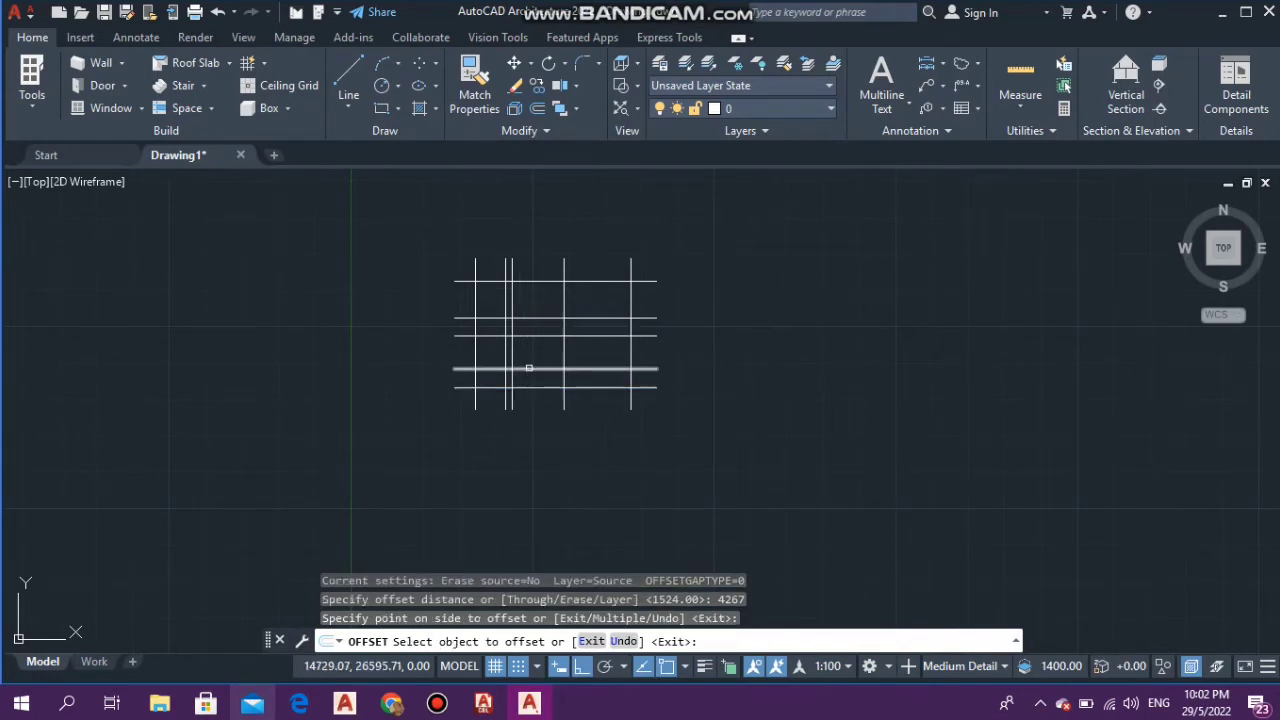
pyautogui.press('Escape')
pyautogui.press('Escape')
pyautogui.press('Escape')
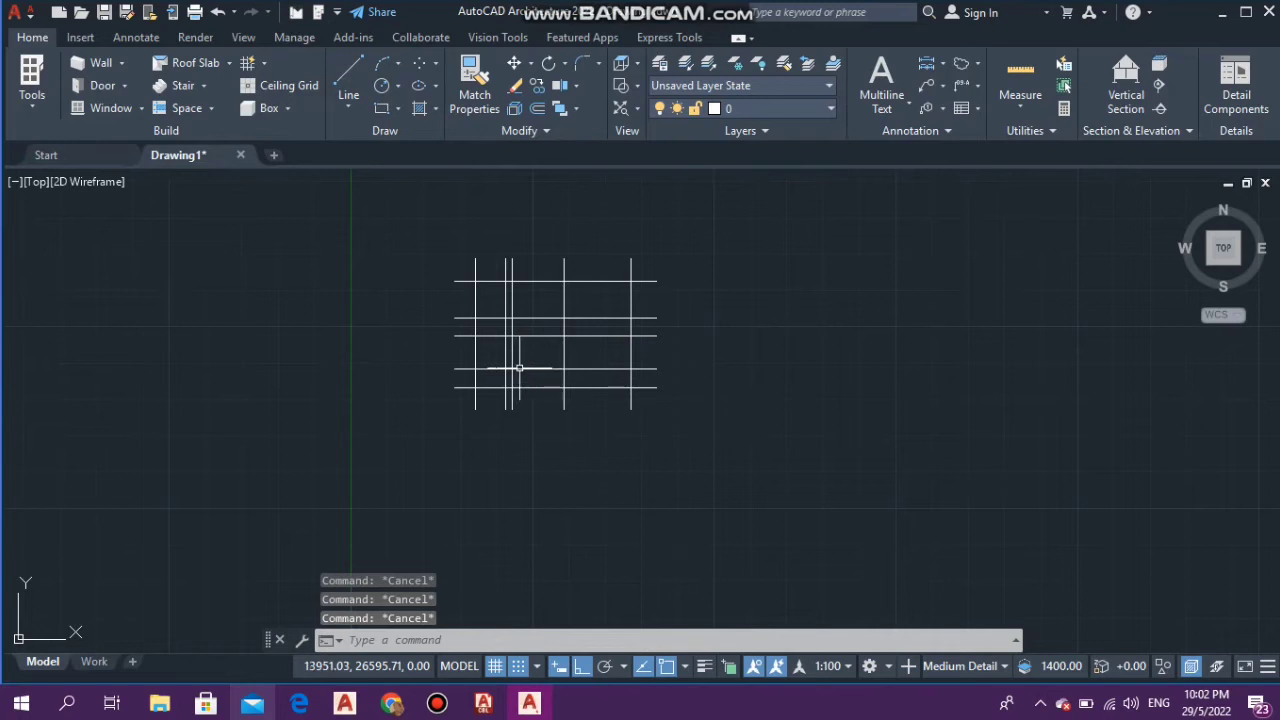
pyautogui.scroll(2, 627, 305)
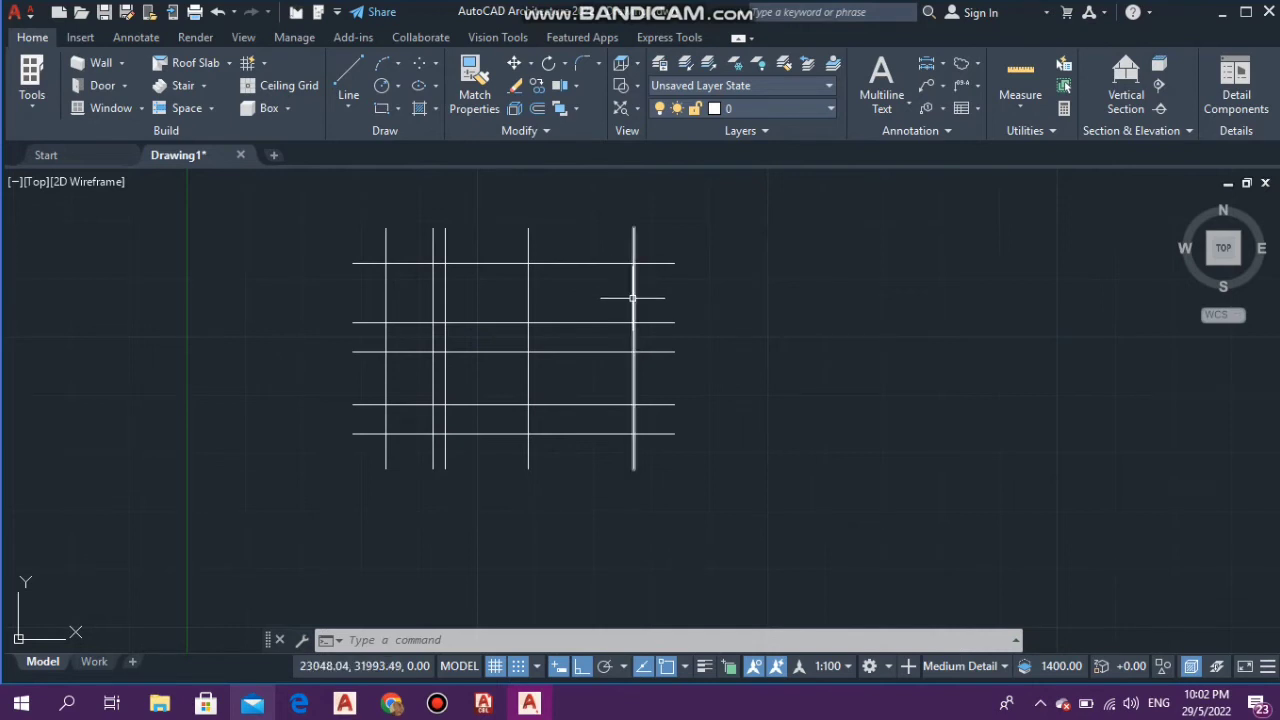
pyautogui.scroll(2, 623, 280)
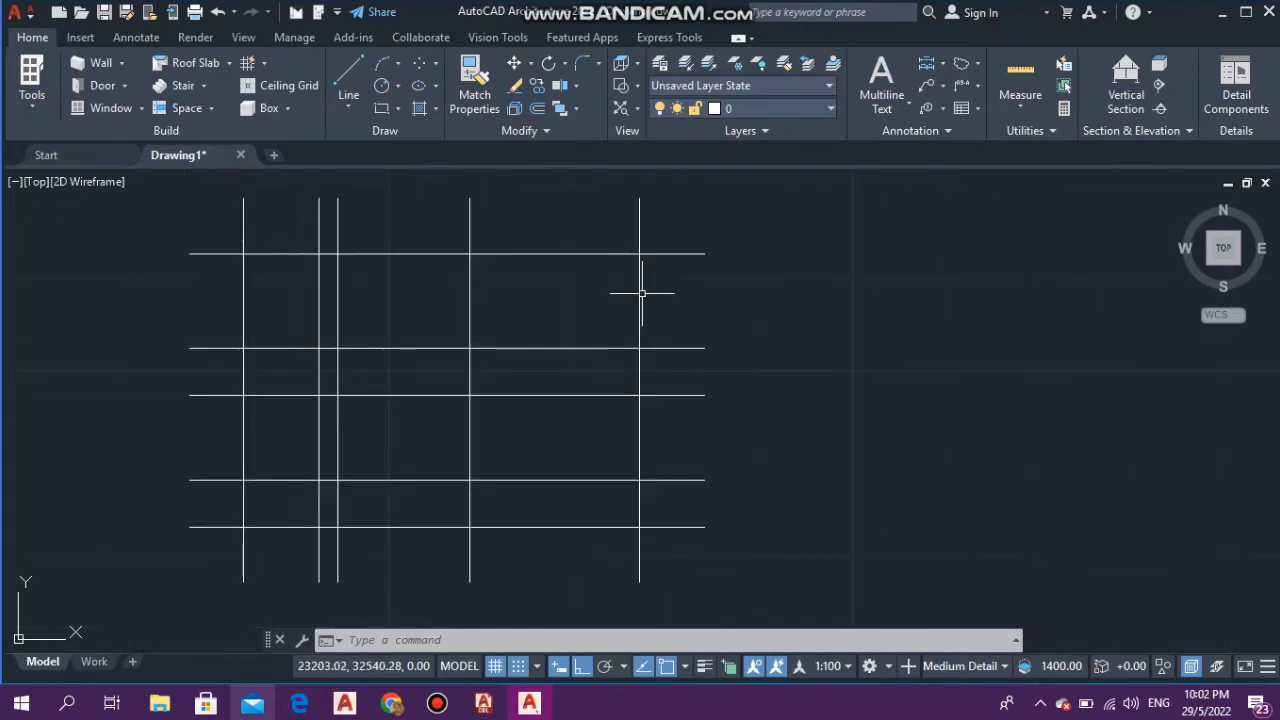
pyautogui.click(637, 297)
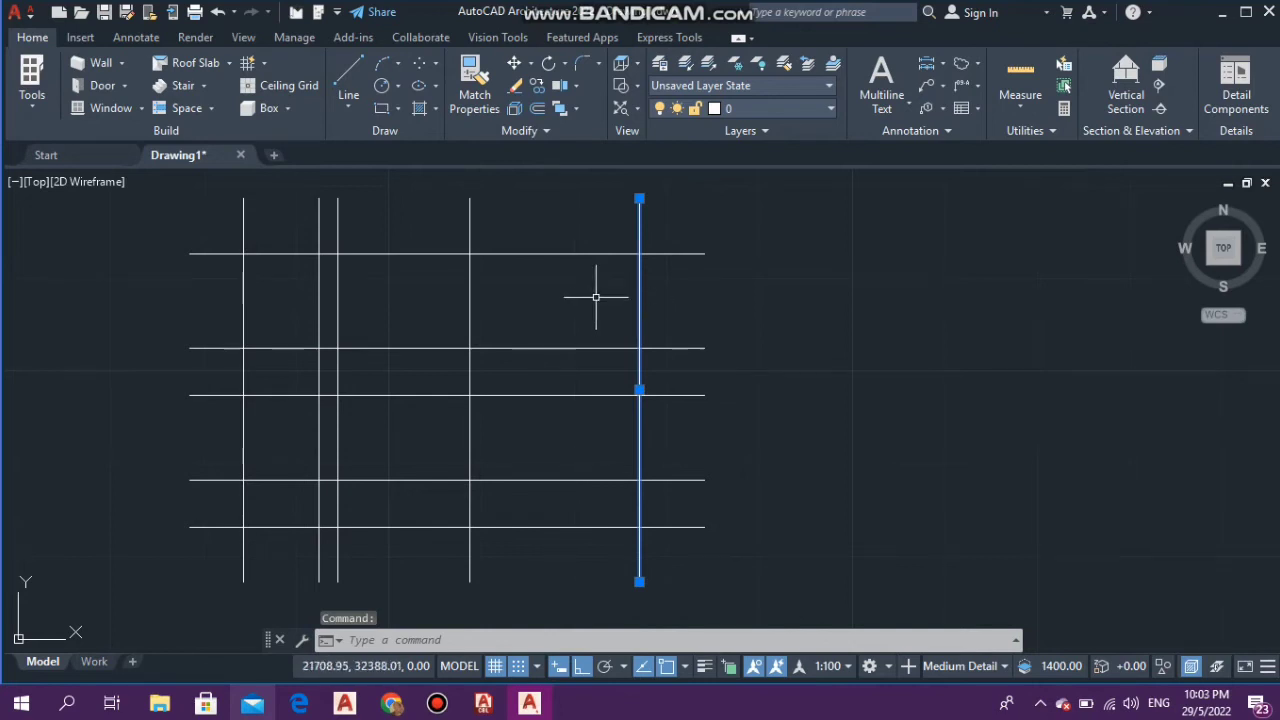
pyautogui.write('off')
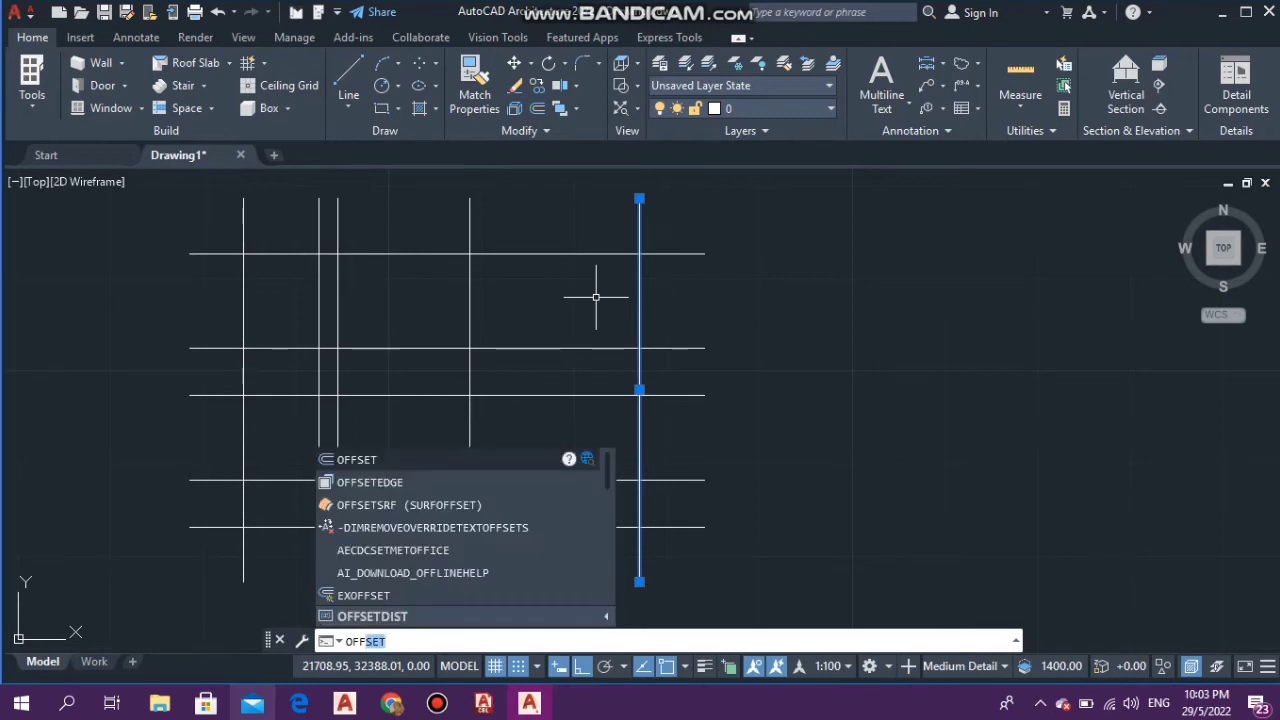
pyautogui.press('Return')
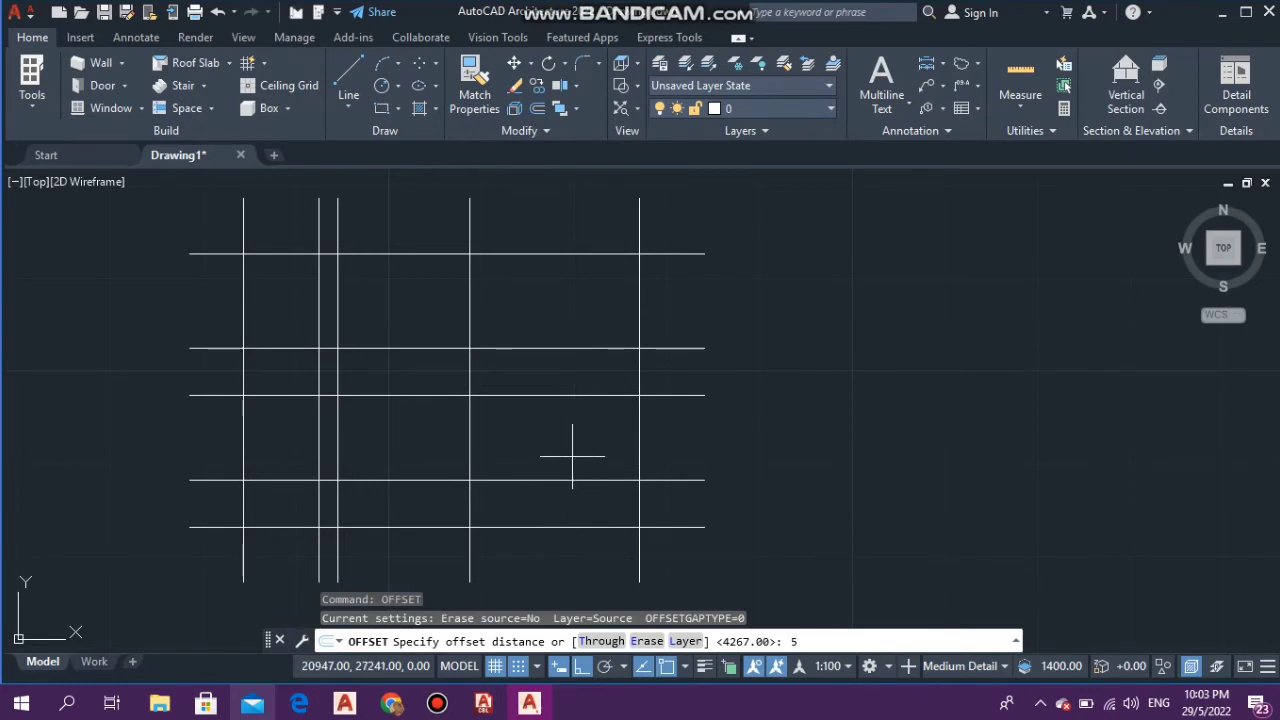
pyautogui.write('4686')
pyautogui.press('Return')
pyautogui.click(640, 457)
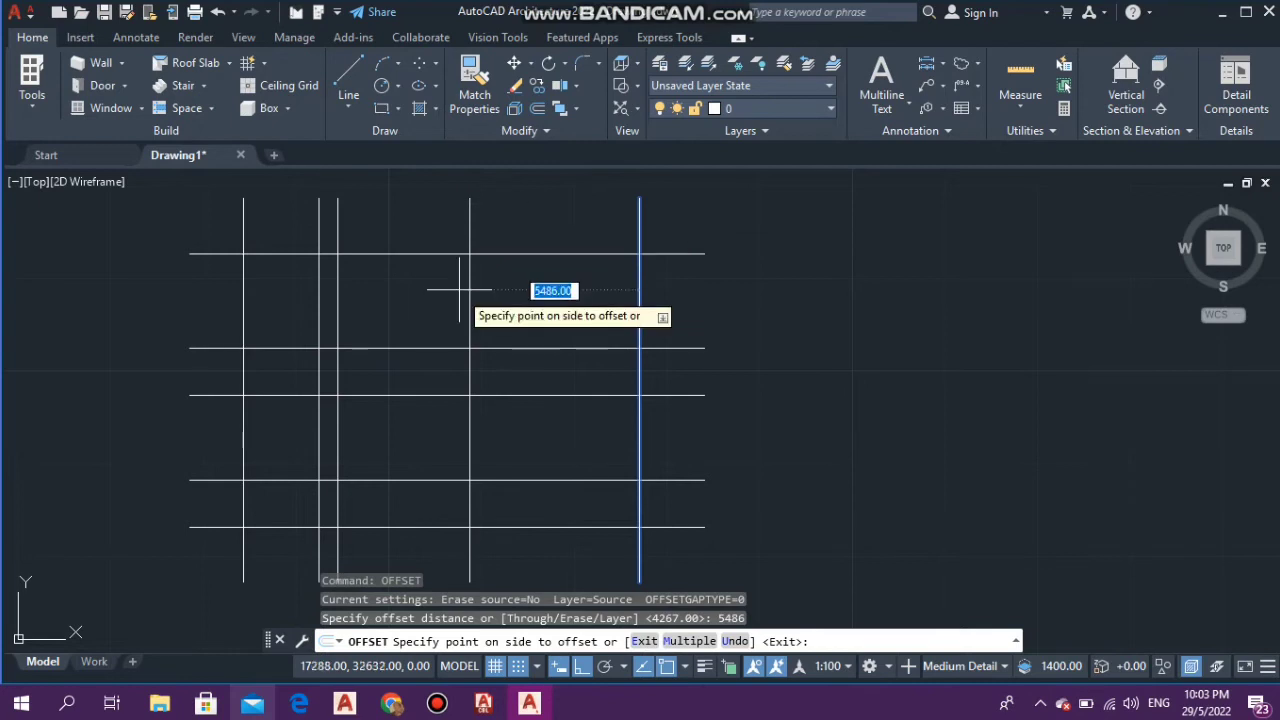
pyautogui.click(674, 319)
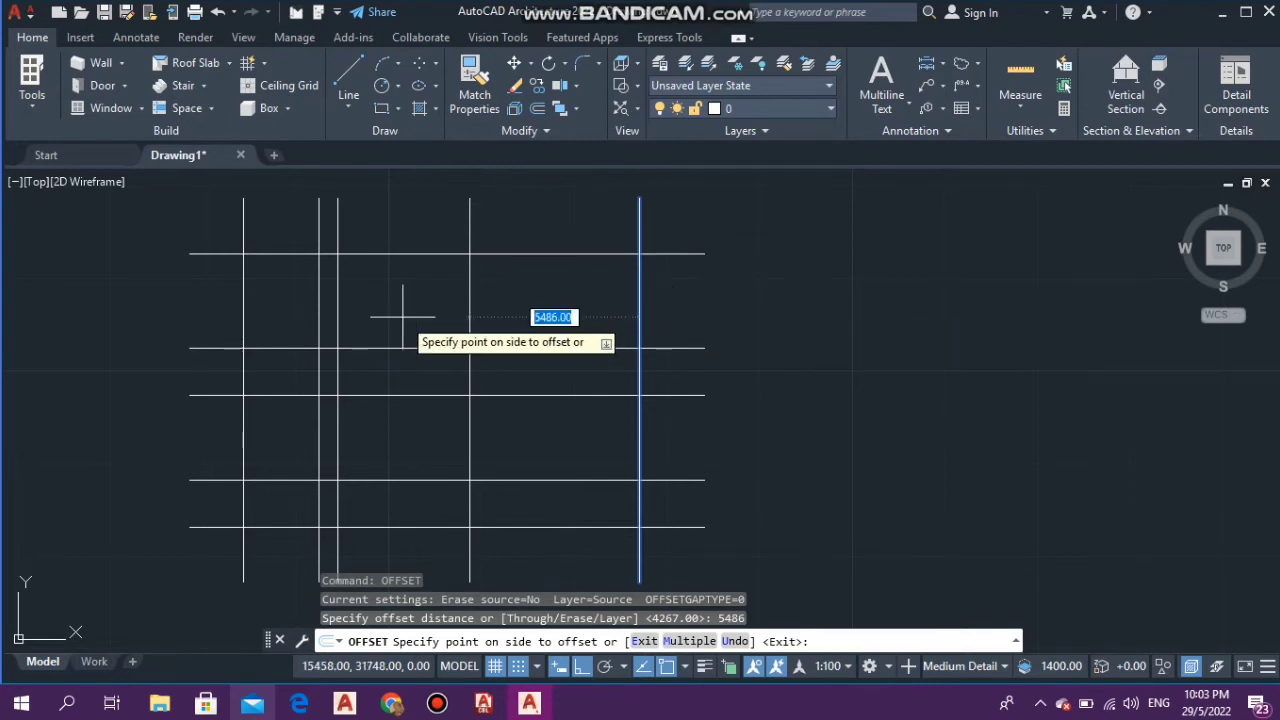
pyautogui.press('Escape')
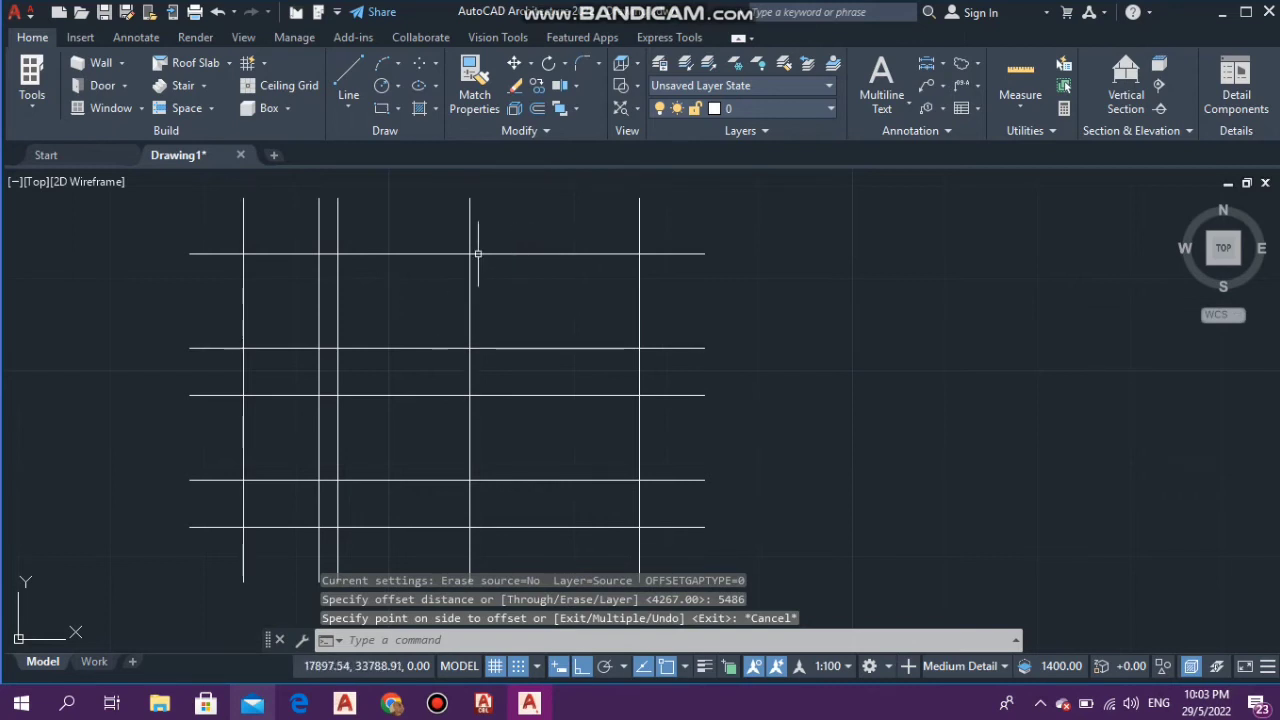
# - Offset the top horizontal line 3658 downward into the grid and end the Offset command
pyautogui.click(534, 253)
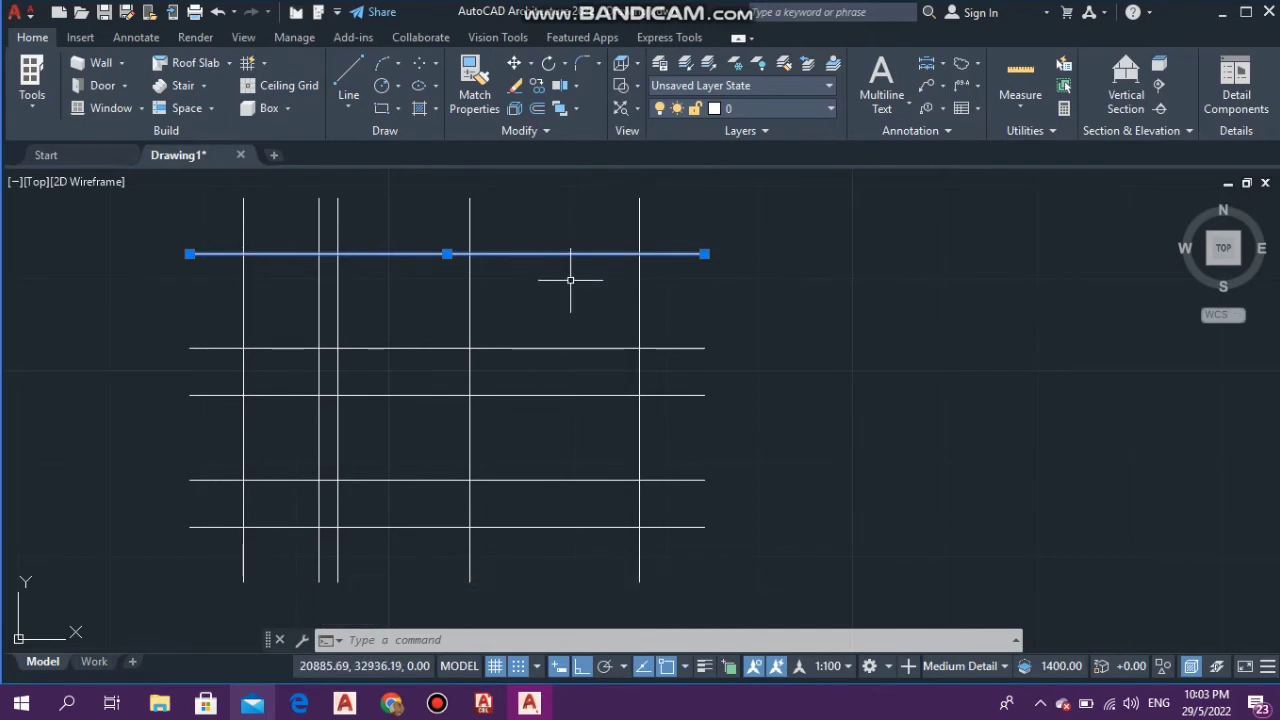
pyautogui.write('OFF')
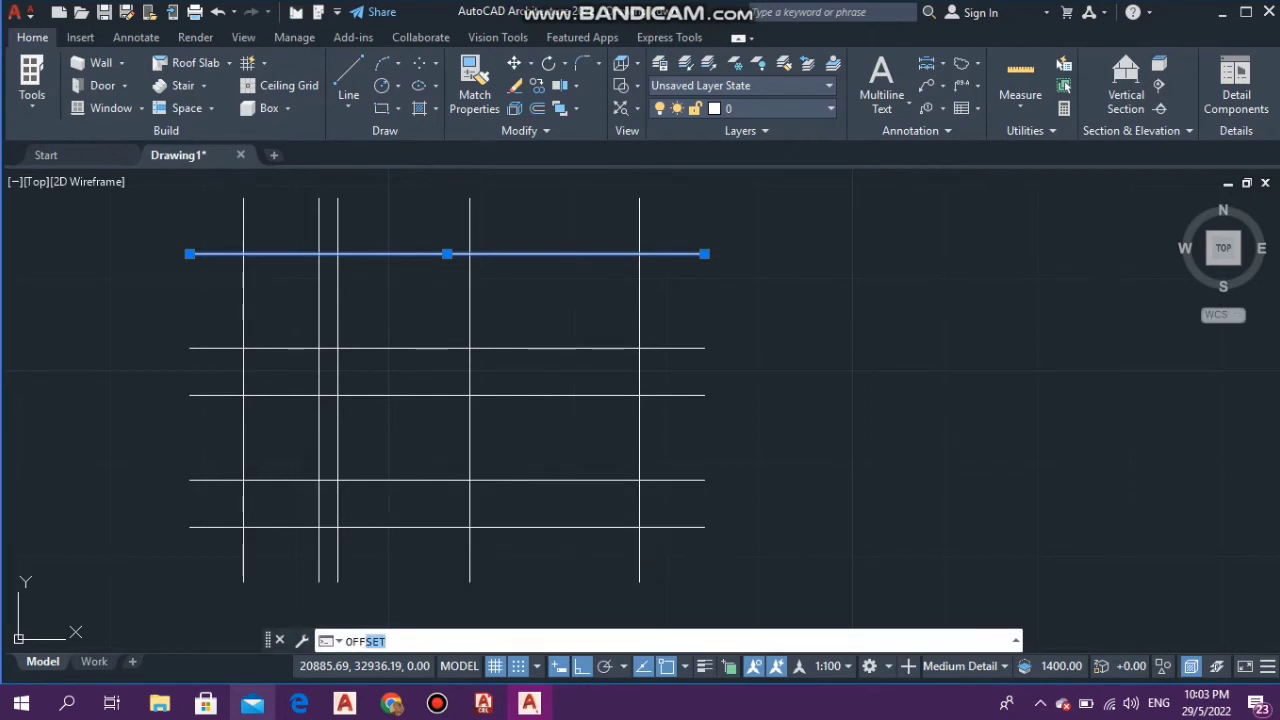
pyautogui.press('Return')
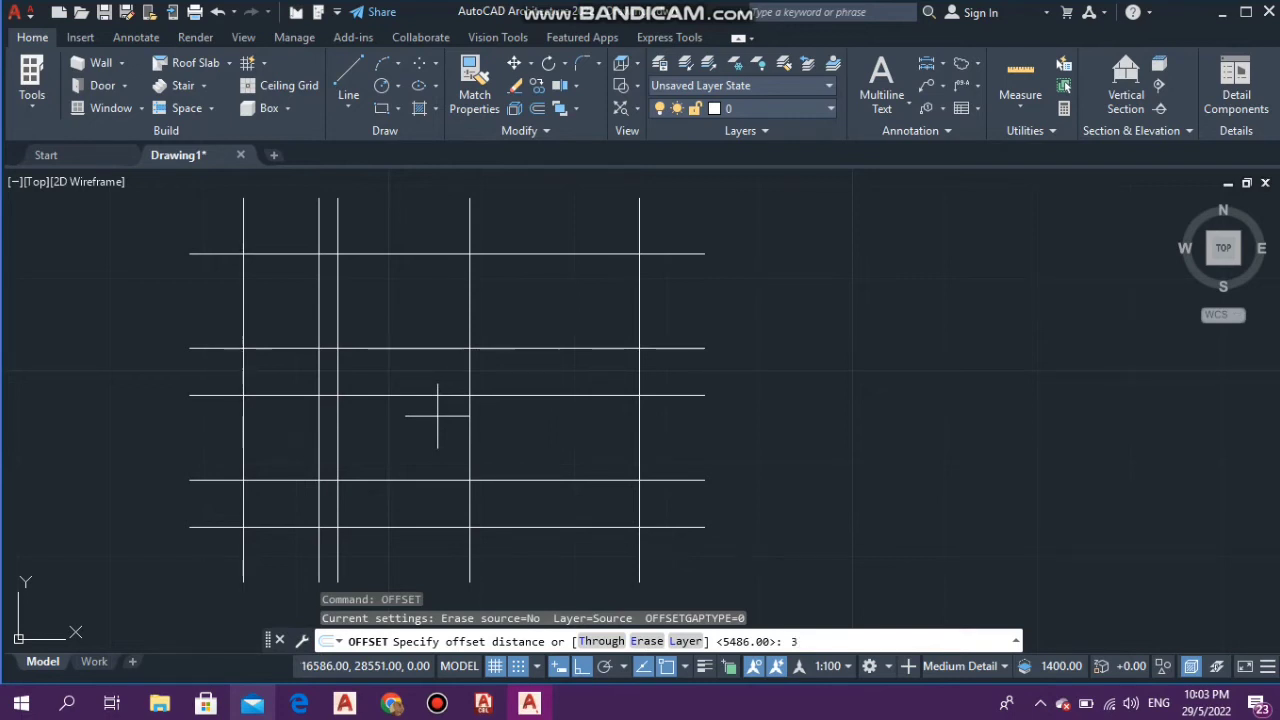
pyautogui.write('6')
pyautogui.press('BackSpace')
pyautogui.write('8')
pyautogui.press('Return')
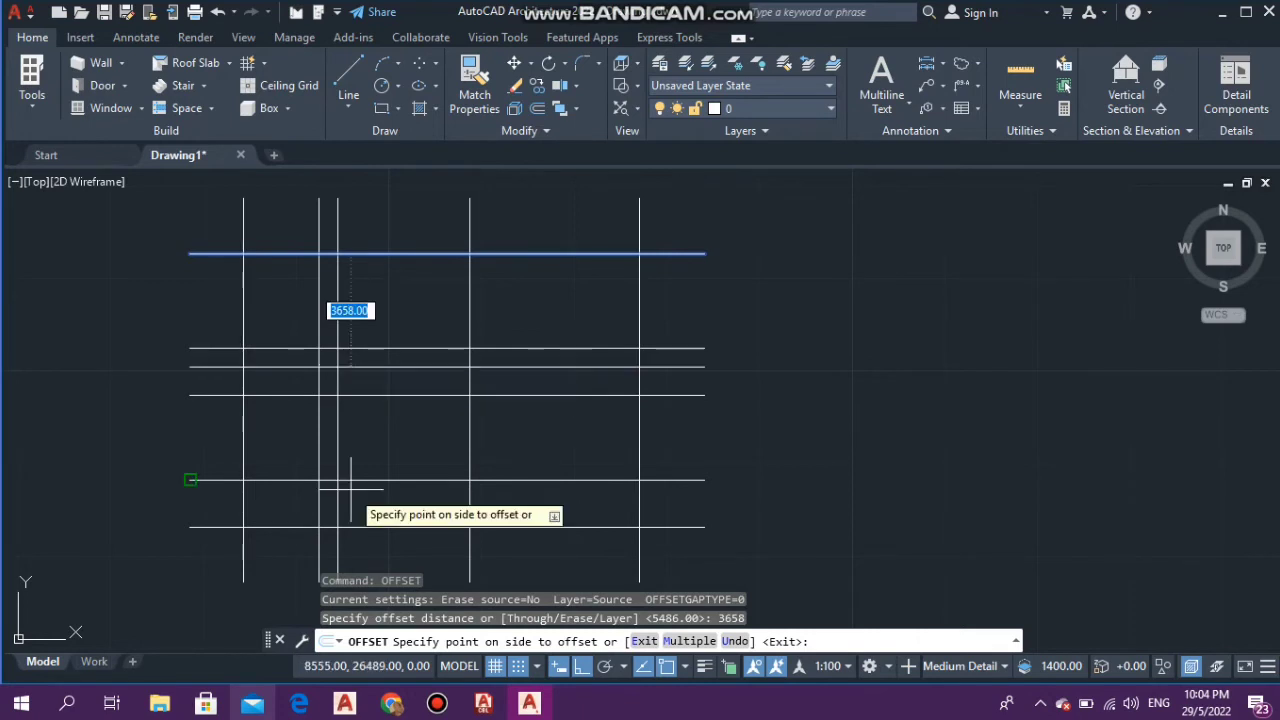
pyautogui.click(380, 445)
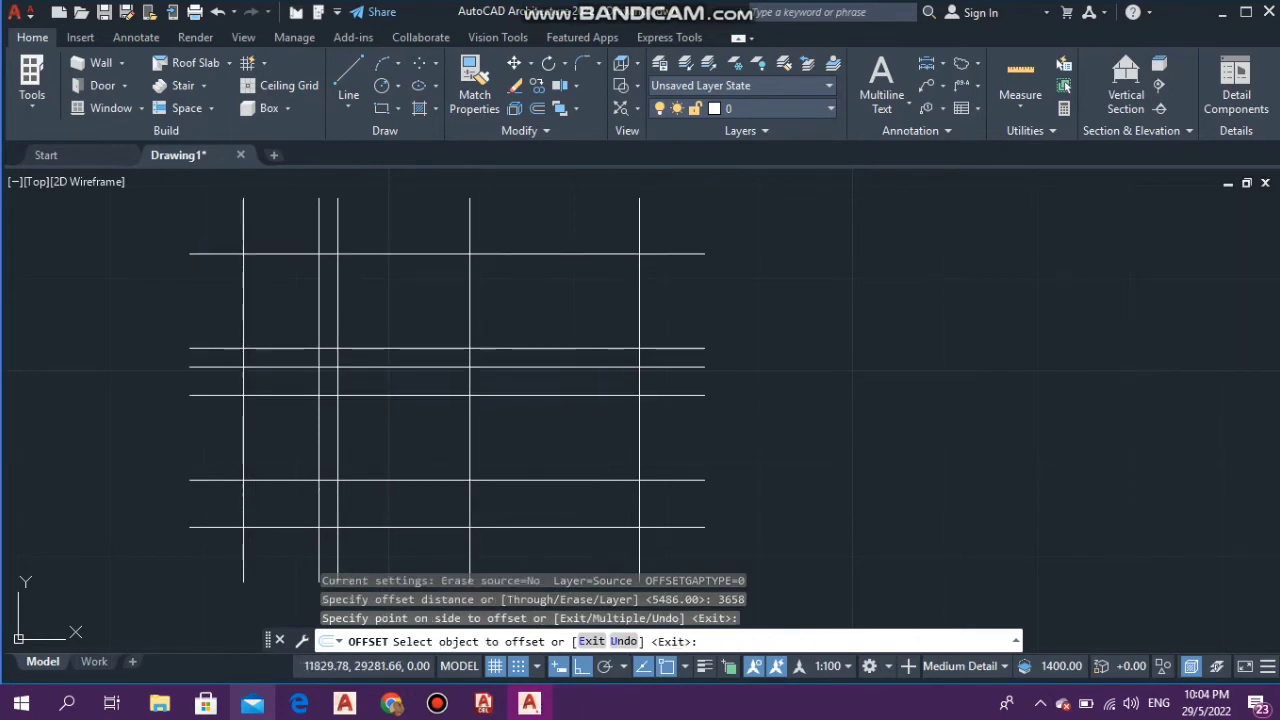
pyautogui.press('Escape')
pyautogui.press('Escape')
pyautogui.press('Escape')
pyautogui.press('Escape')
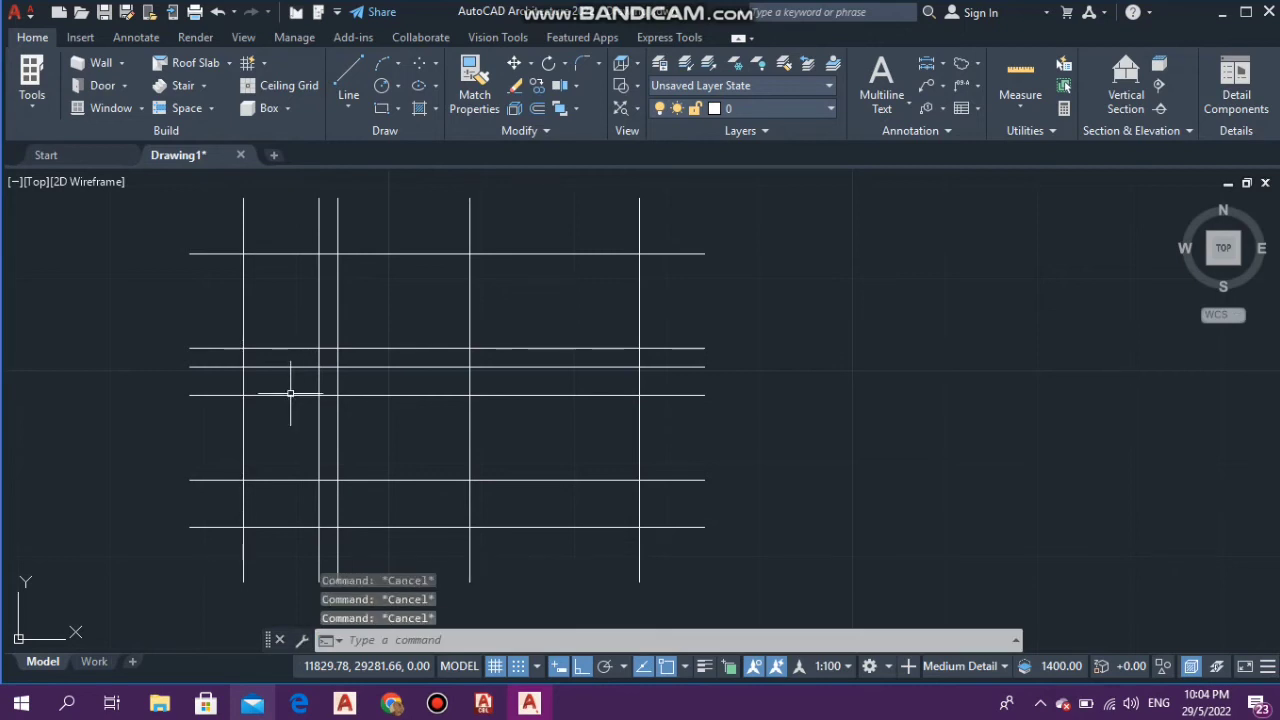
# - Open the Design tool palette and apply the Column Grid tool's properties to linework
pyautogui.scroll(-4, 470, 420)
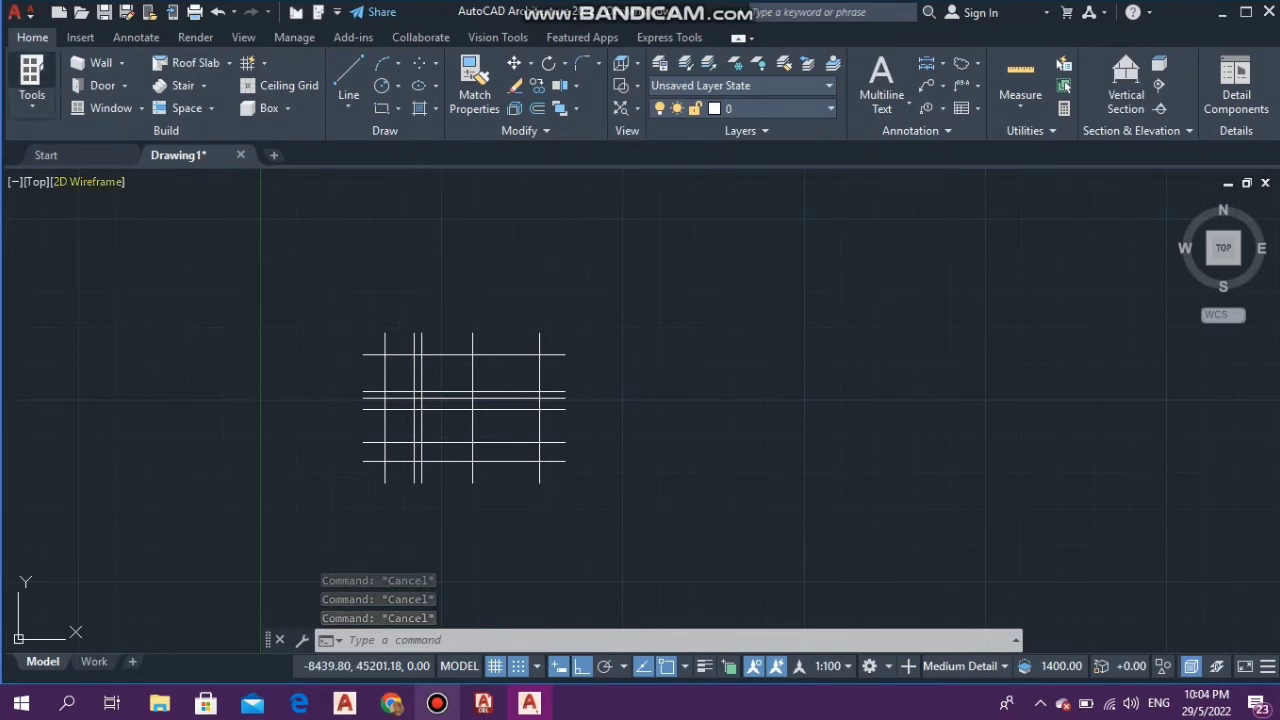
pyautogui.click(32, 76)
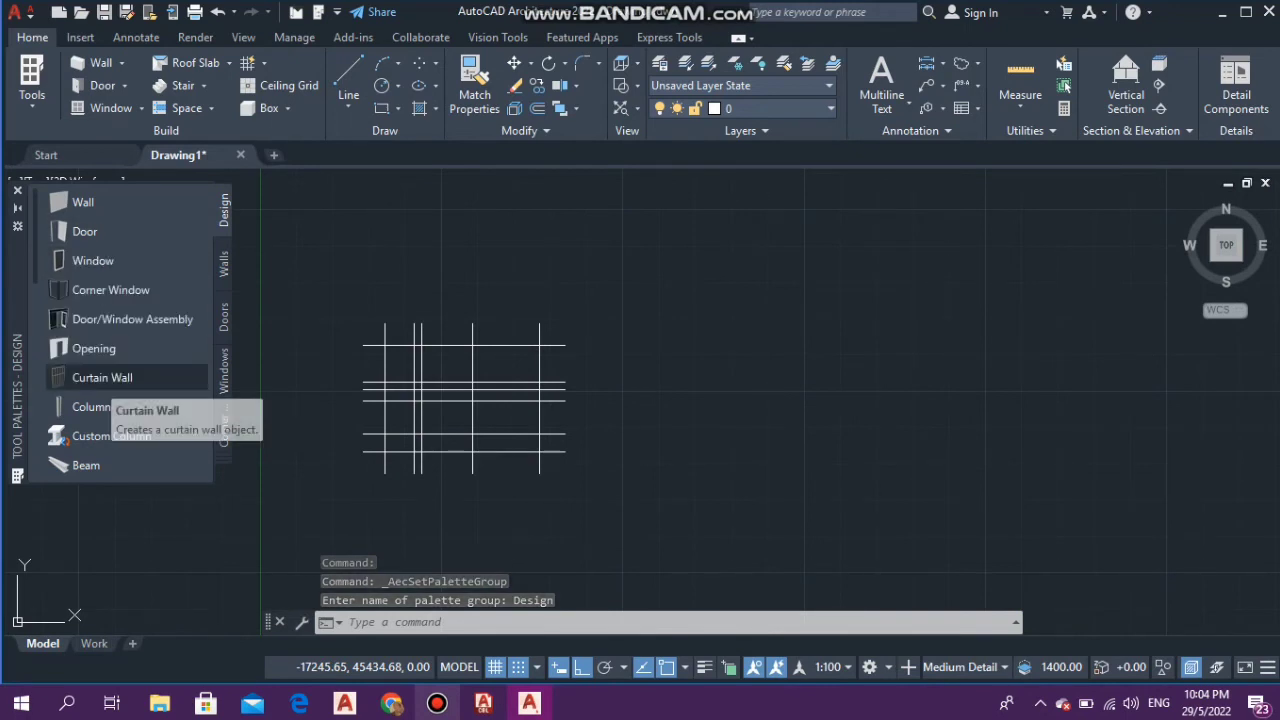
pyautogui.scroll(-2, 120, 365)
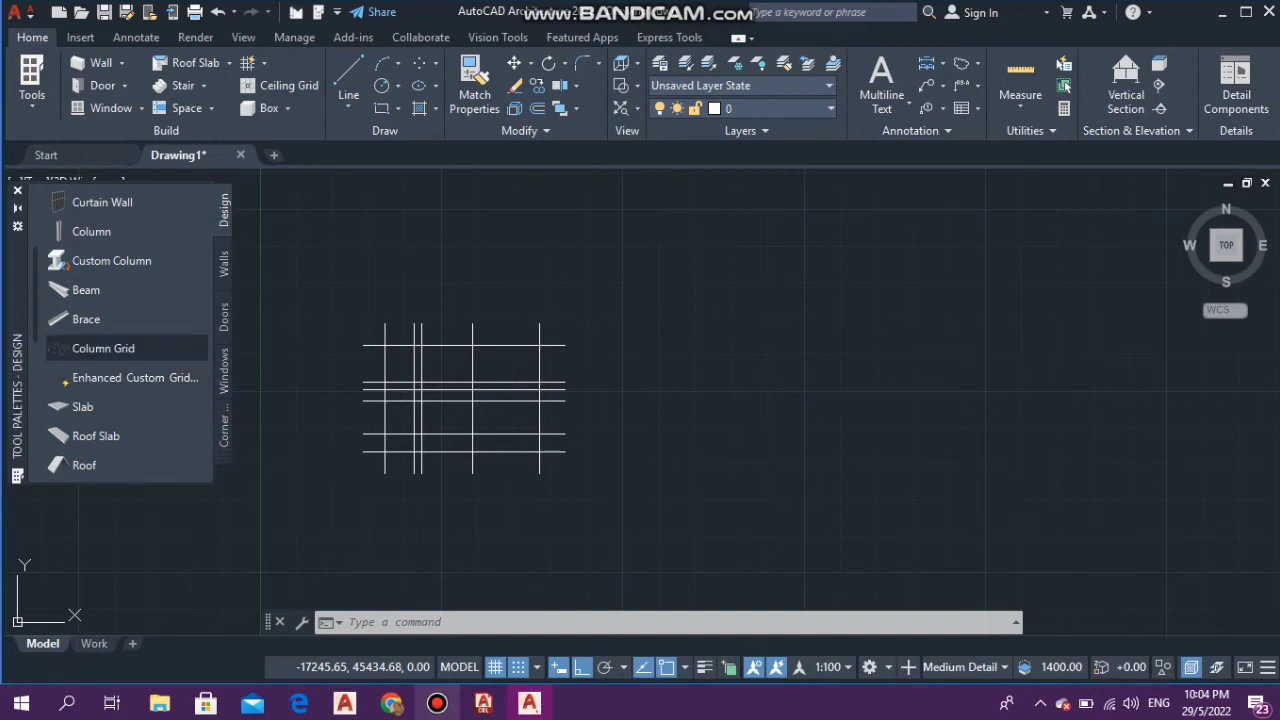
pyautogui.rightClick(118, 348)
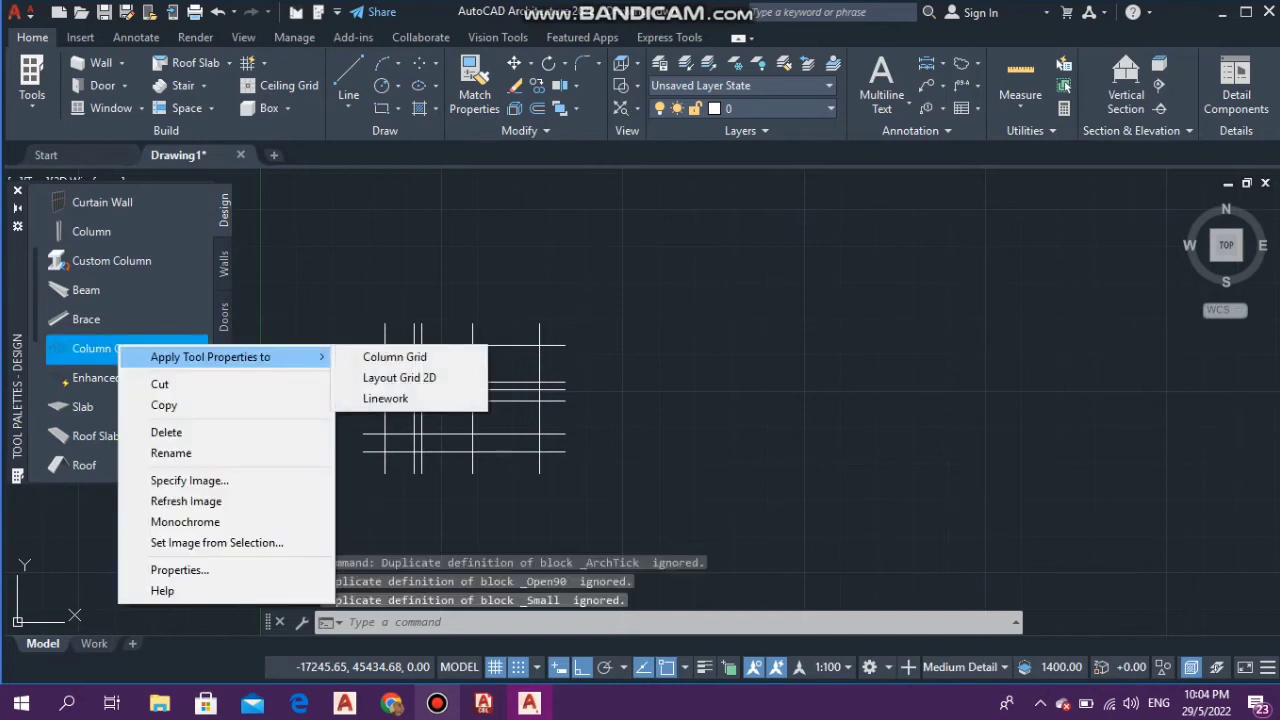
pyautogui.moveTo(270, 357)
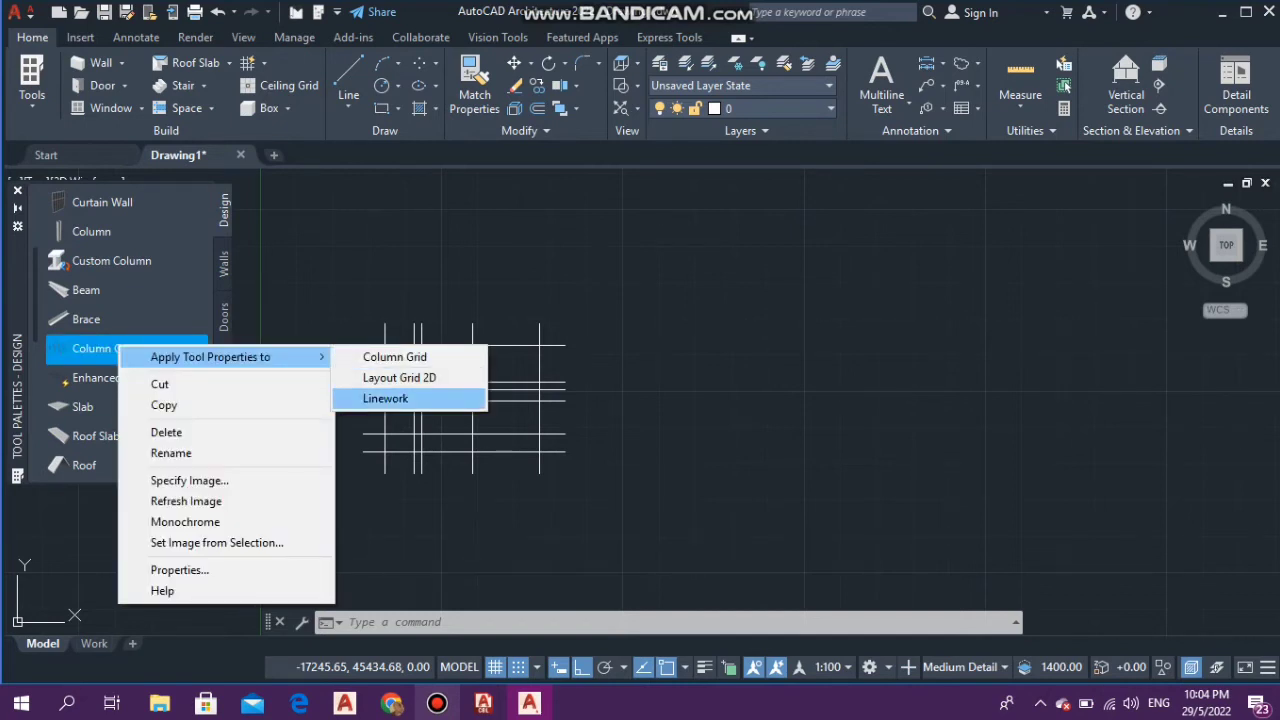
pyautogui.click(385, 398)
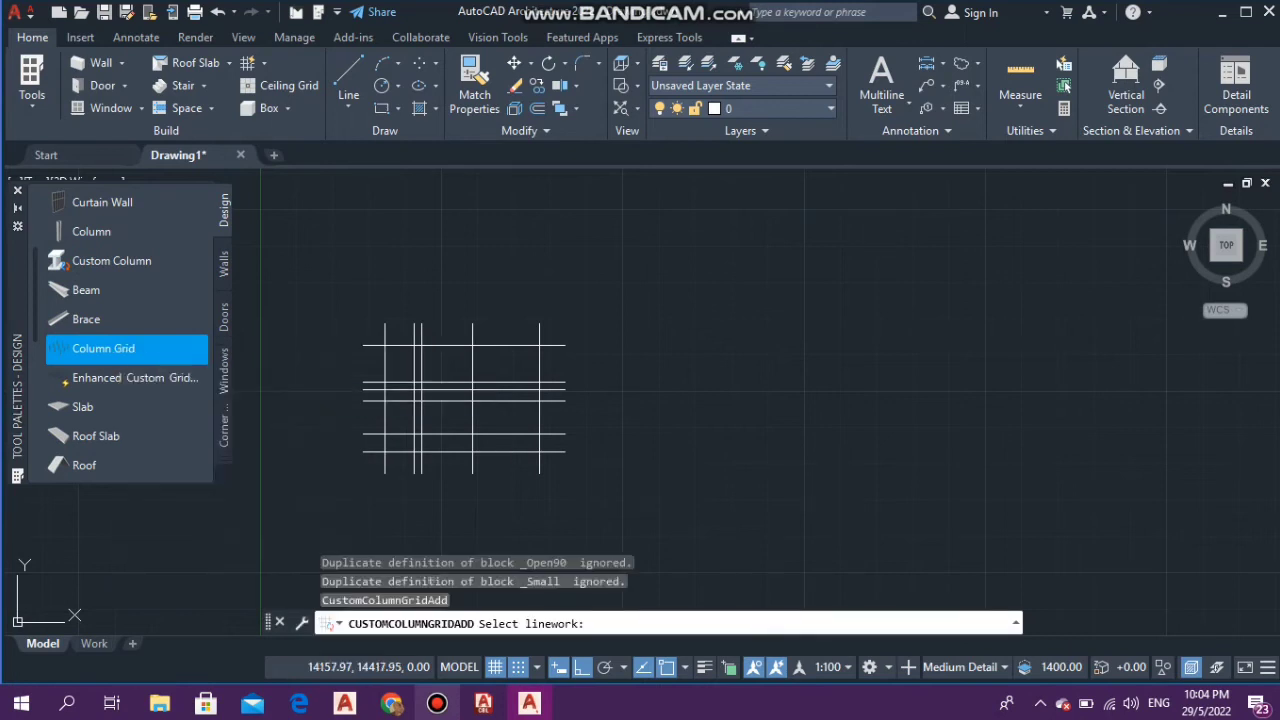
# - Convert all the drawn lines into a column grid with the default 1200 label extension, erase the original linework, and deselect the grid
pyautogui.click(334, 286)
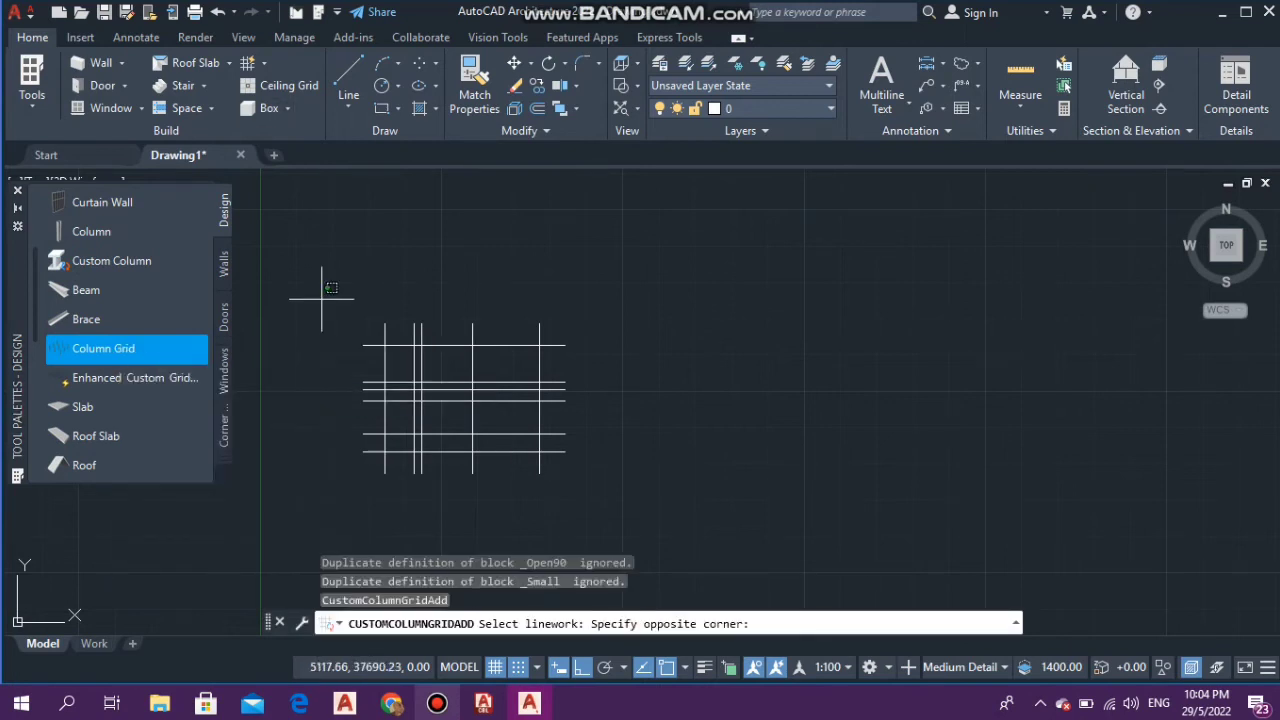
pyautogui.click(617, 490)
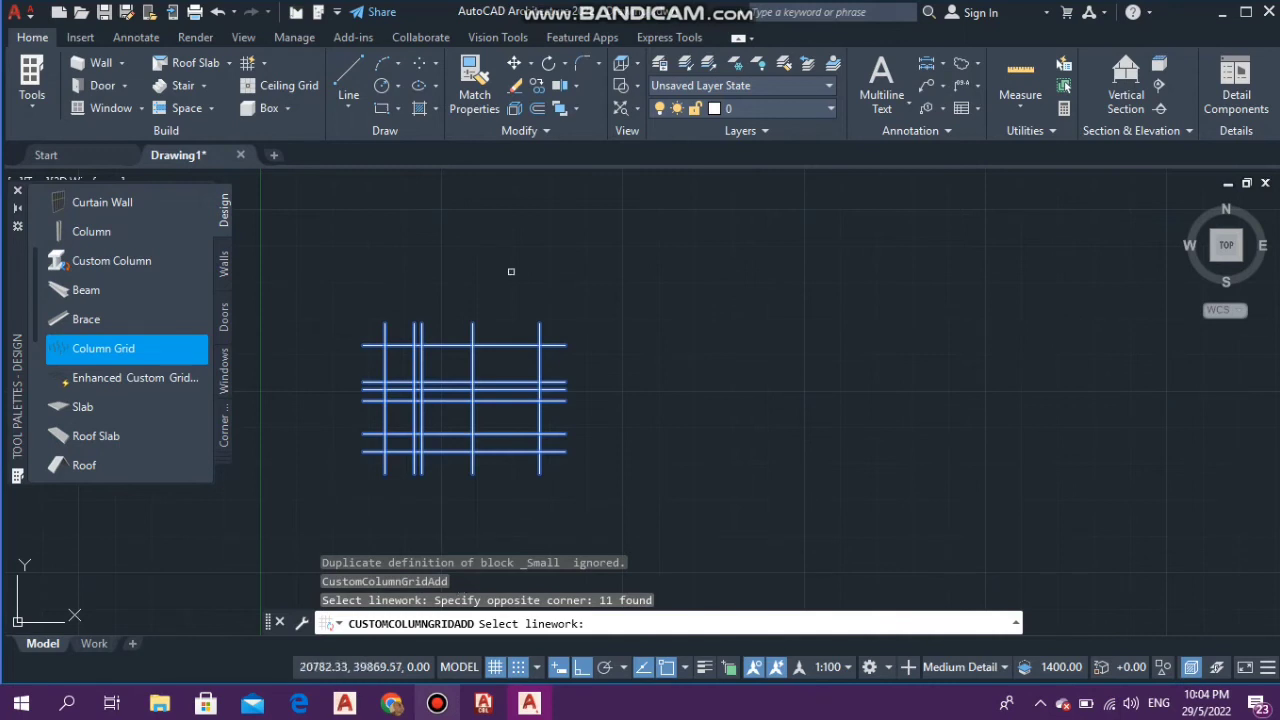
pyautogui.press('Return')
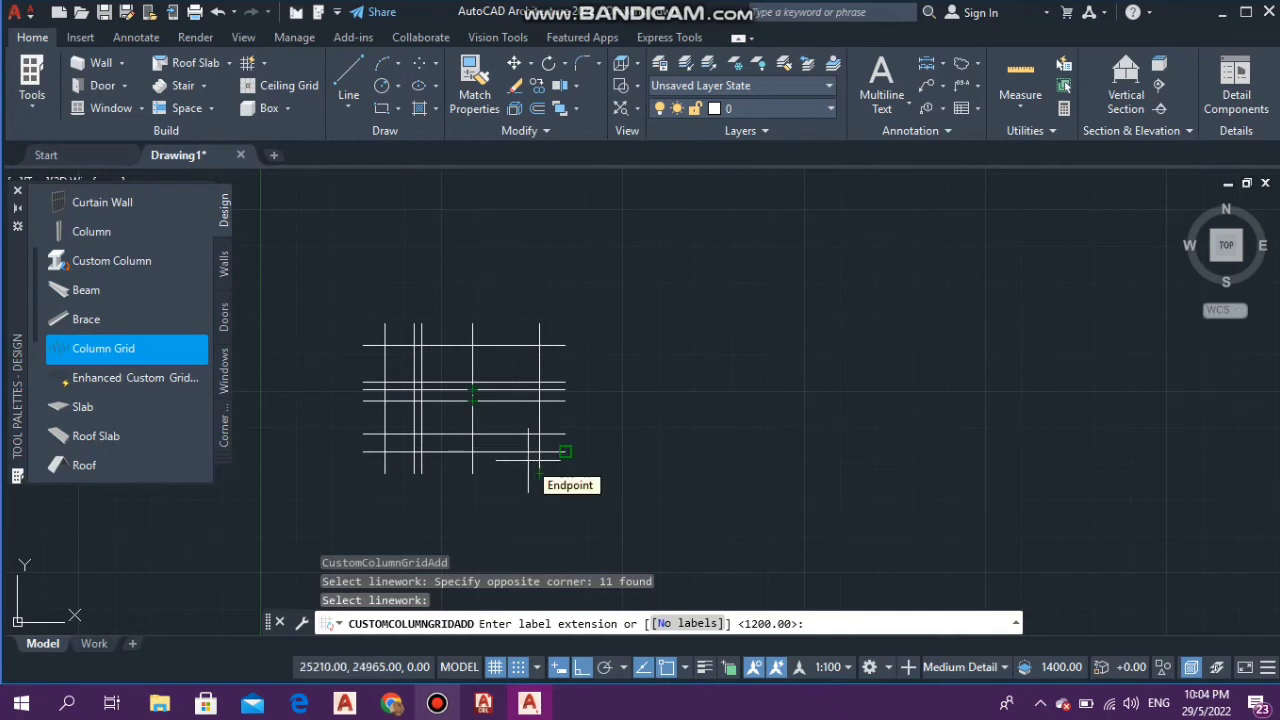
pyautogui.press('Return')
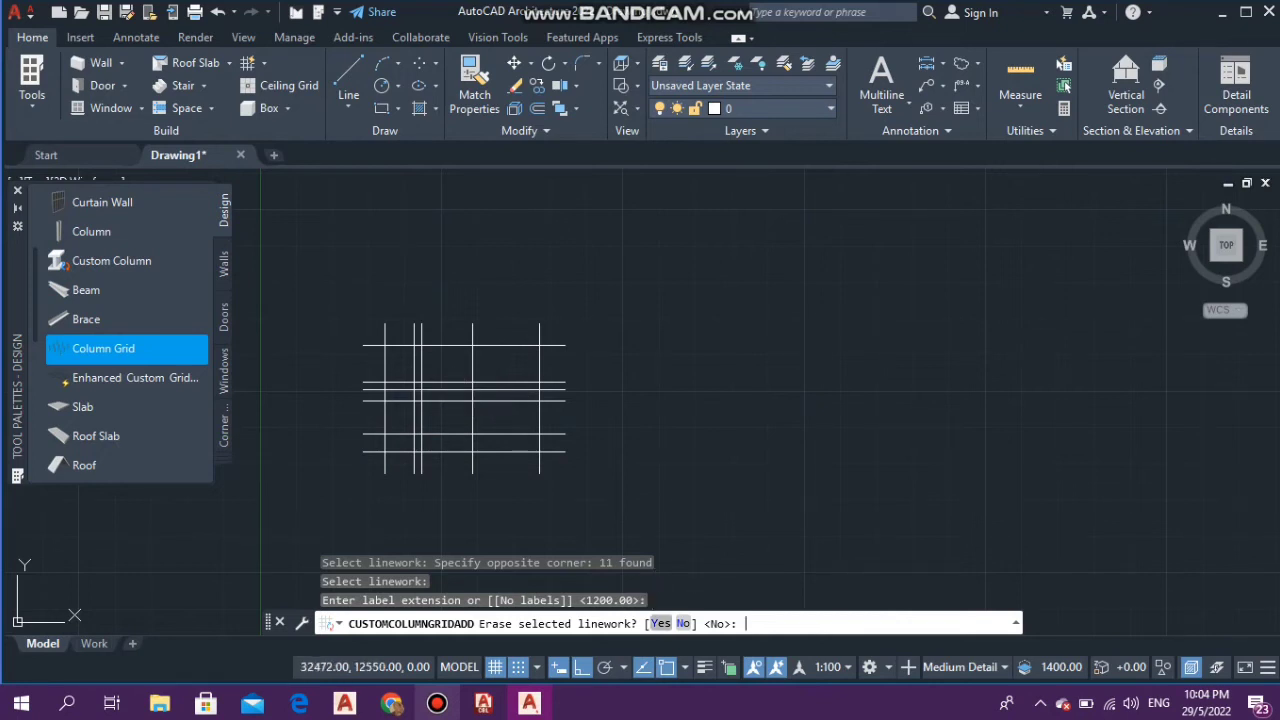
pyautogui.write('Y')
pyautogui.press('Return')
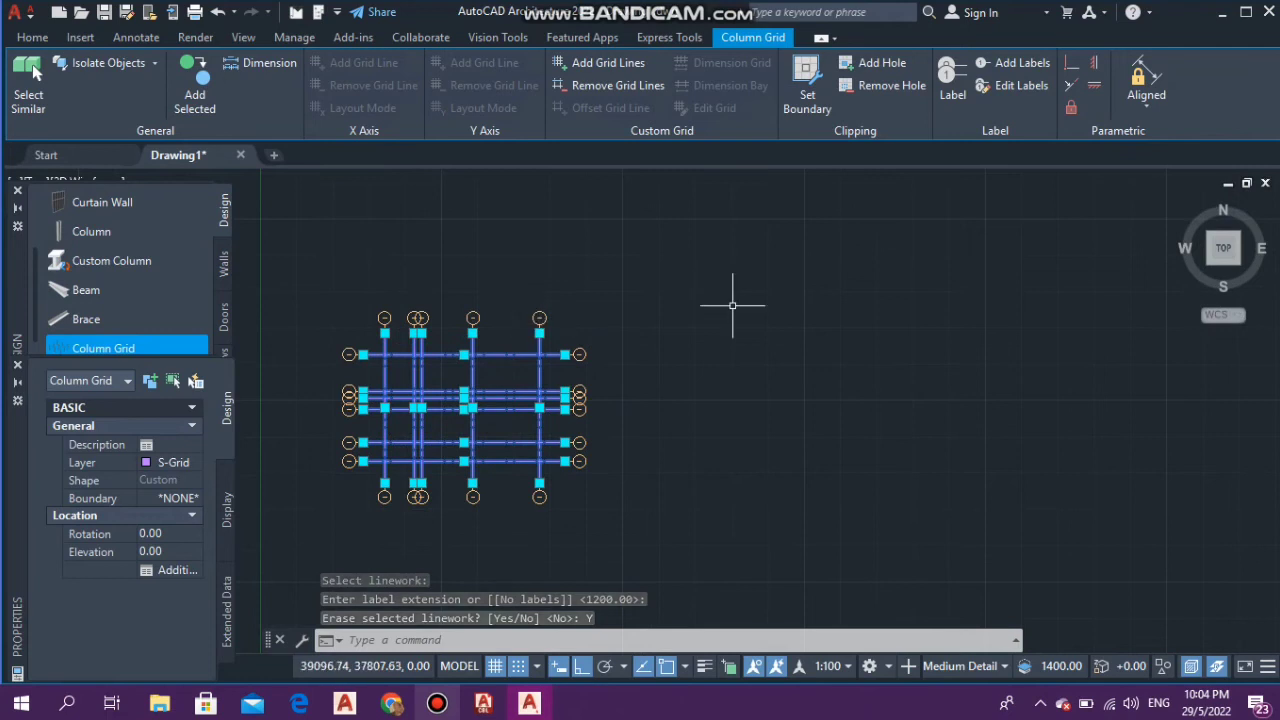
pyautogui.scroll(-4, 737, 300)
pyautogui.scroll(5, 631, 354)
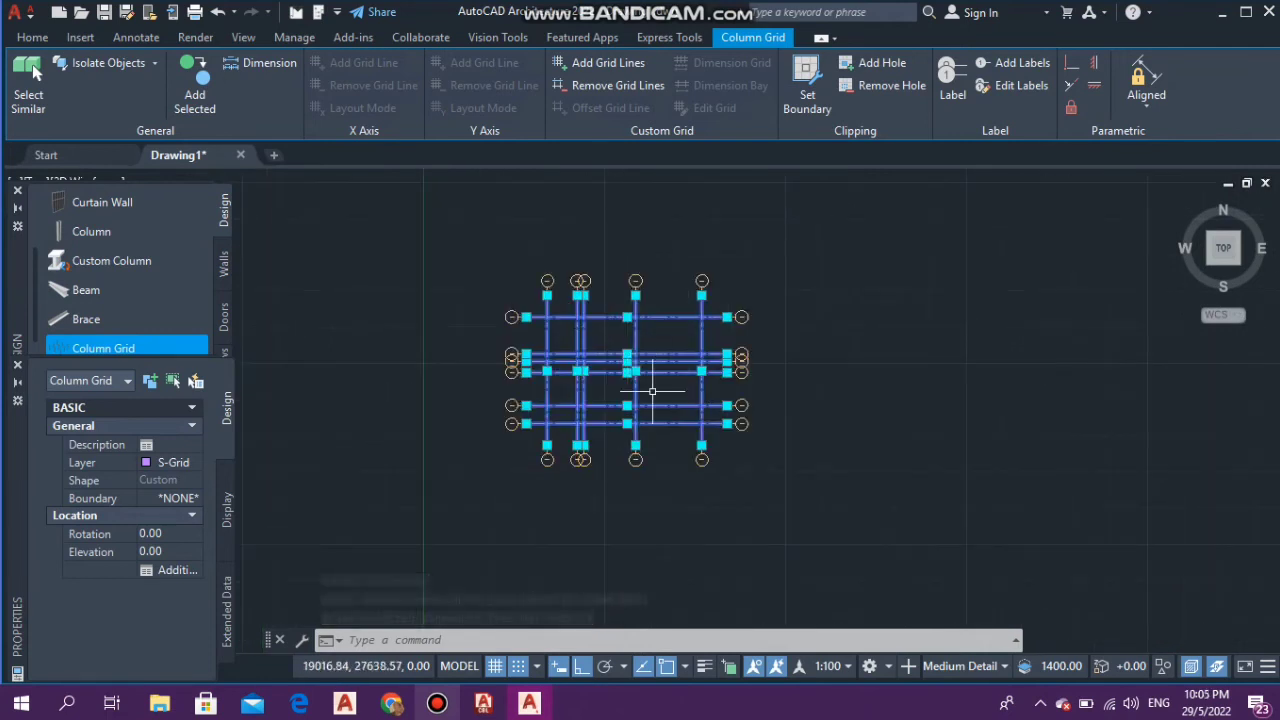
pyautogui.click(862, 422)
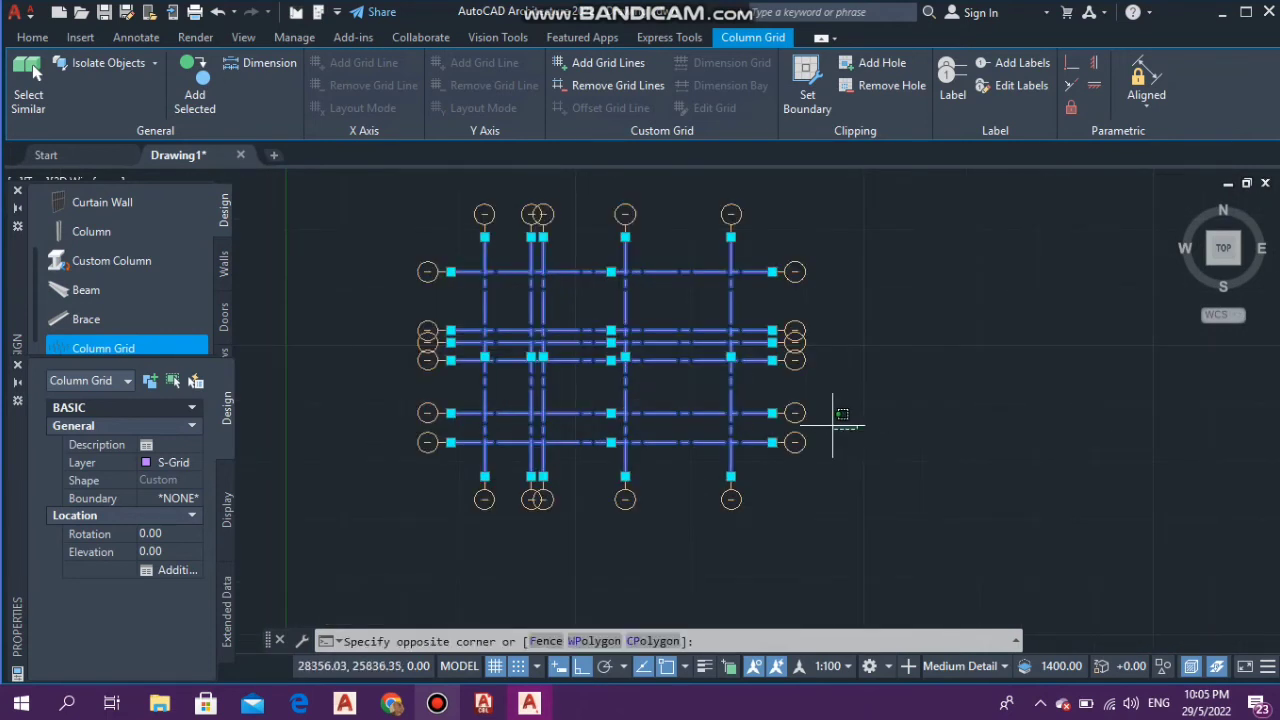
pyautogui.press('Escape')
pyautogui.press('Escape')
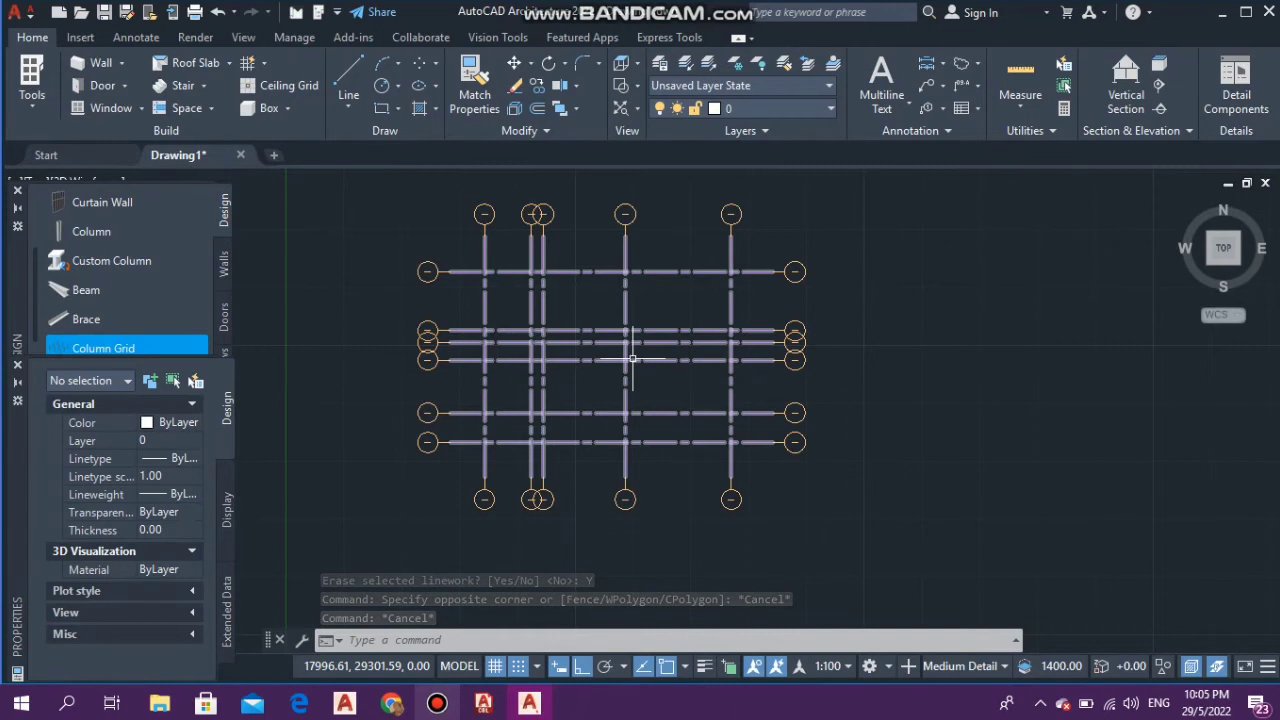
pyautogui.click(632, 358)
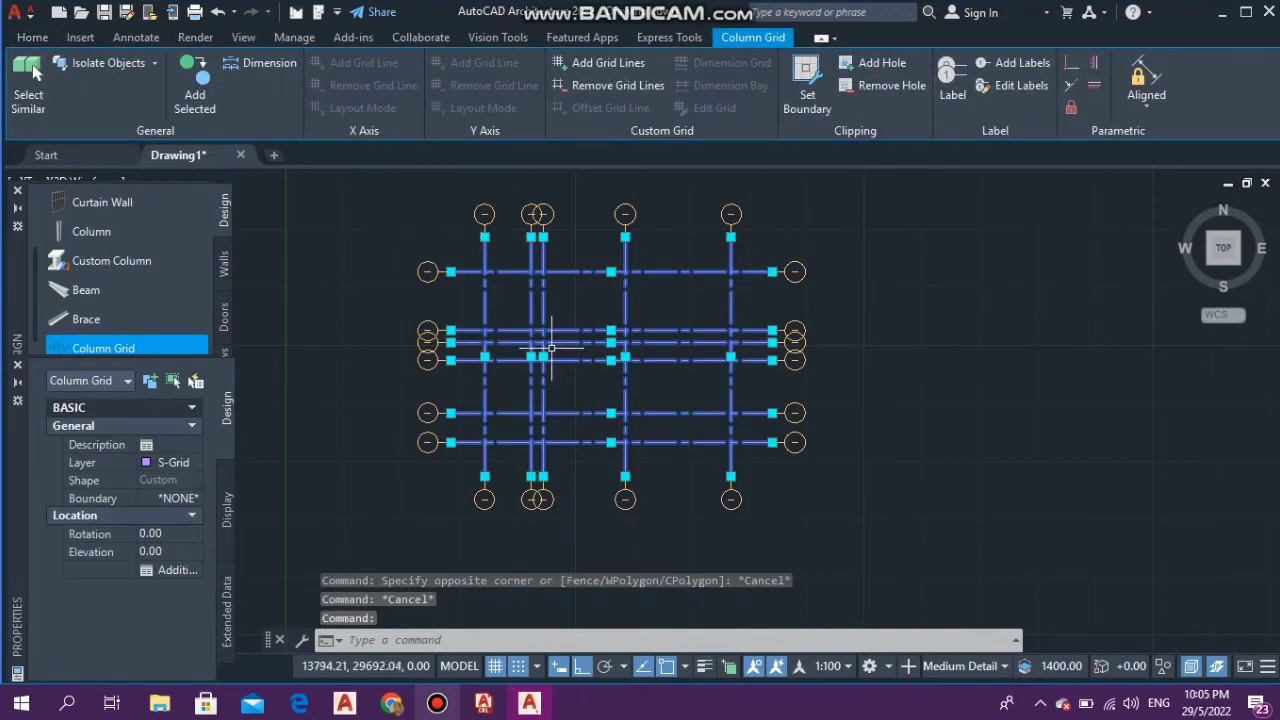
pyautogui.press('Escape')
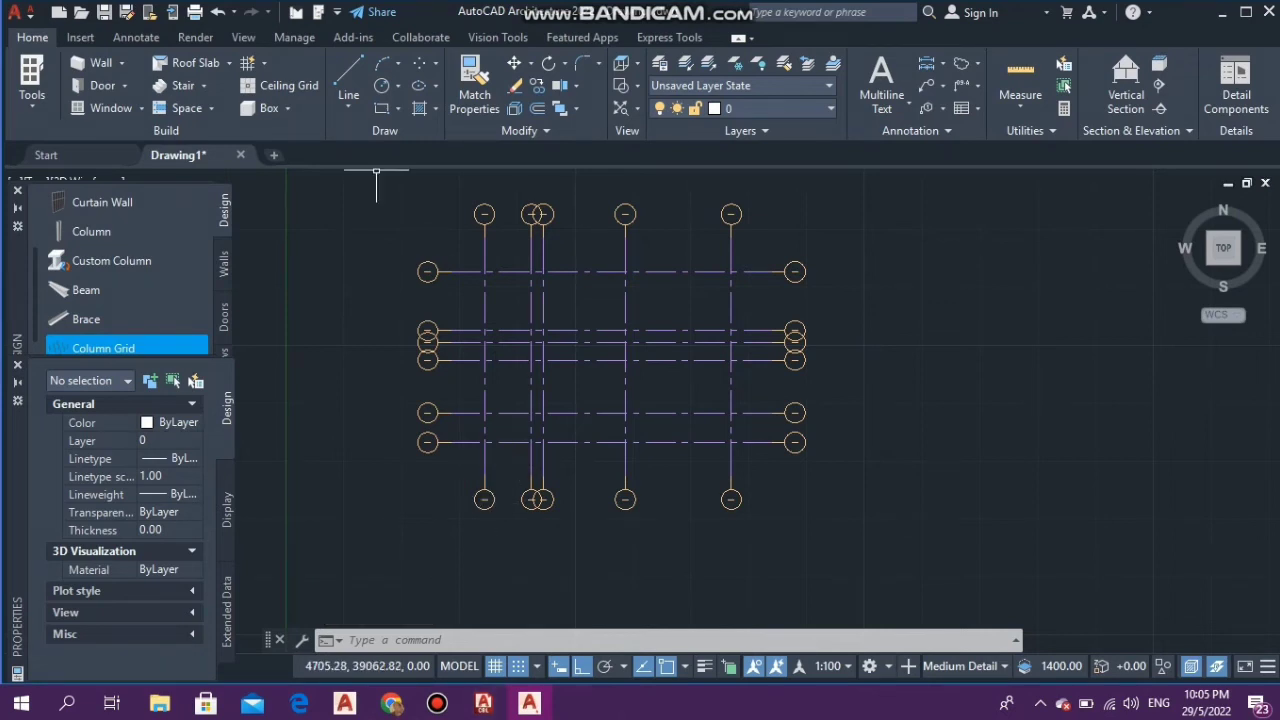
pyautogui.scroll(-2, 599, 358)
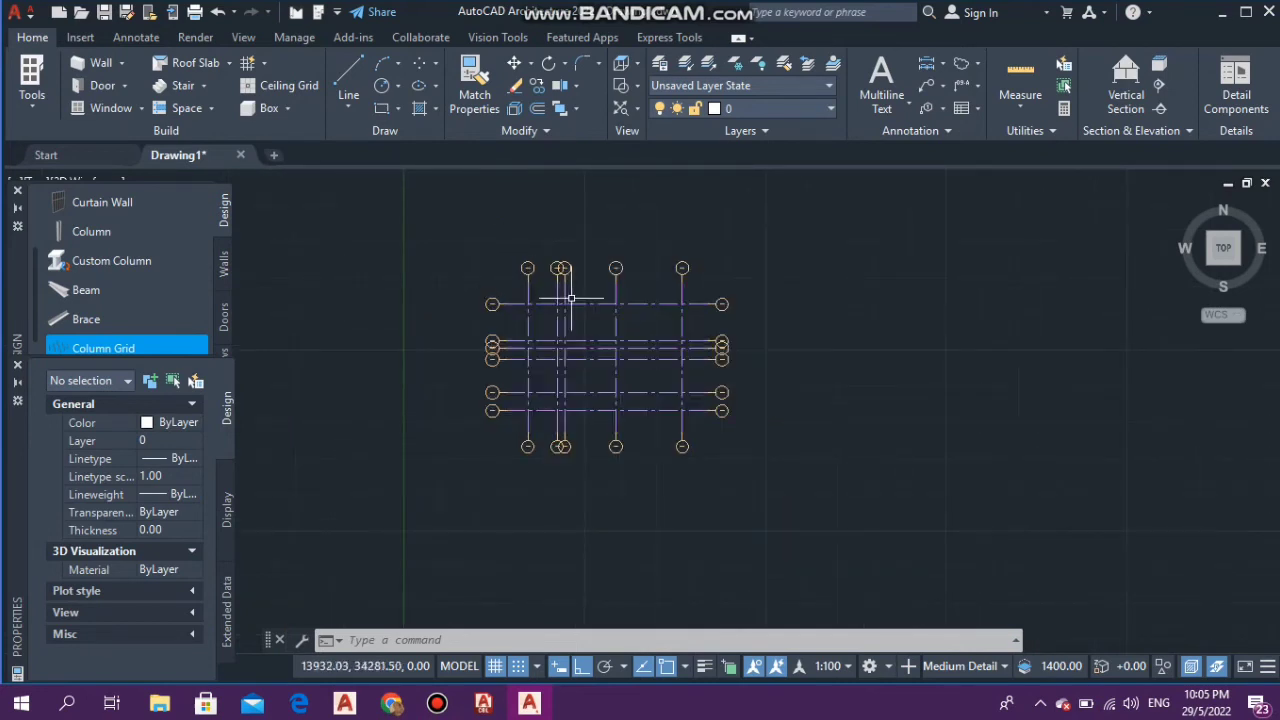
pyautogui.scroll(2, 572, 302)
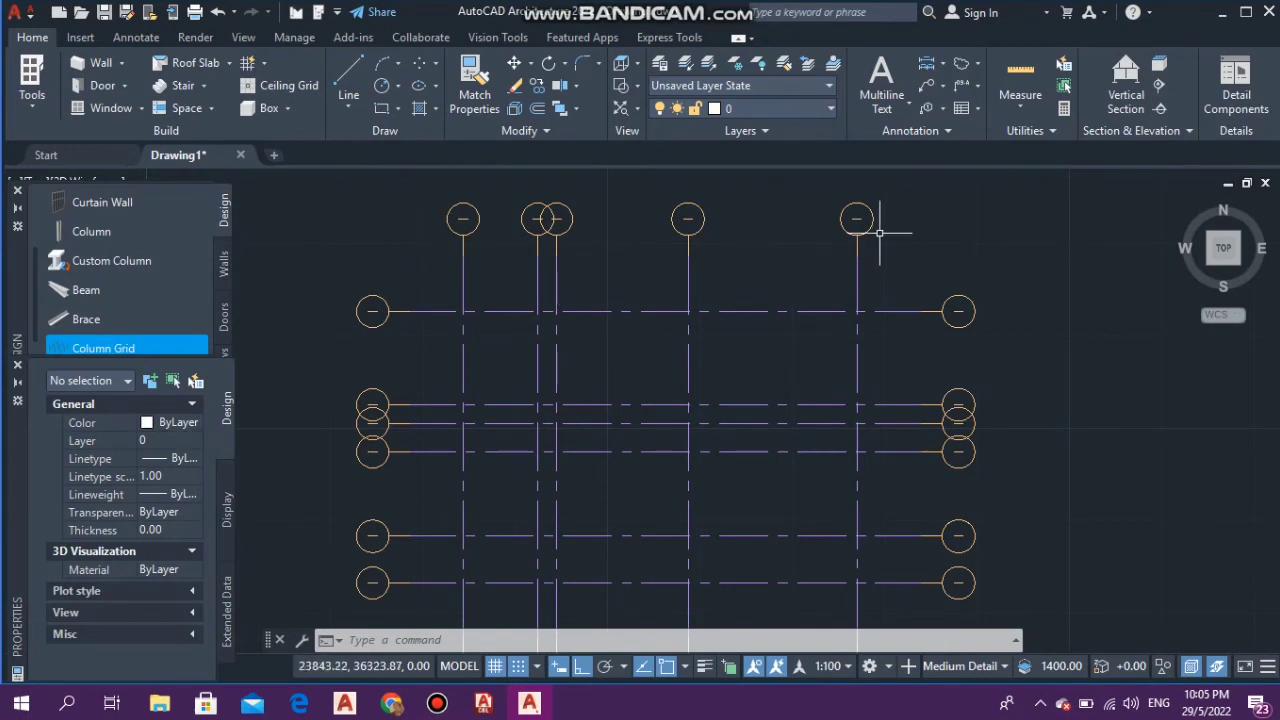
# - Draw an L-shaped pair of axis lines in the empty area left of the column grid, one vertical and one horizontal
pyautogui.scroll(-4, 836, 250)
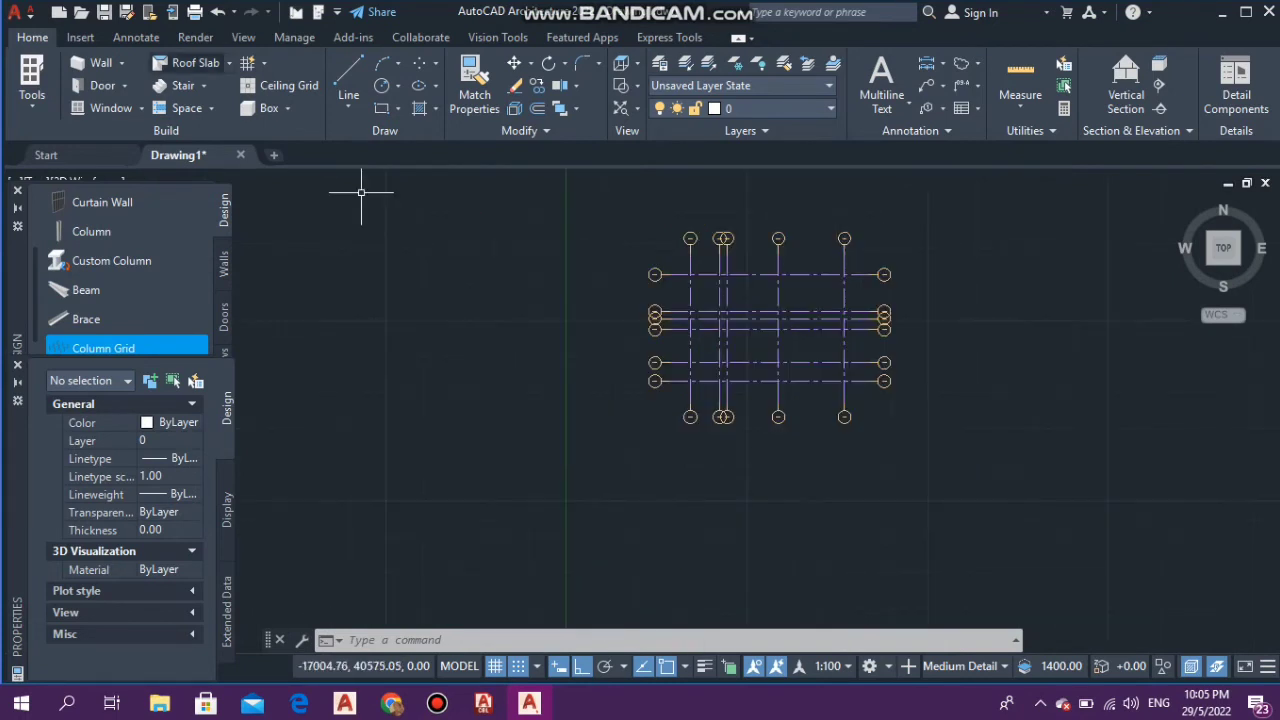
pyautogui.click(348, 78)
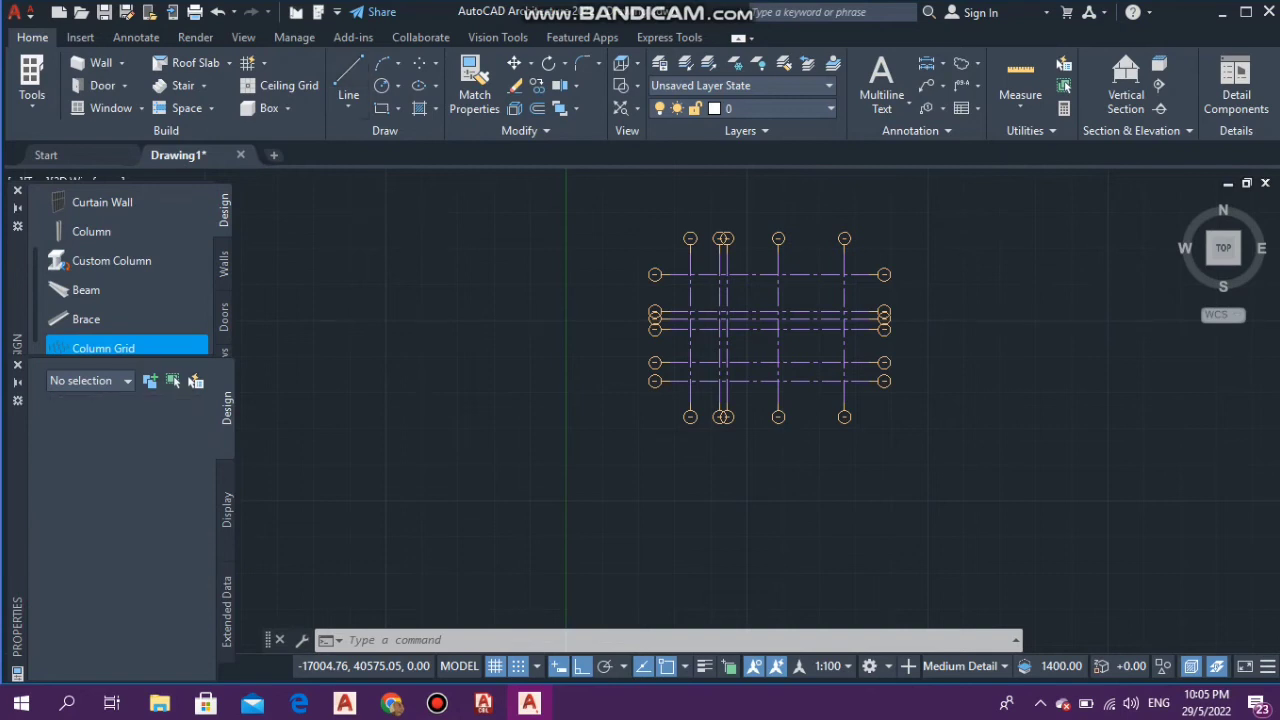
pyautogui.scroll(-2, 540, 320)
pyautogui.scroll(2, 413, 310)
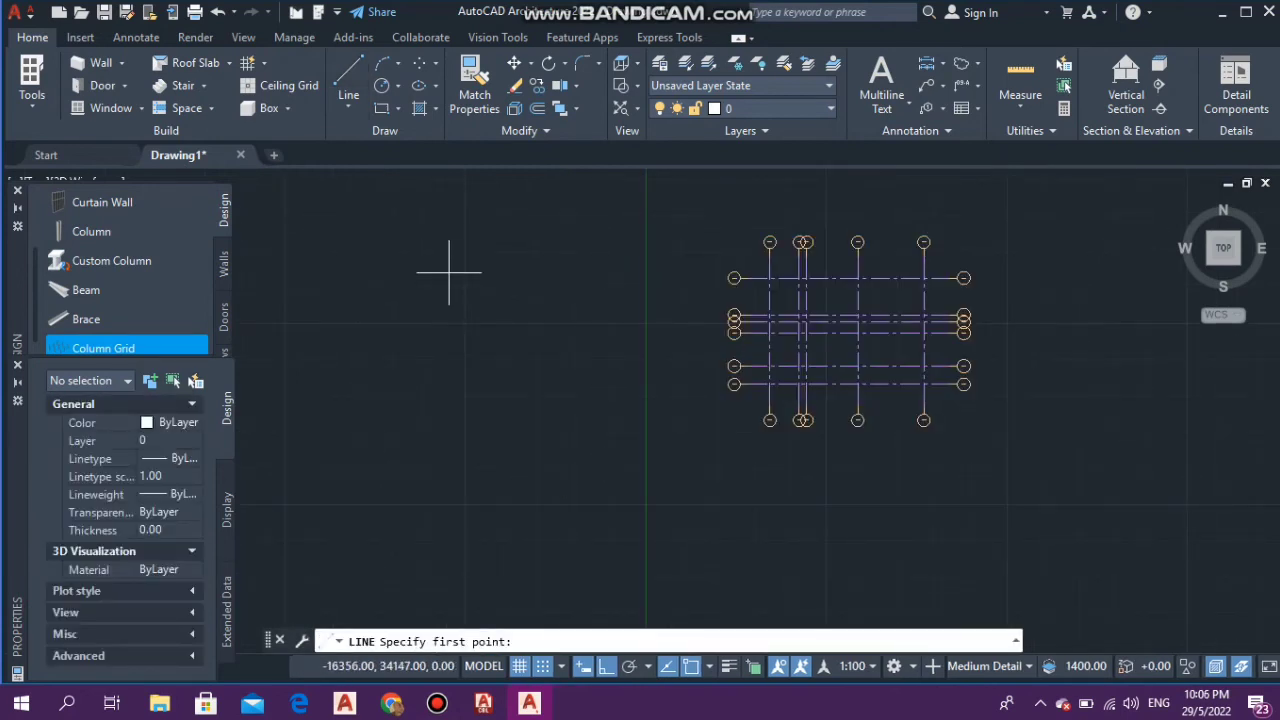
pyautogui.click(449, 268)
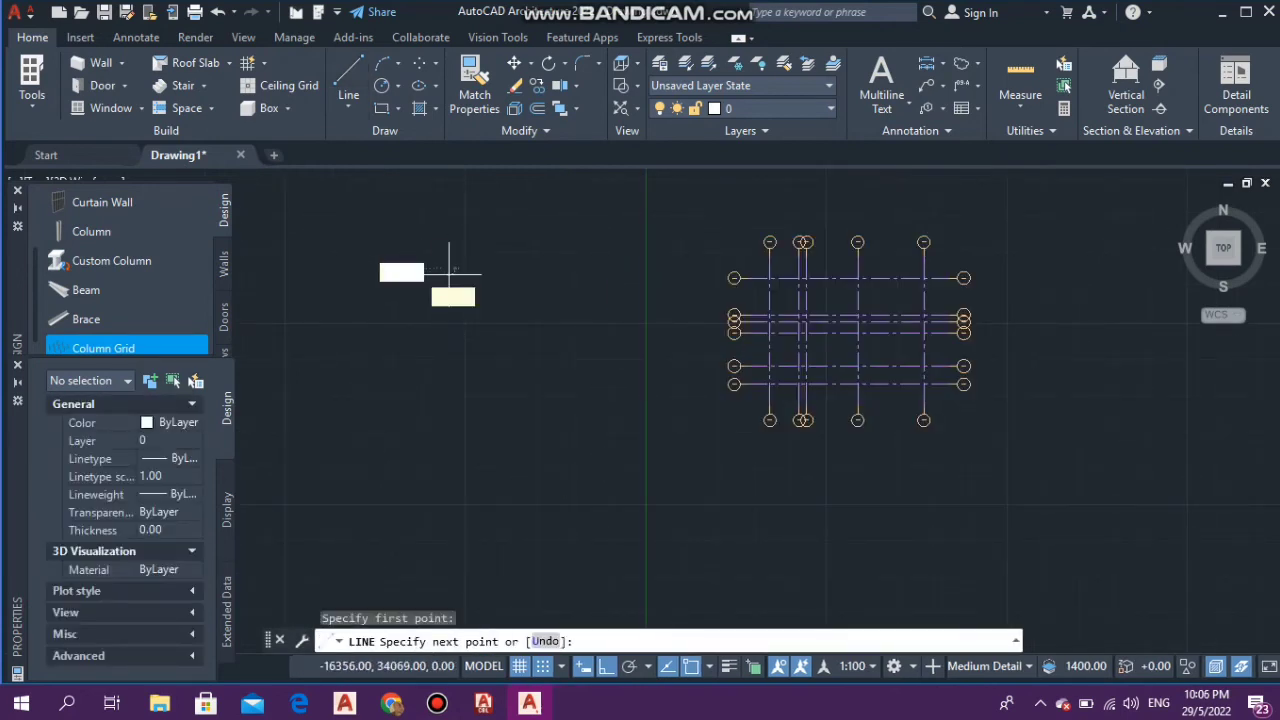
pyautogui.click(449, 354)
pyautogui.click(552, 354)
pyautogui.press('Escape')
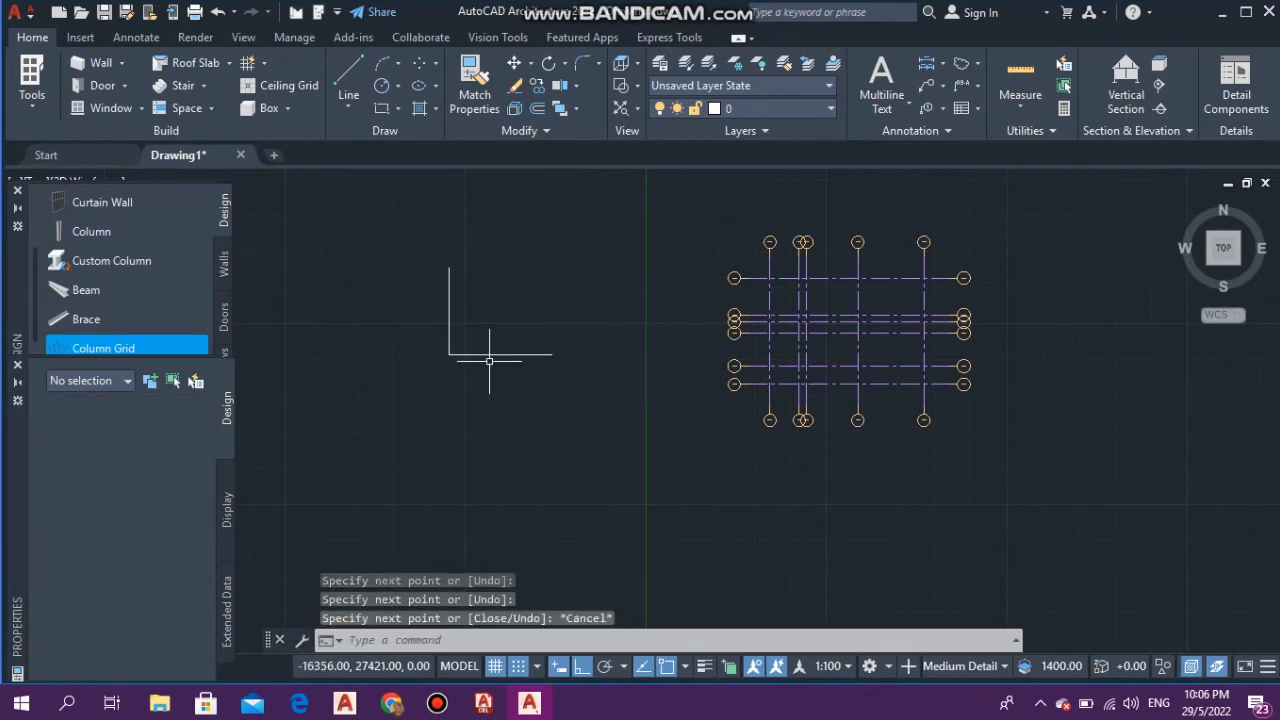
# - Add a multiline text label "Y" with text height 4 to the left of the vertical axis line
pyautogui.scroll(2, 502, 294)
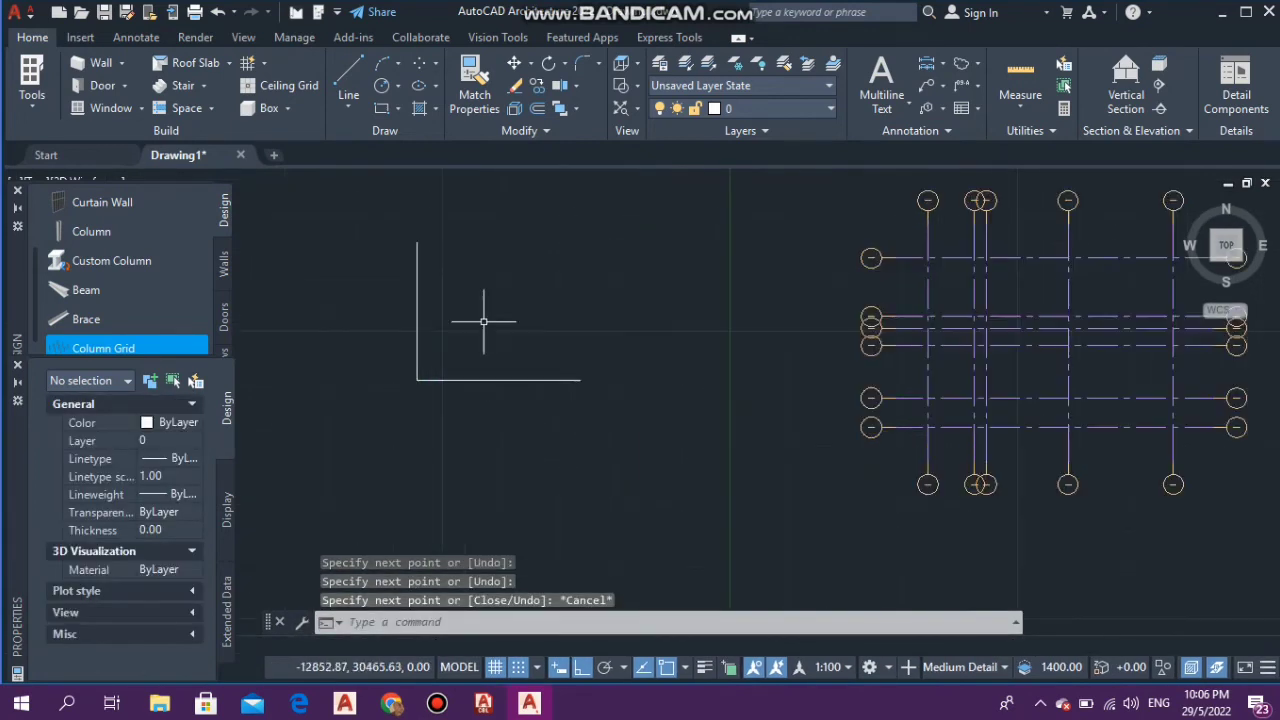
pyautogui.click(80, 37)
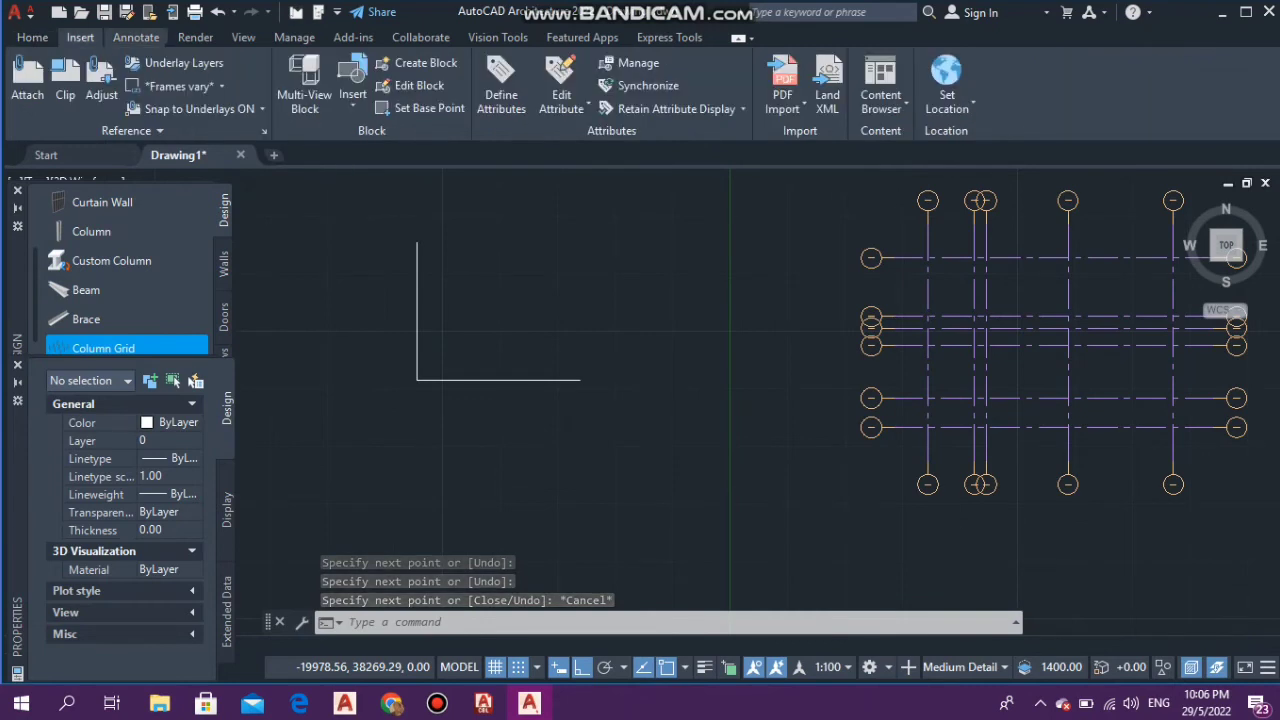
pyautogui.click(136, 37)
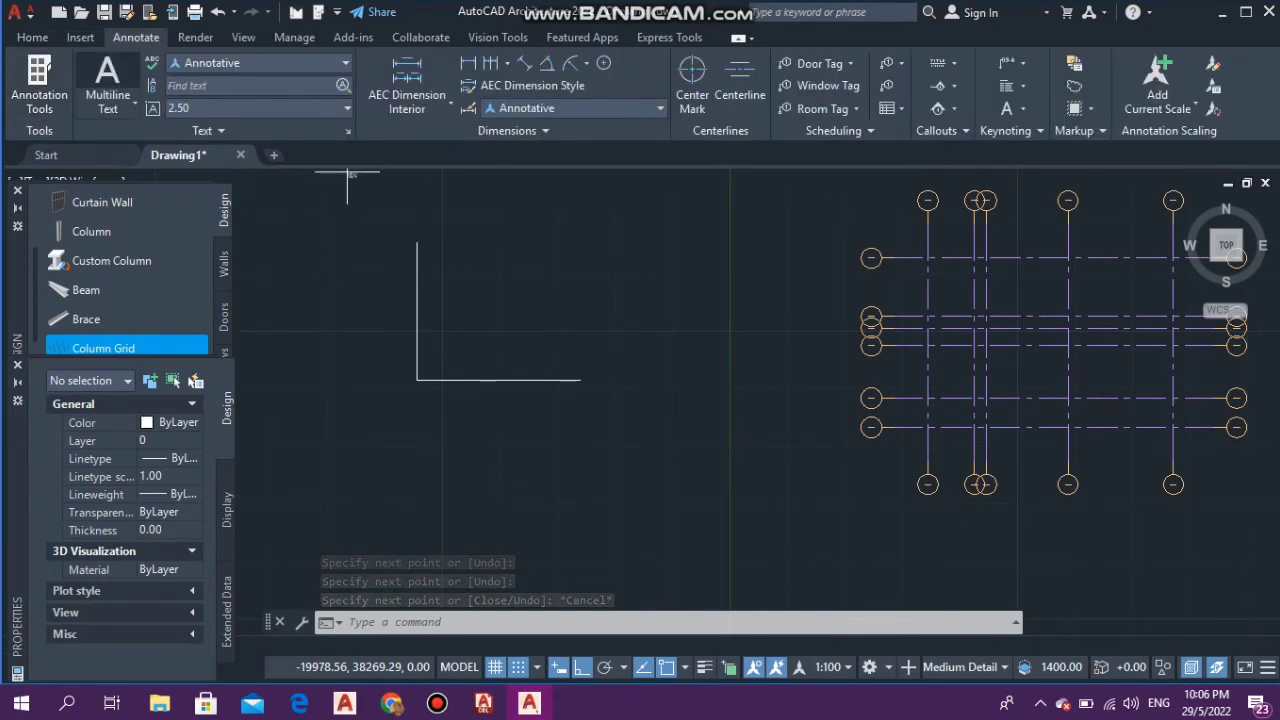
pyautogui.click(107, 85)
pyautogui.click(368, 311)
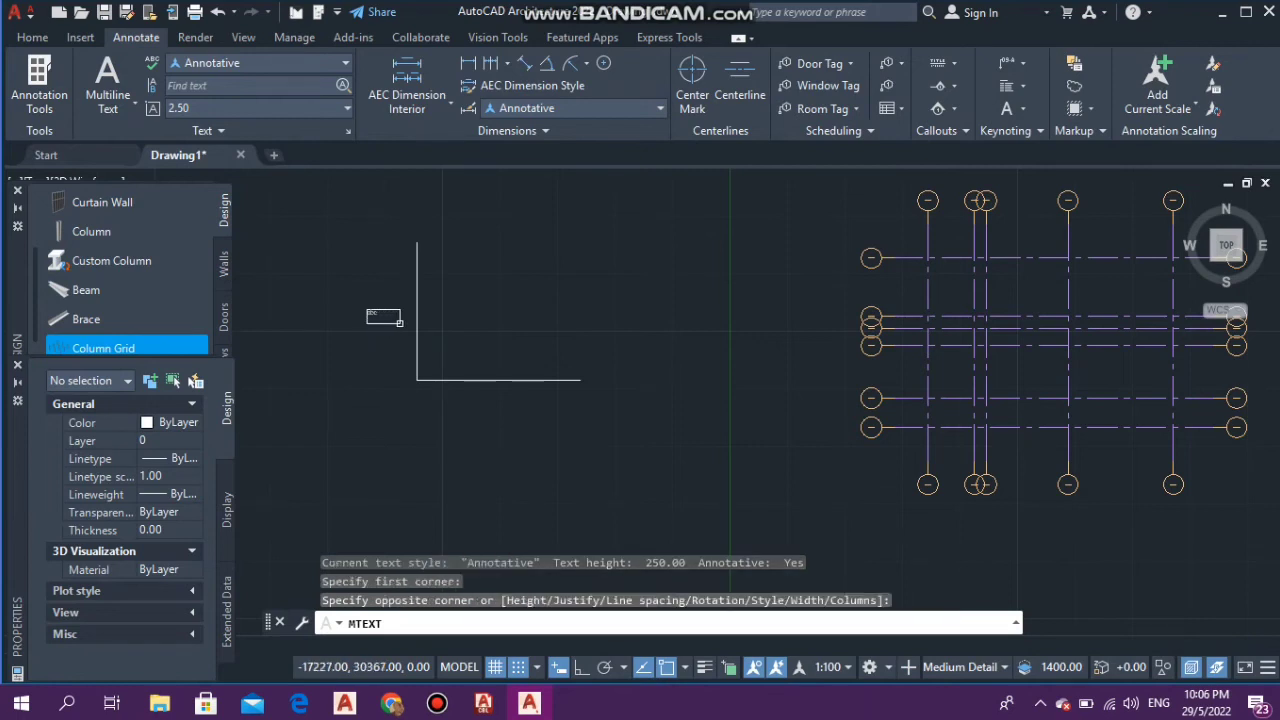
pyautogui.click(401, 322)
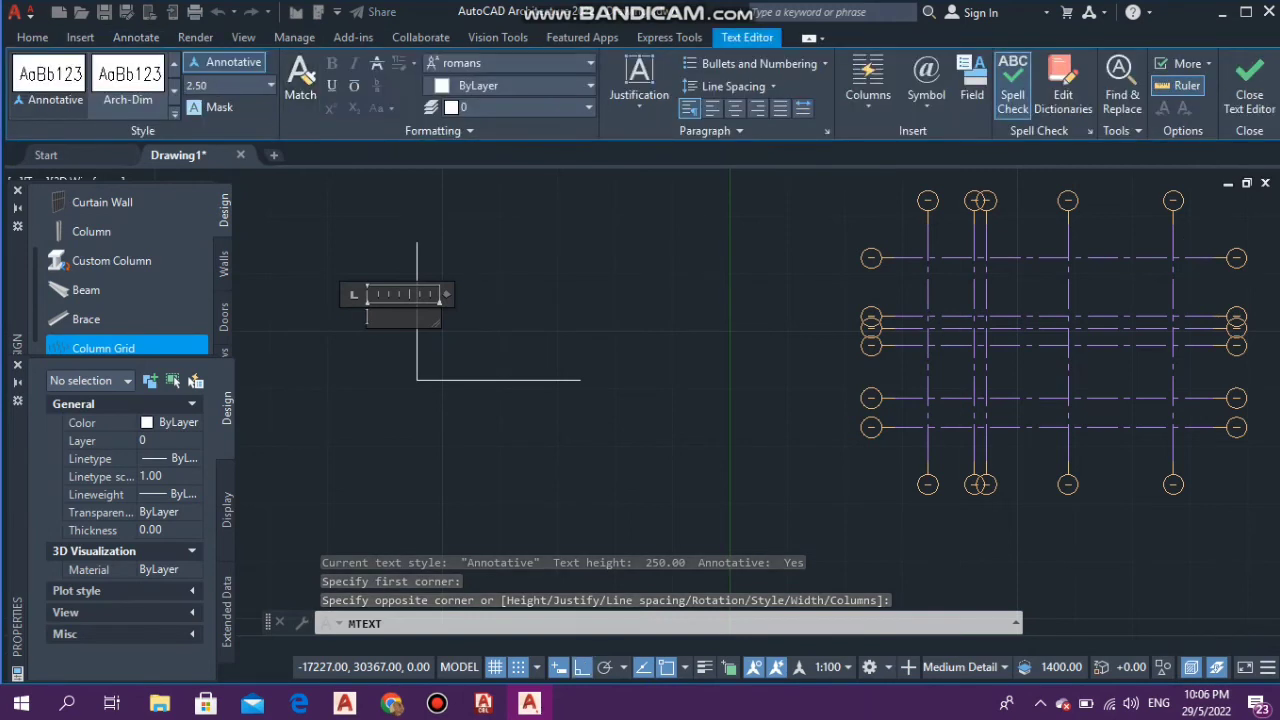
pyautogui.write('4')
pyautogui.press('Return')
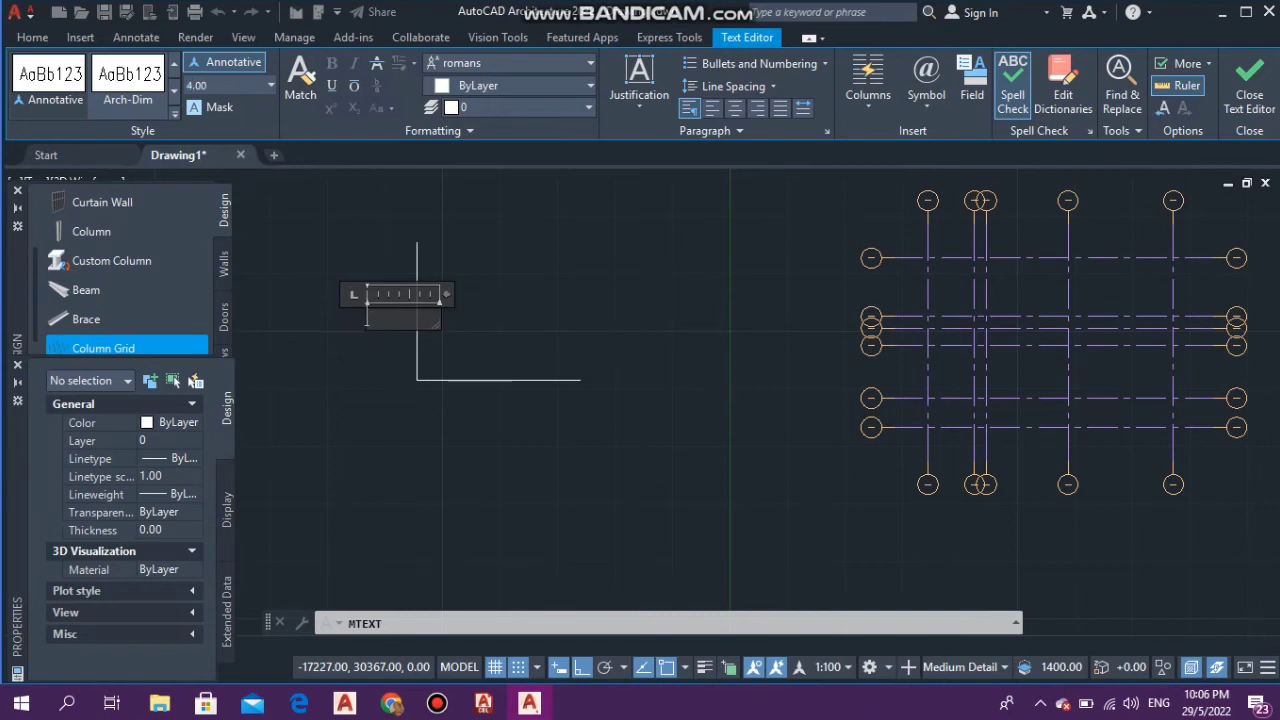
pyautogui.write('Y')
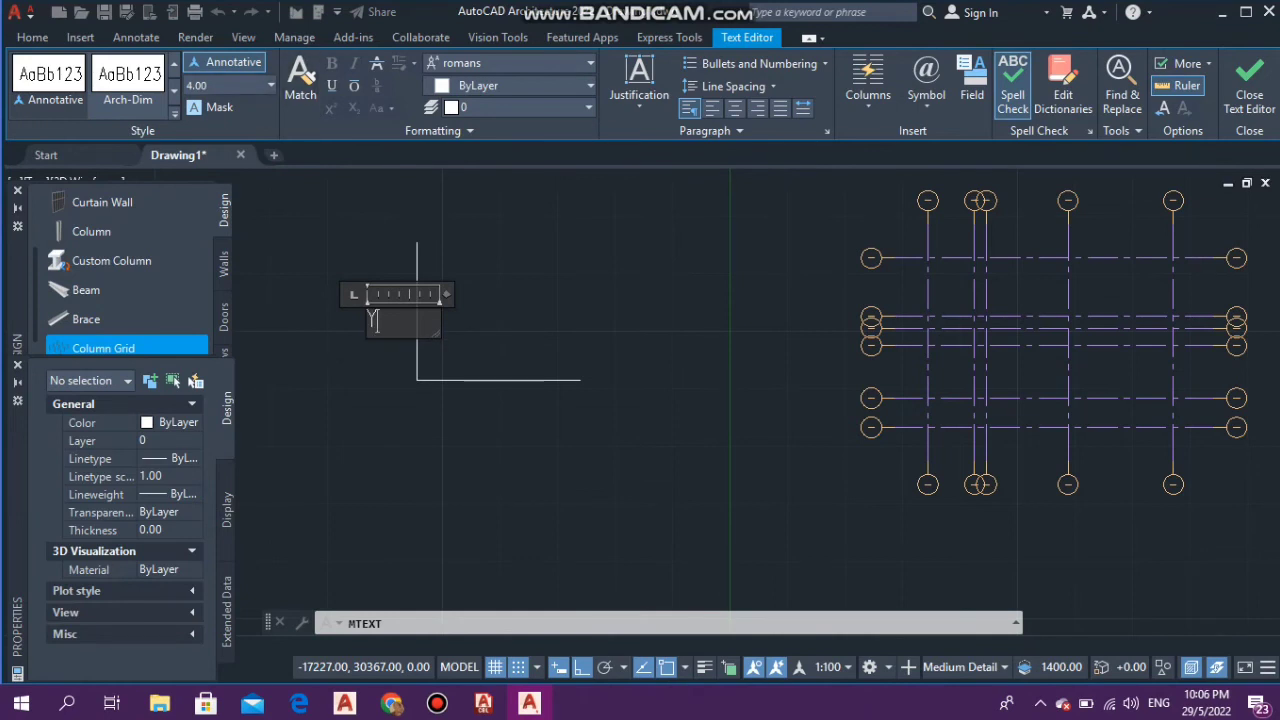
pyautogui.click(380, 371)
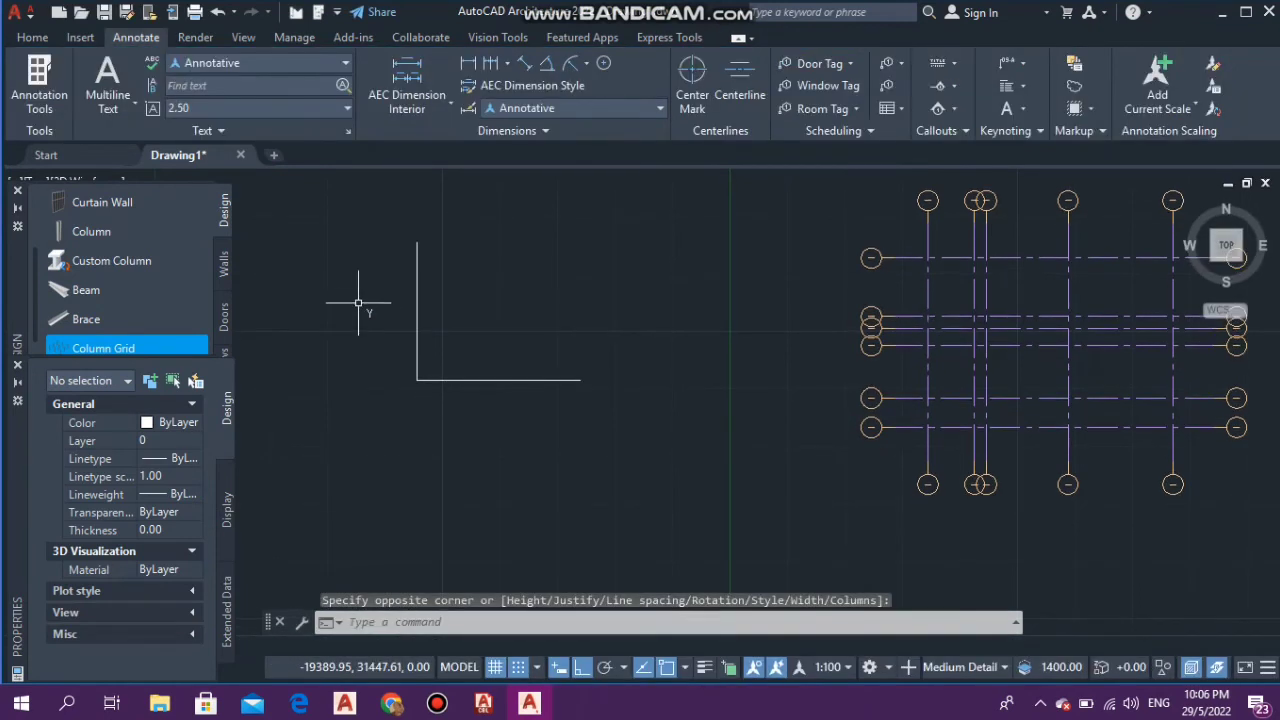
# - Copy the Y label to below the horizontal axis line with Ortho mode off, and end the Copy command
pyautogui.click(368, 318)
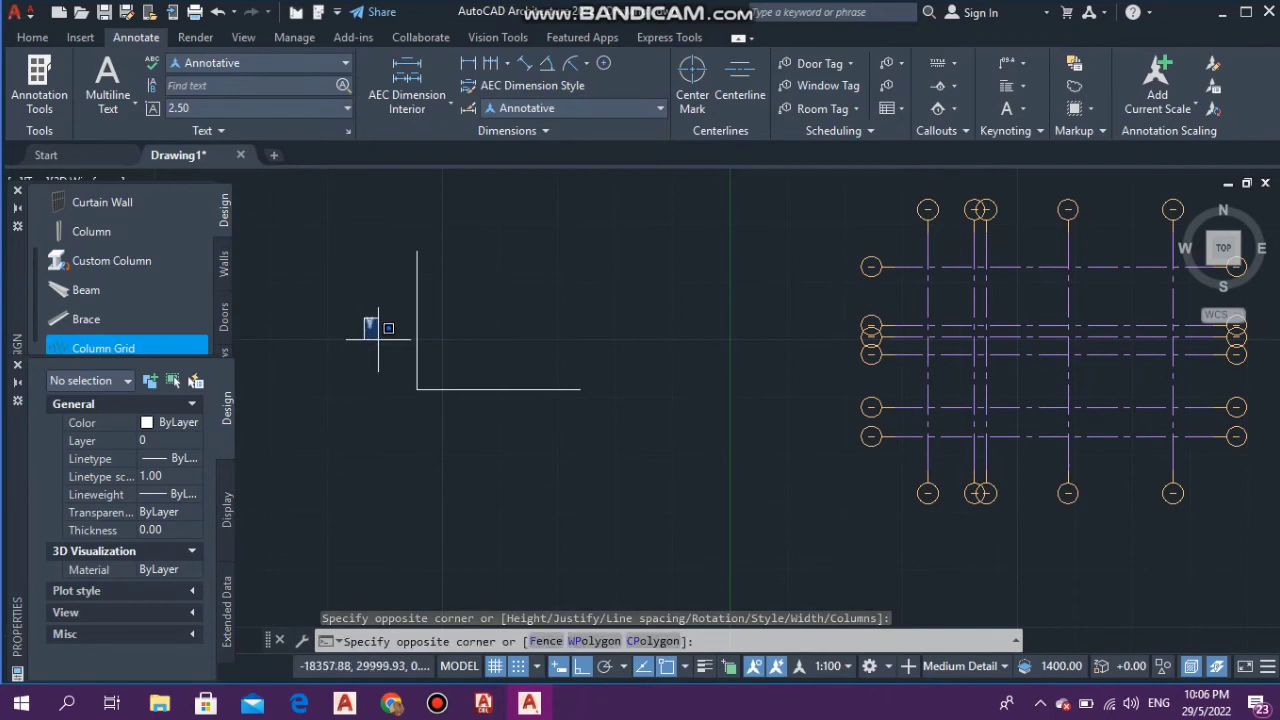
pyautogui.click(378, 340)
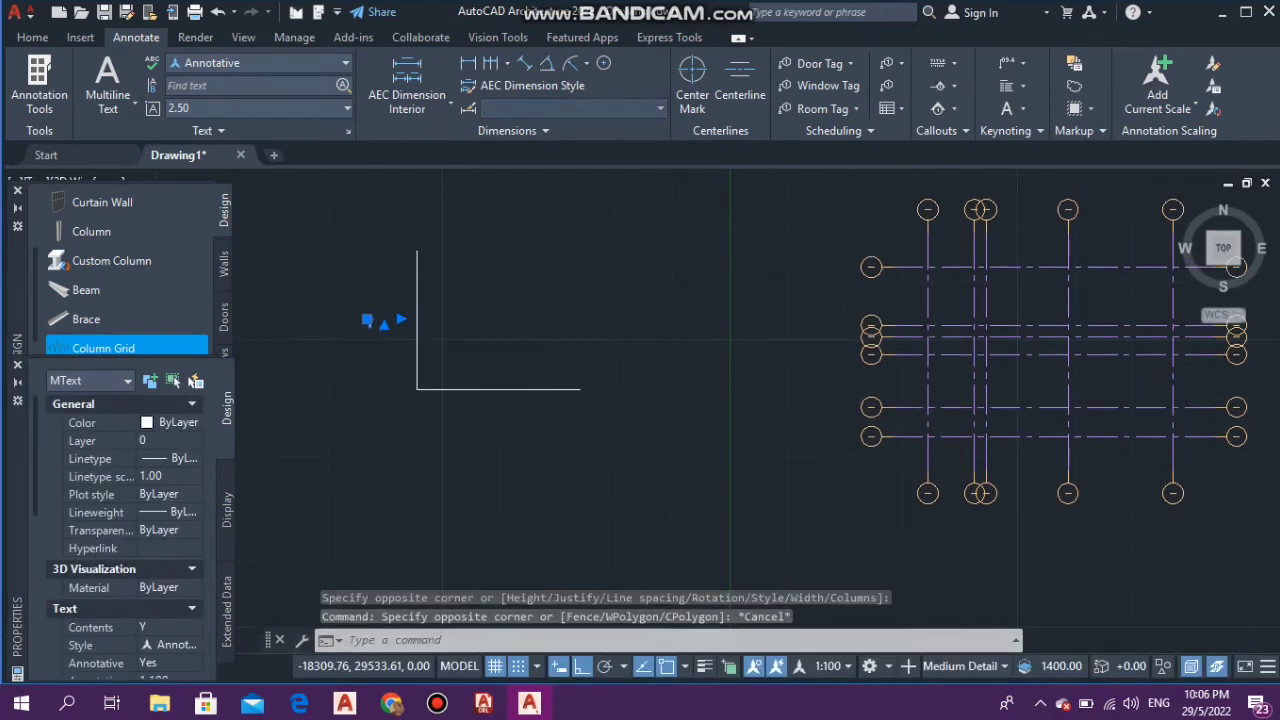
pyautogui.click(372, 321)
pyautogui.write('COPY')
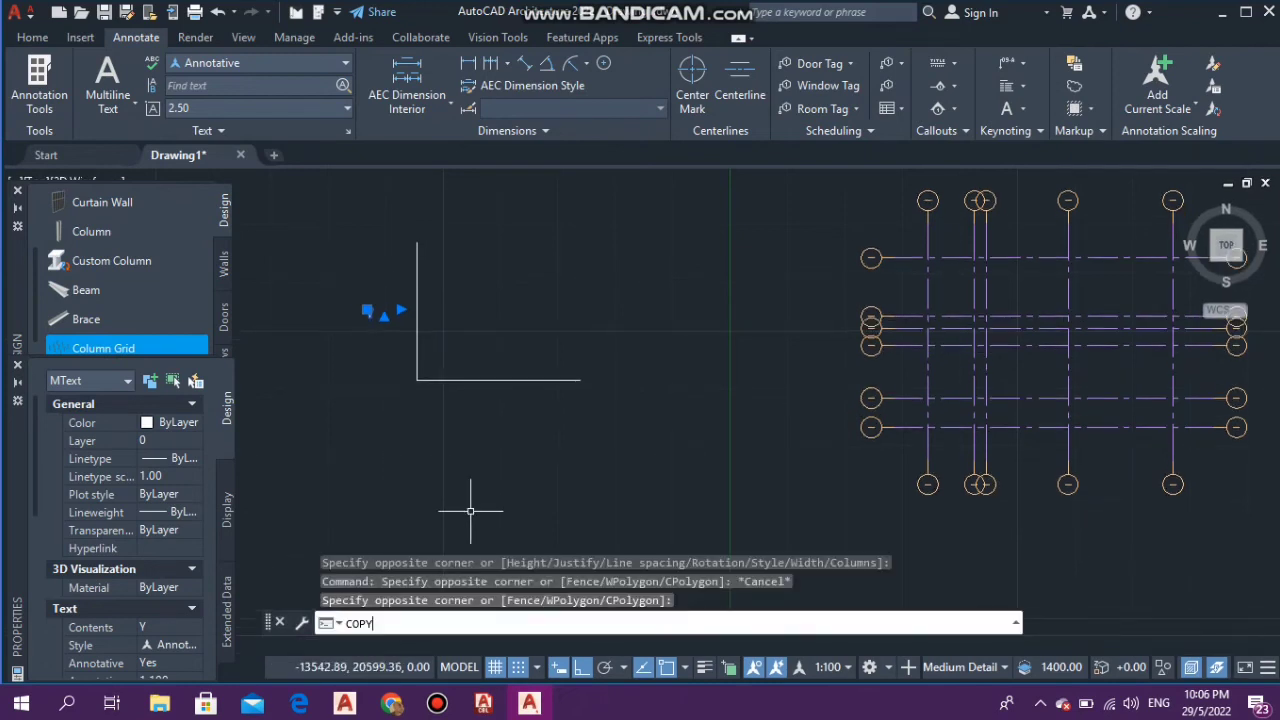
pyautogui.press('Return')
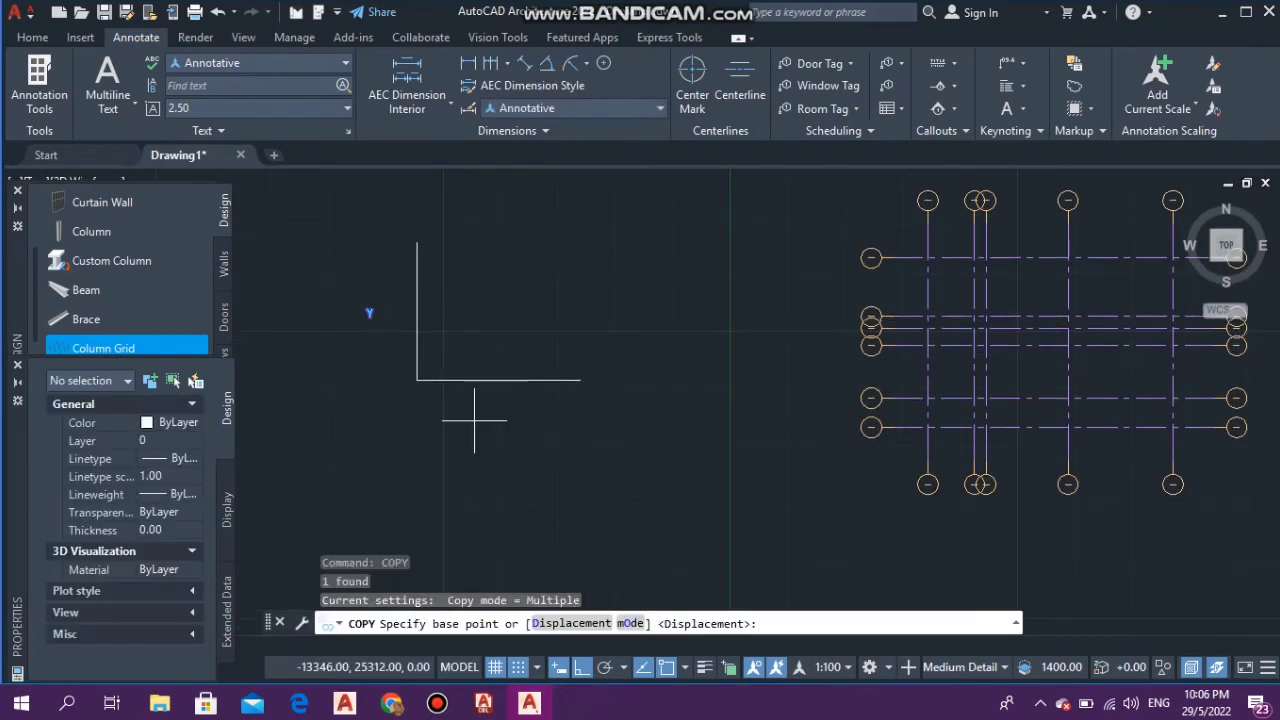
pyautogui.click(369, 314)
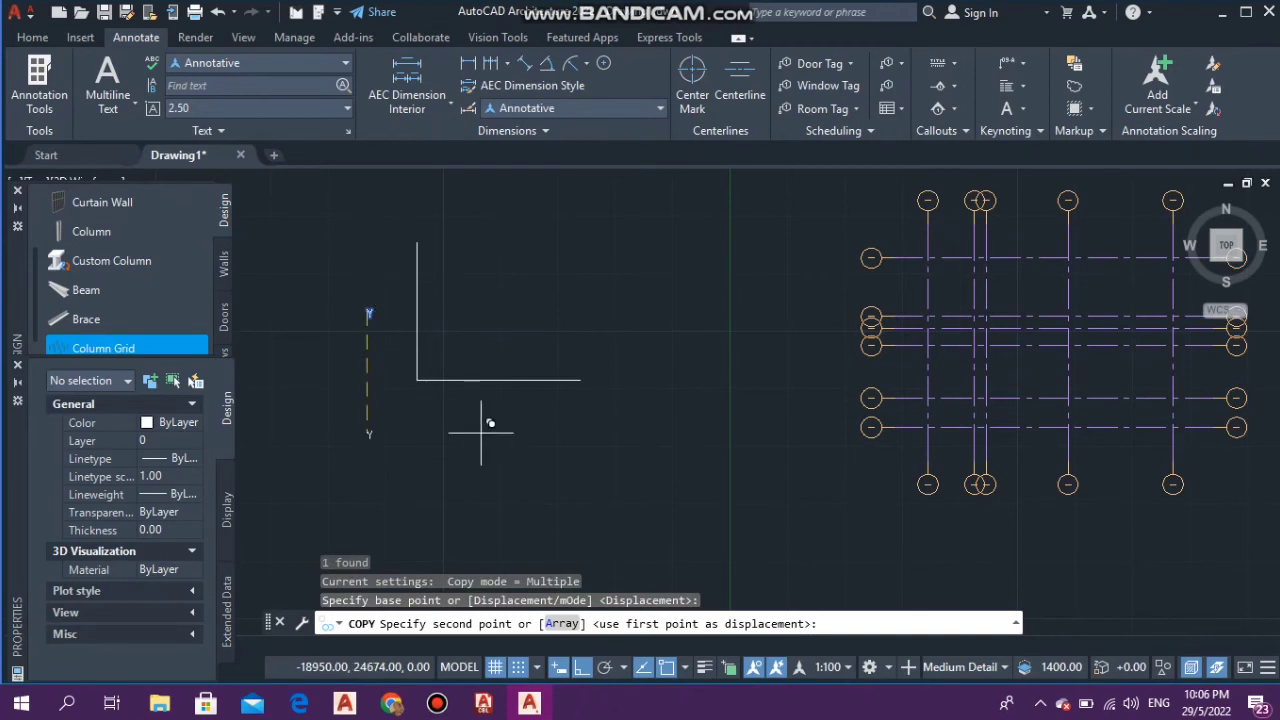
pyautogui.click(581, 667)
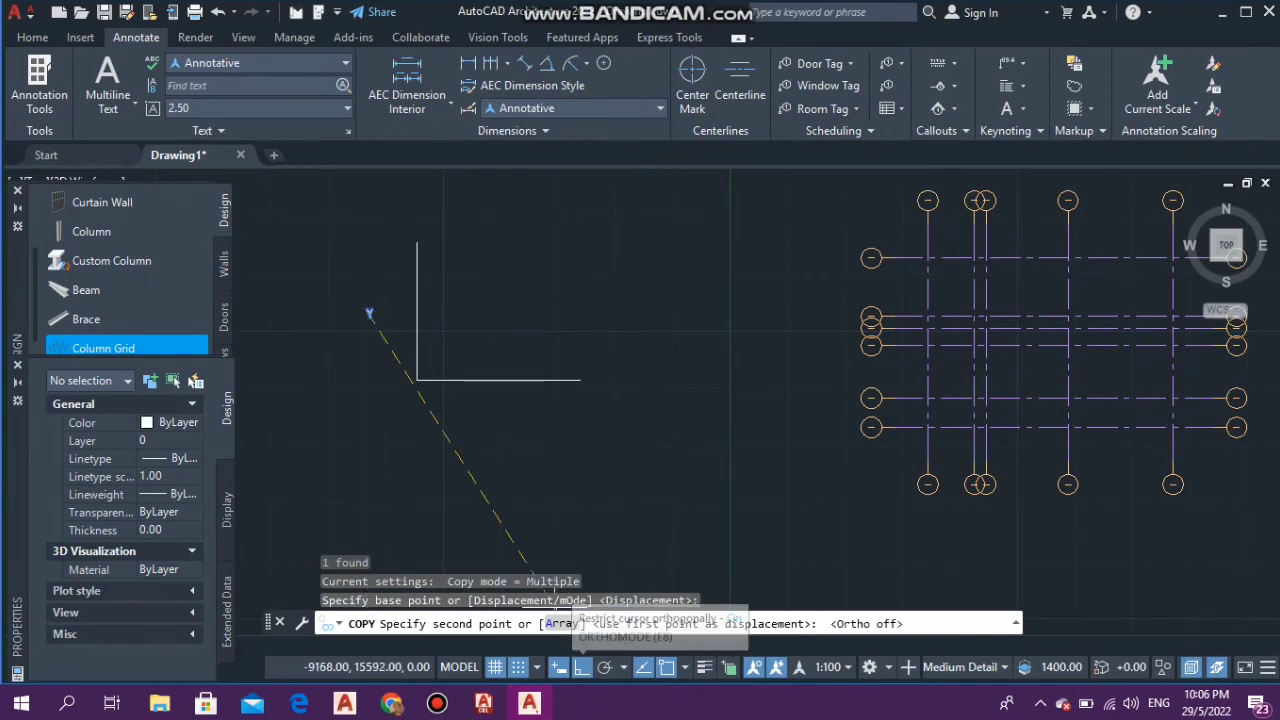
pyautogui.click(487, 410)
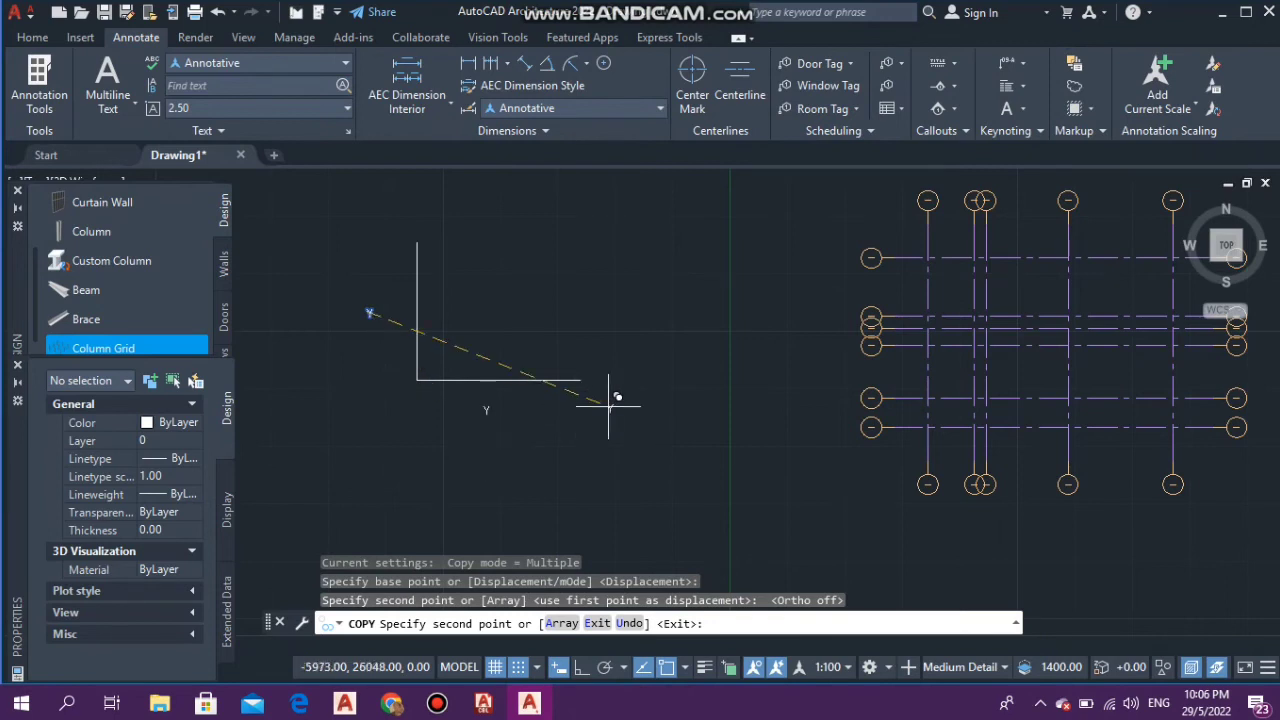
pyautogui.press('Escape')
# - Change the copied label below the horizontal axis line to "X" with TEDIT and end the text editing command
pyautogui.write('T')
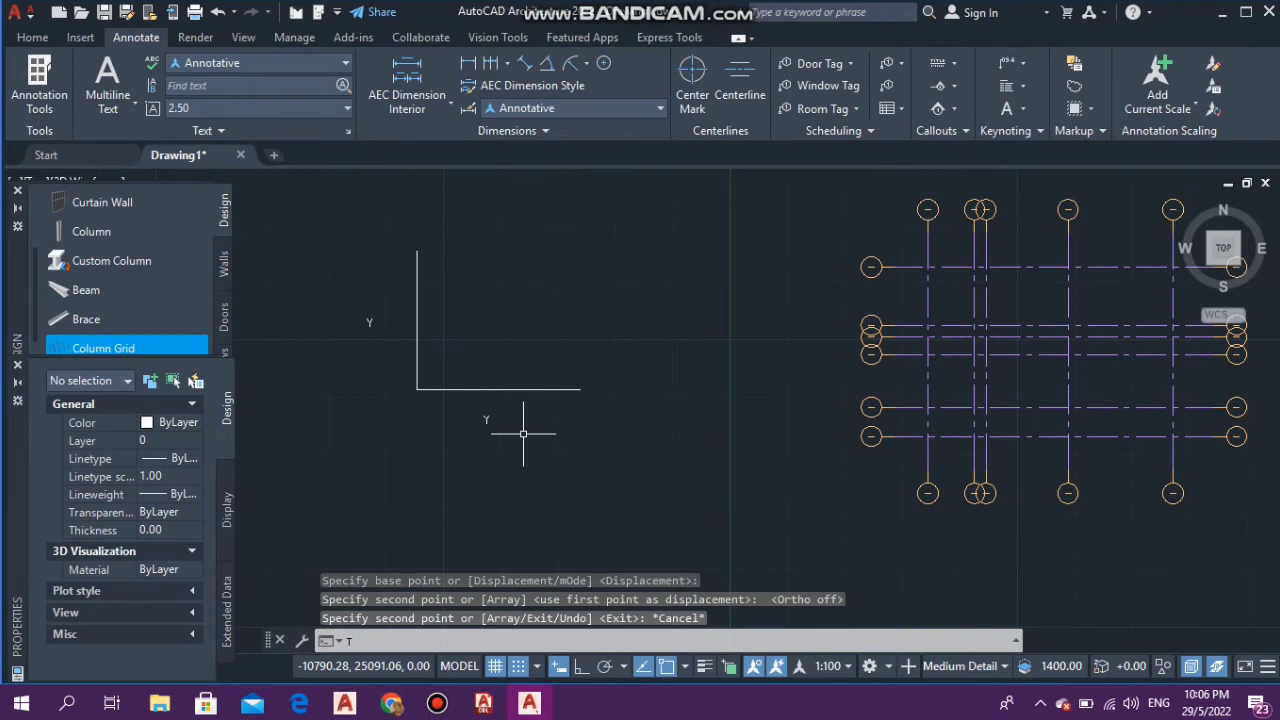
pyautogui.write('E')
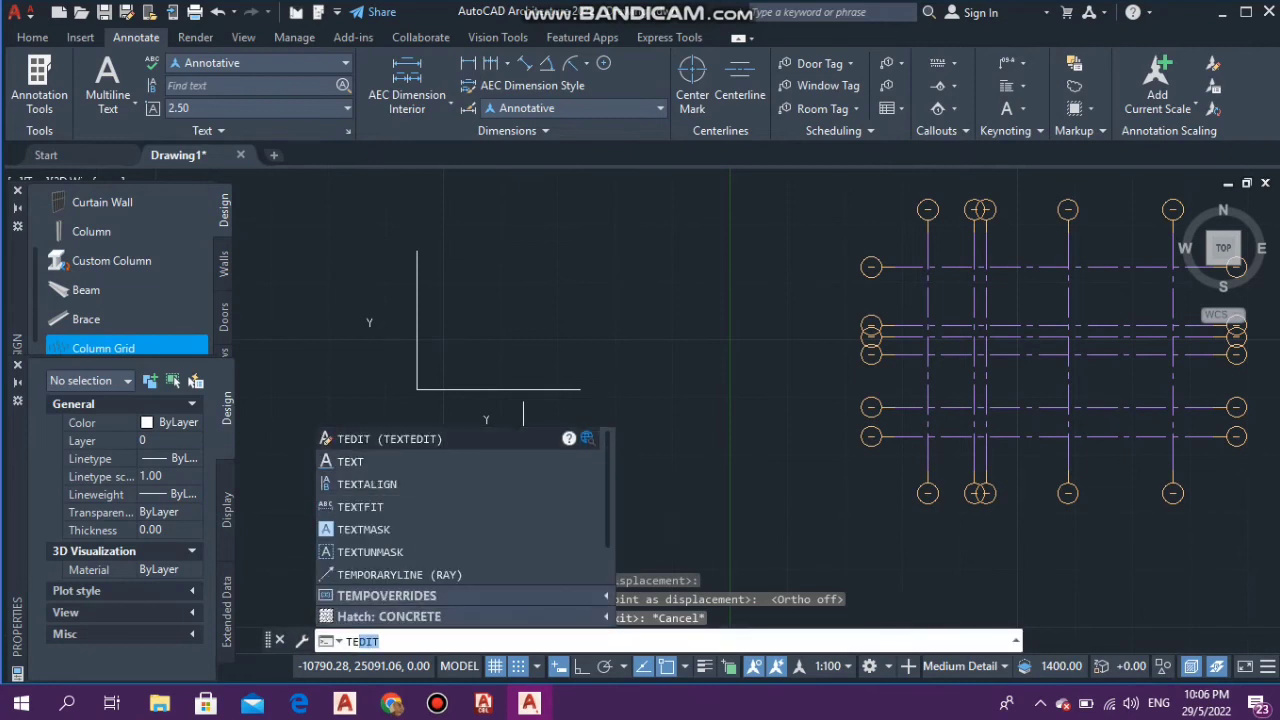
pyautogui.press('Return')
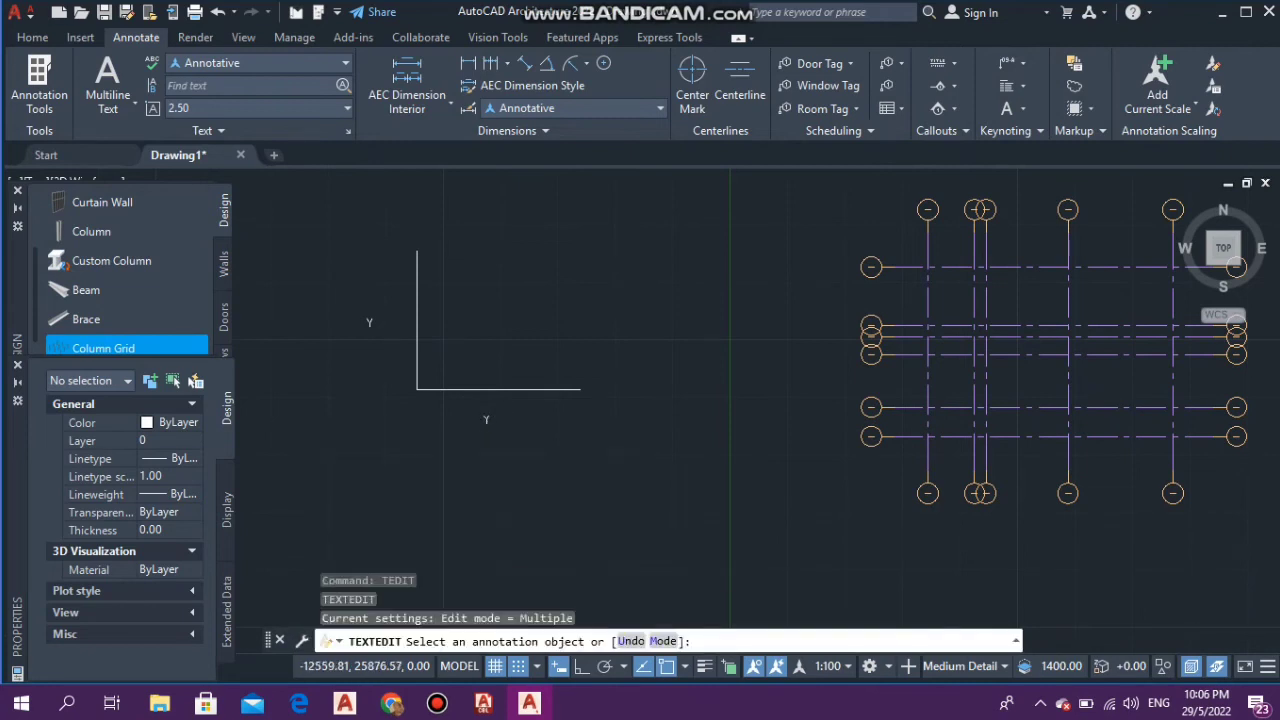
pyautogui.click(486, 419)
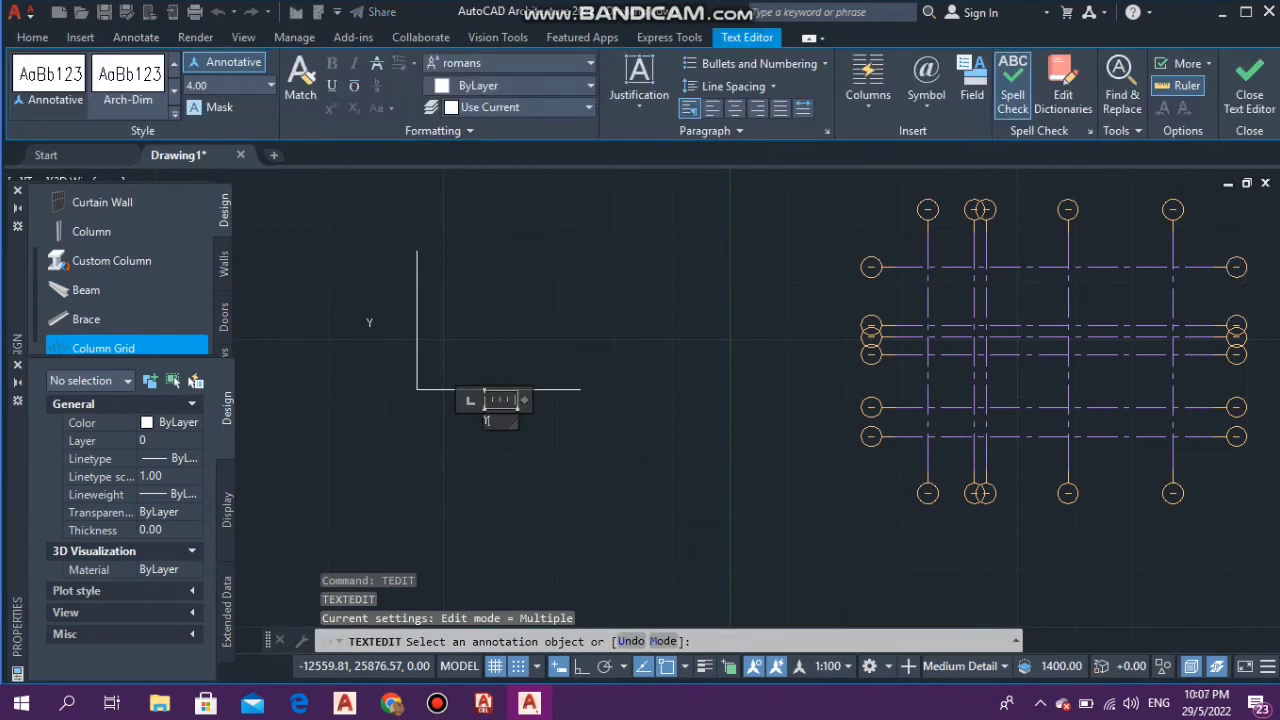
pyautogui.write('X')
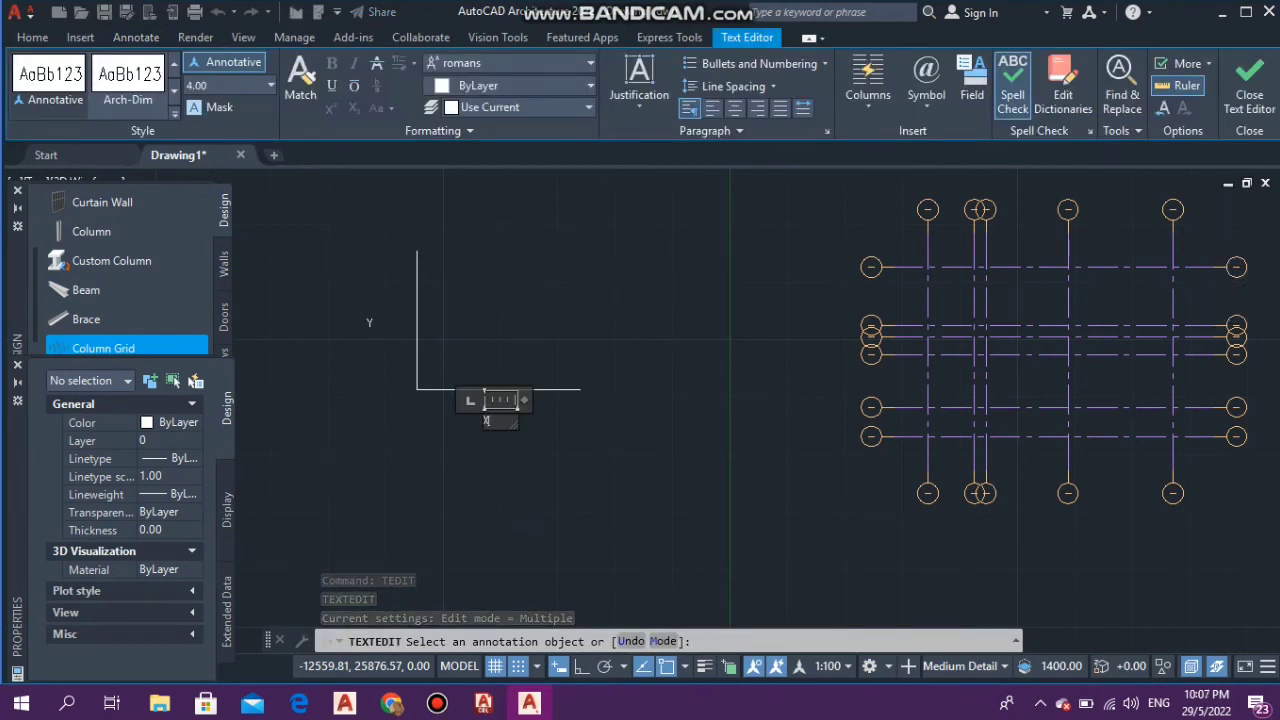
pyautogui.press('Return')
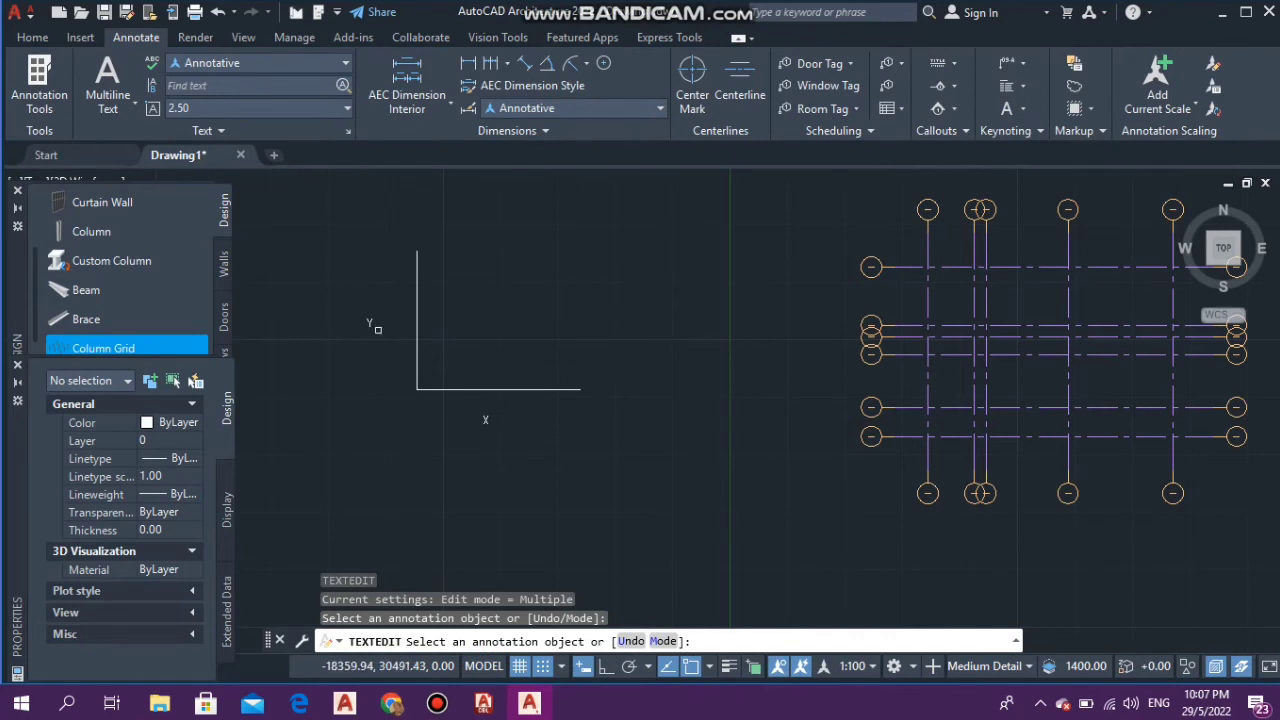
pyautogui.press('Escape')
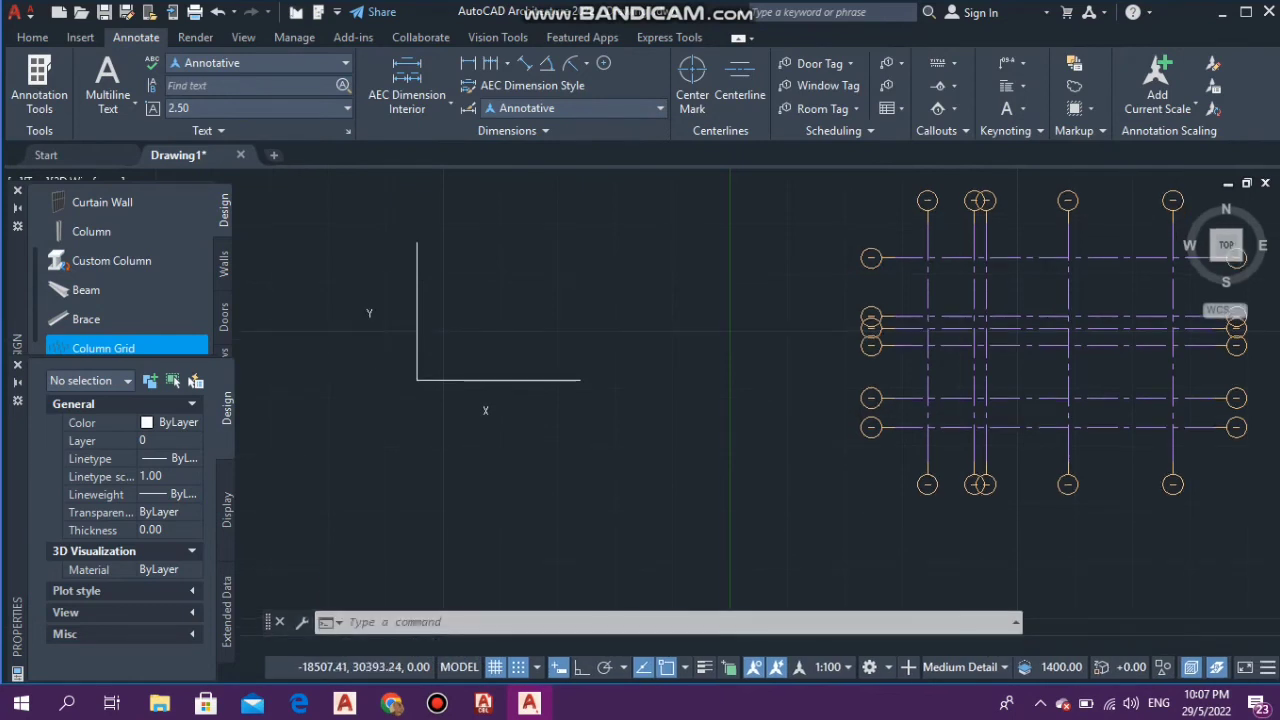
# - Copy the Y label from the axis sketch to above the two rightmost column bubbles along the grid's upper edge
pyautogui.scroll(-2, 543, 389)
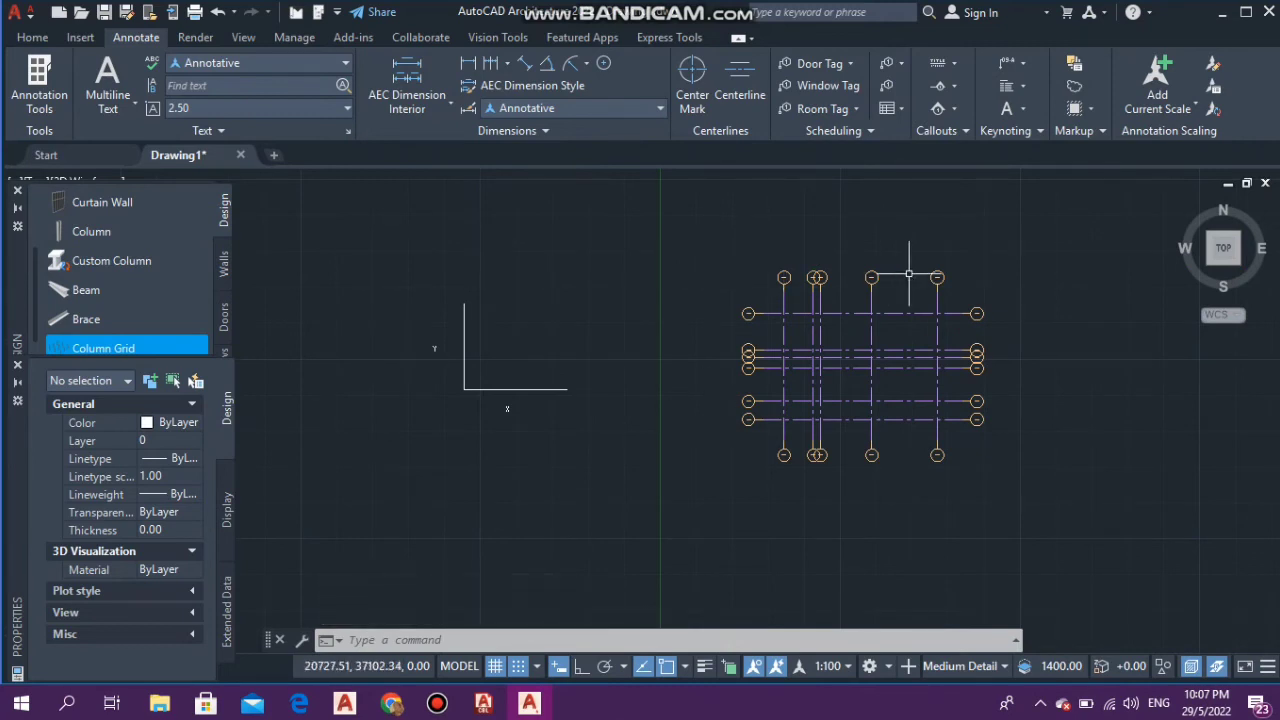
pyautogui.scroll(4, 458, 382)
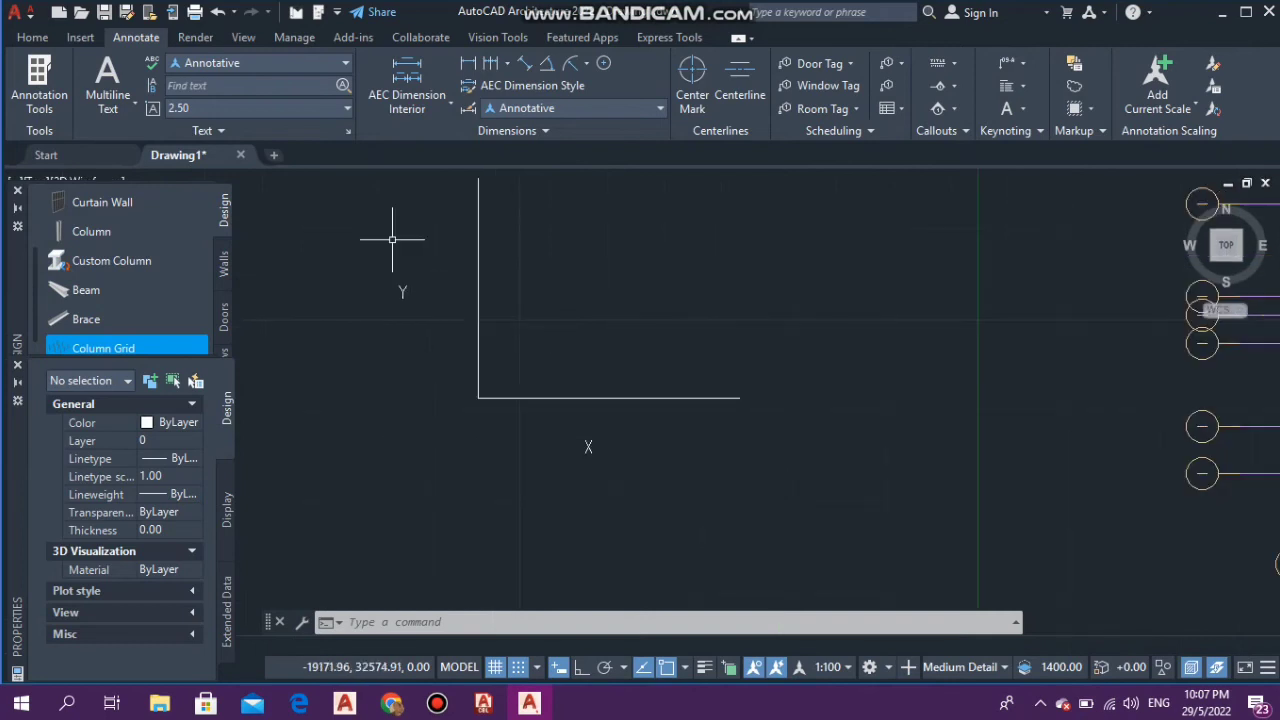
pyautogui.click(408, 289)
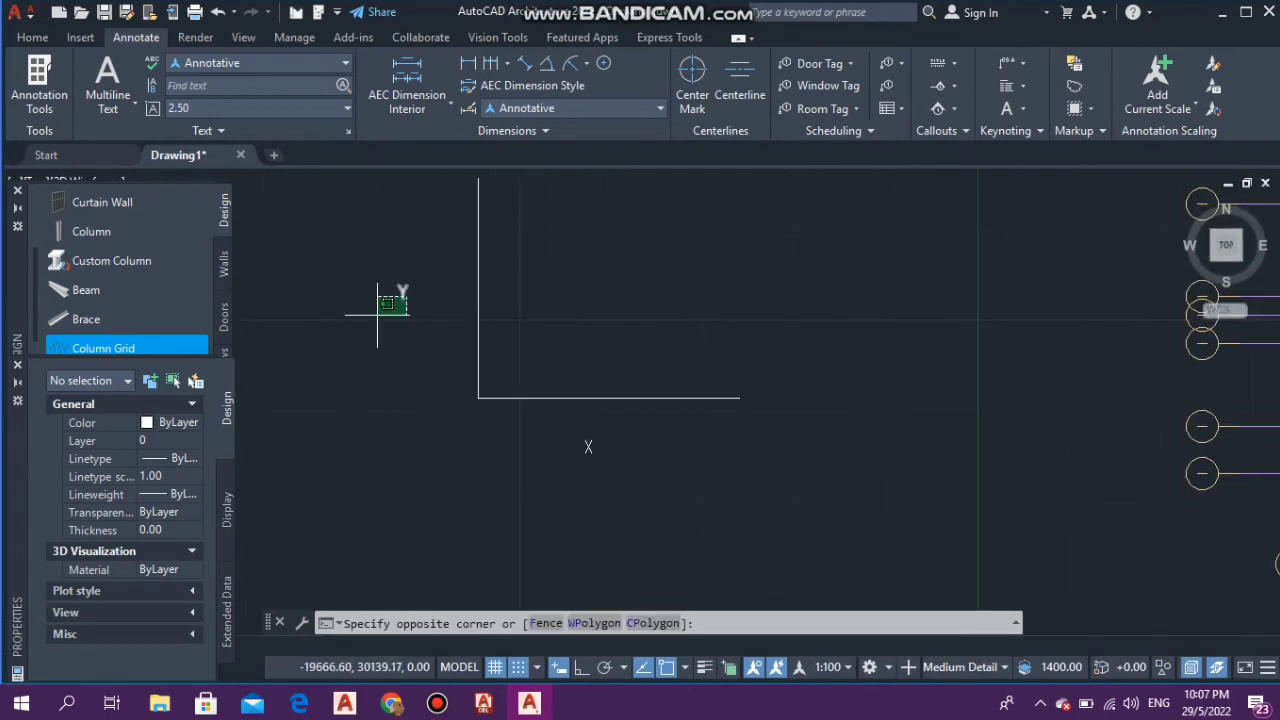
pyautogui.click(378, 312)
pyautogui.write('cop')
pyautogui.click(449, 543)
pyautogui.write('COPY')
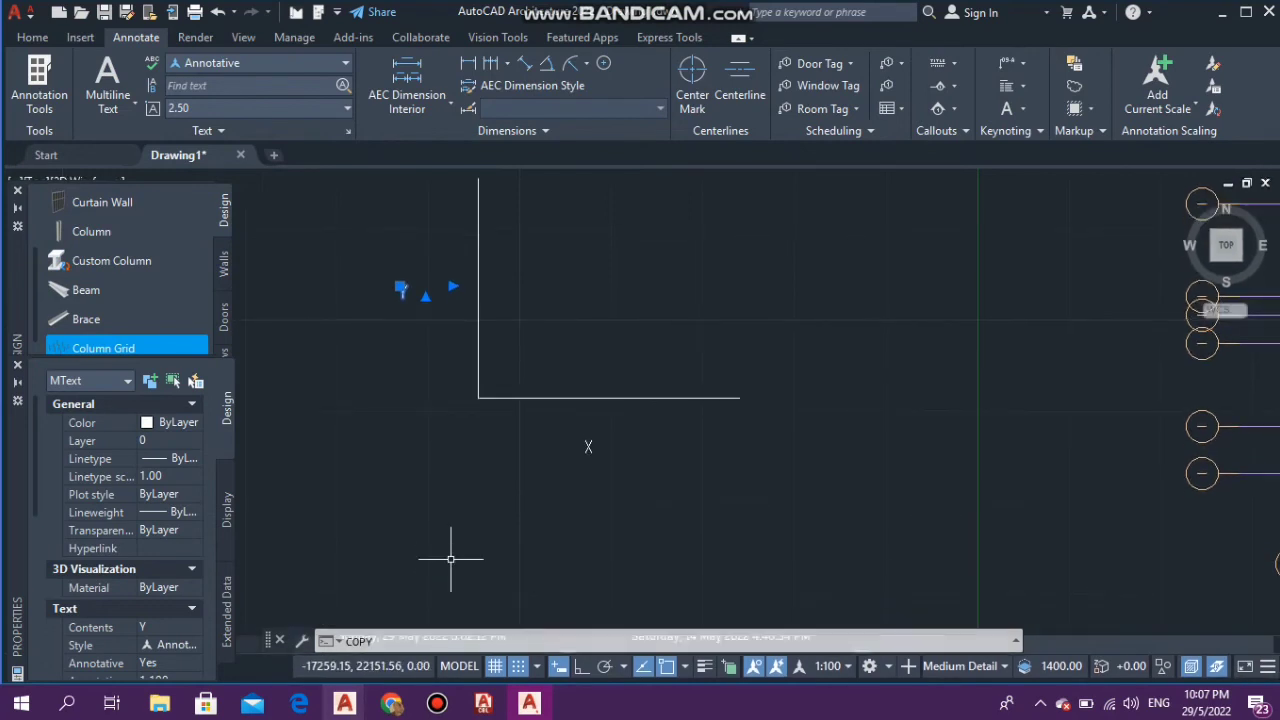
pyautogui.press('Return')
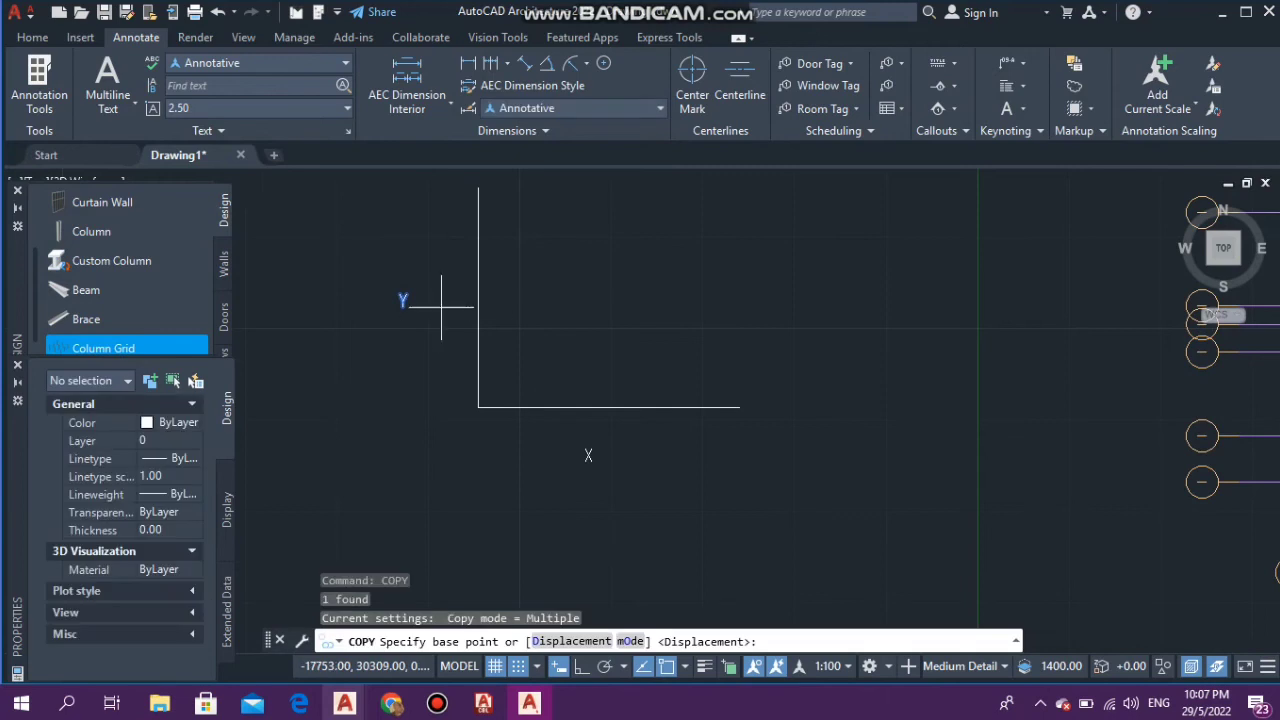
pyautogui.click(403, 297)
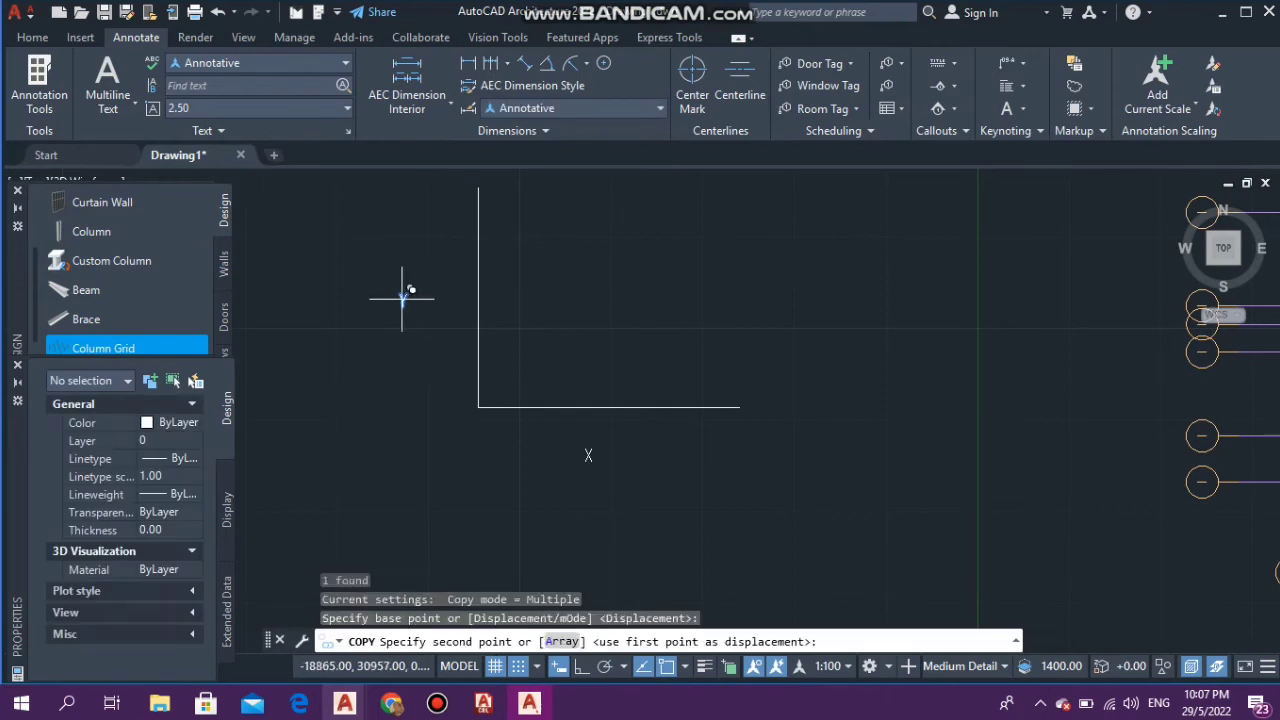
pyautogui.scroll(4, 600, 330)
pyautogui.scroll(2, 616, 316)
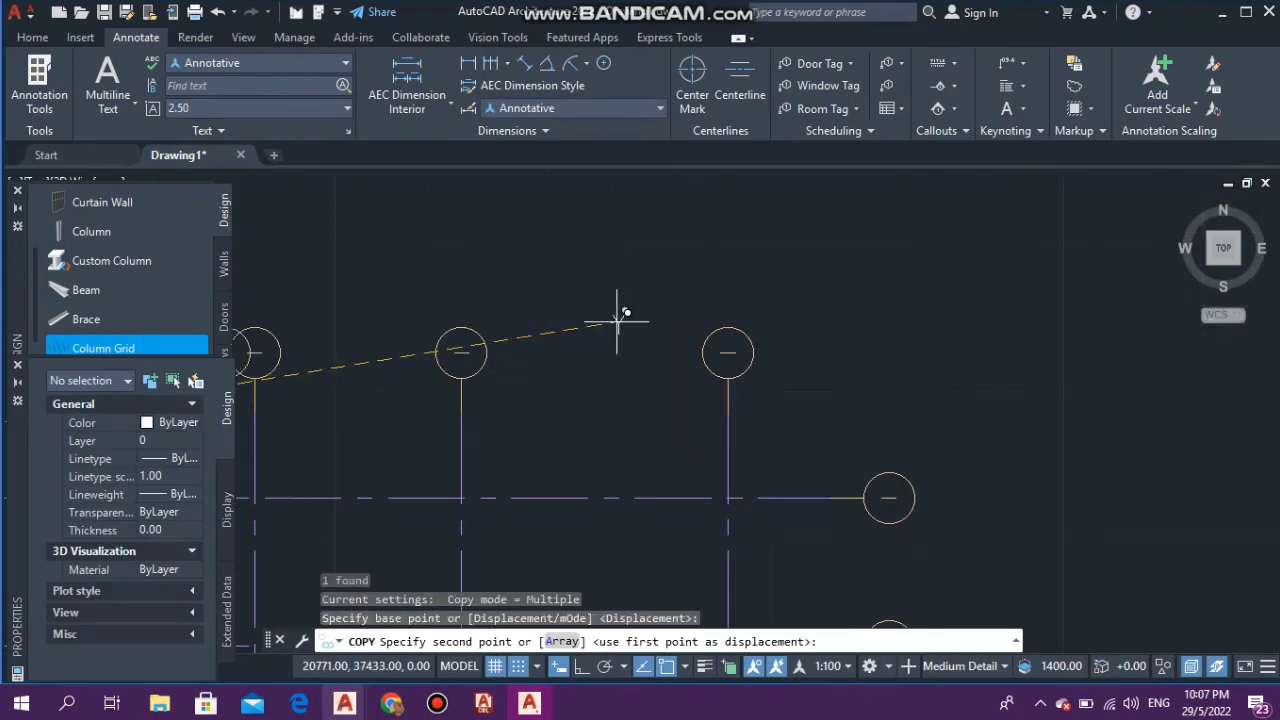
pyautogui.click(729, 288)
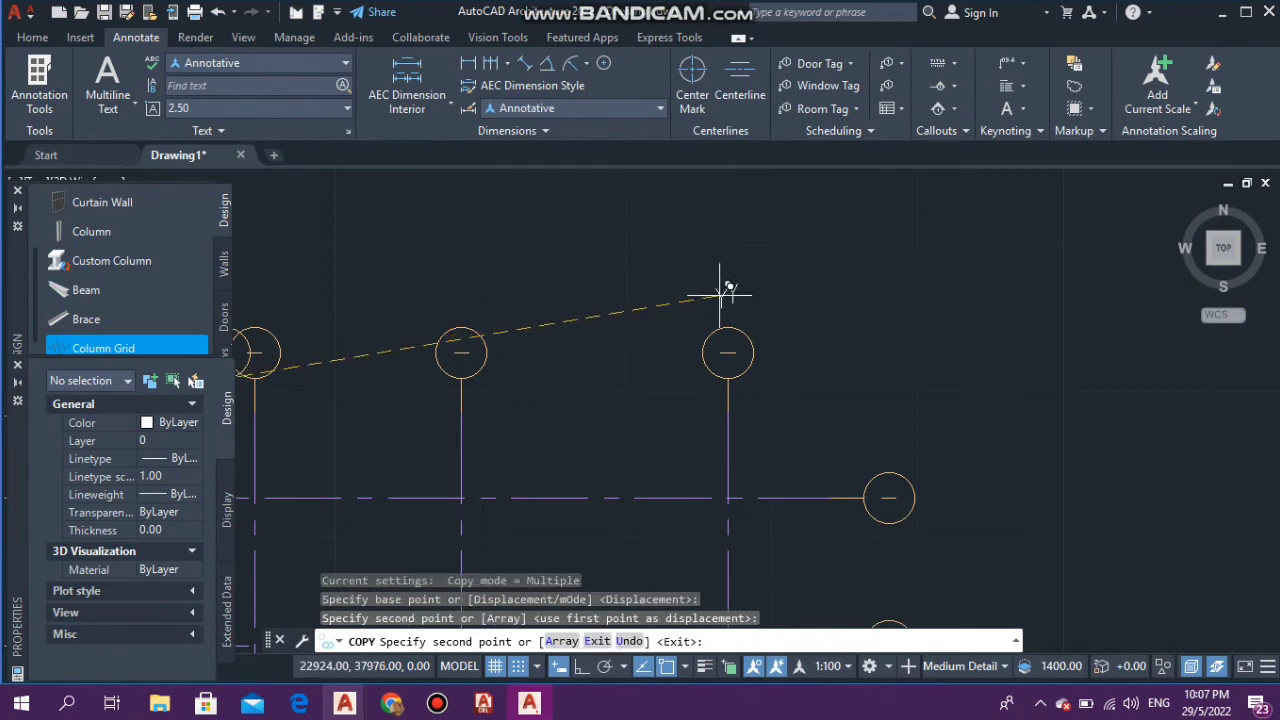
pyautogui.click(463, 297)
# - Place further Y label copies above the two overlapping column bubbles and the leftmost column bubble of the grid's upper edge
pyautogui.scroll(-3, 500, 285)
pyautogui.scroll(1, 432, 305)
pyautogui.scroll(2, 432, 306)
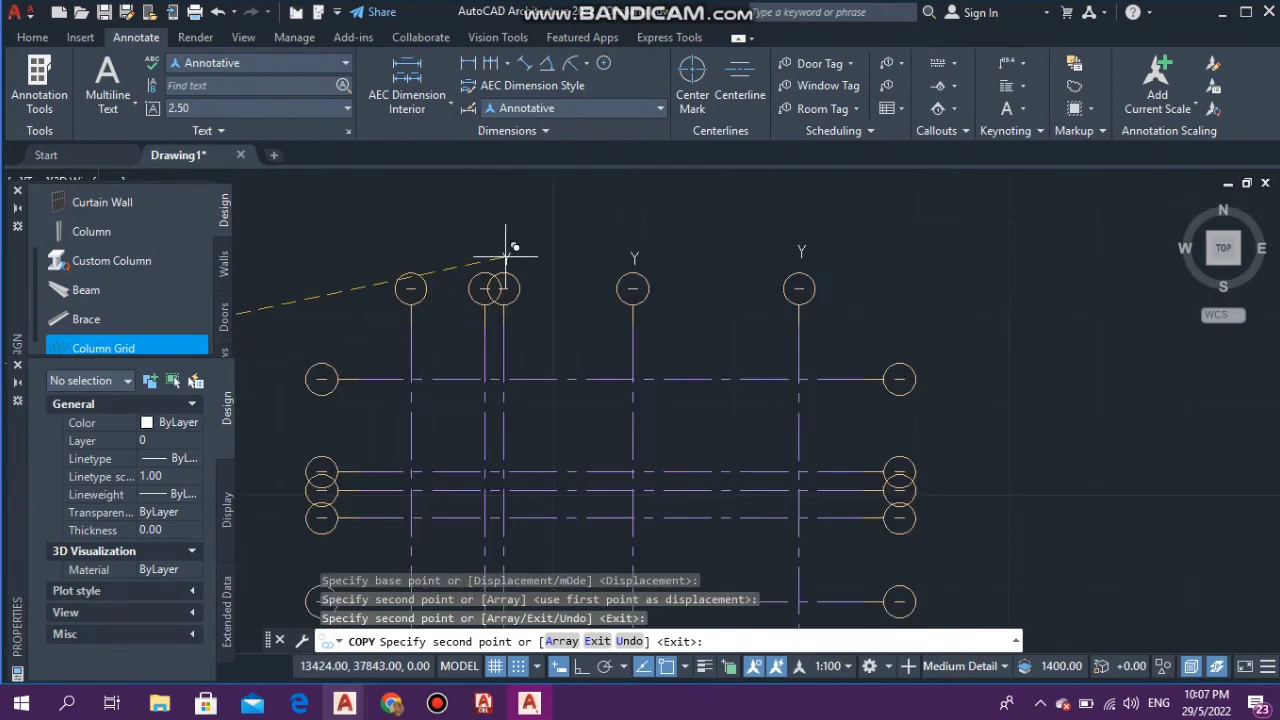
pyautogui.click(487, 253)
pyautogui.click(491, 252)
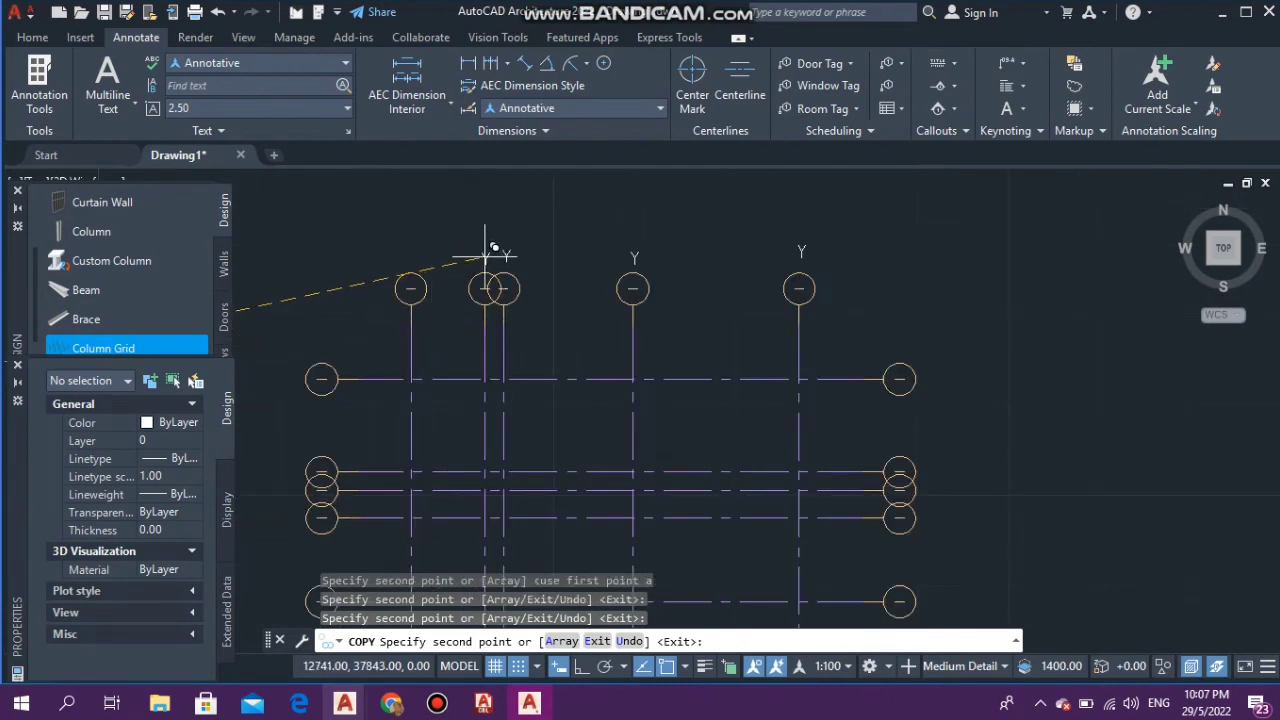
pyautogui.scroll(2, 440, 262)
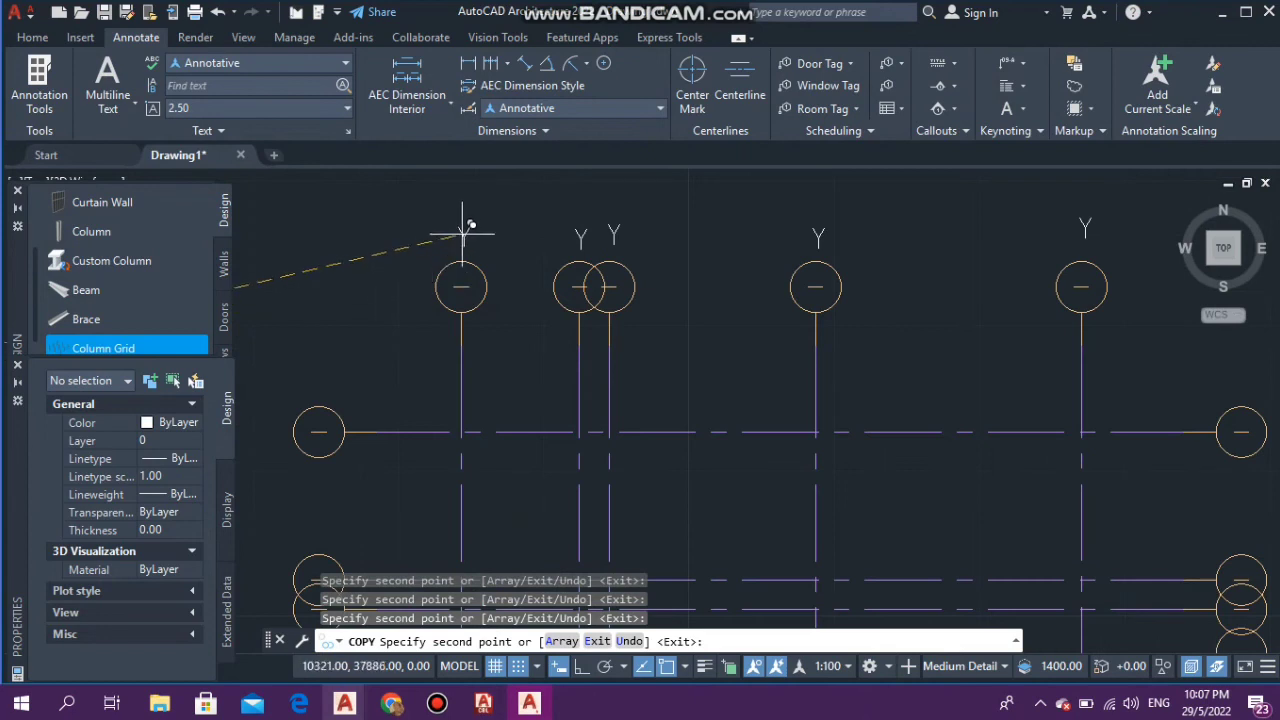
# - Place Y label copies to the left of the three lowest row bubbles on the grid's left side
pyautogui.scroll(-3, 690, 288)
pyautogui.scroll(2, 547, 436)
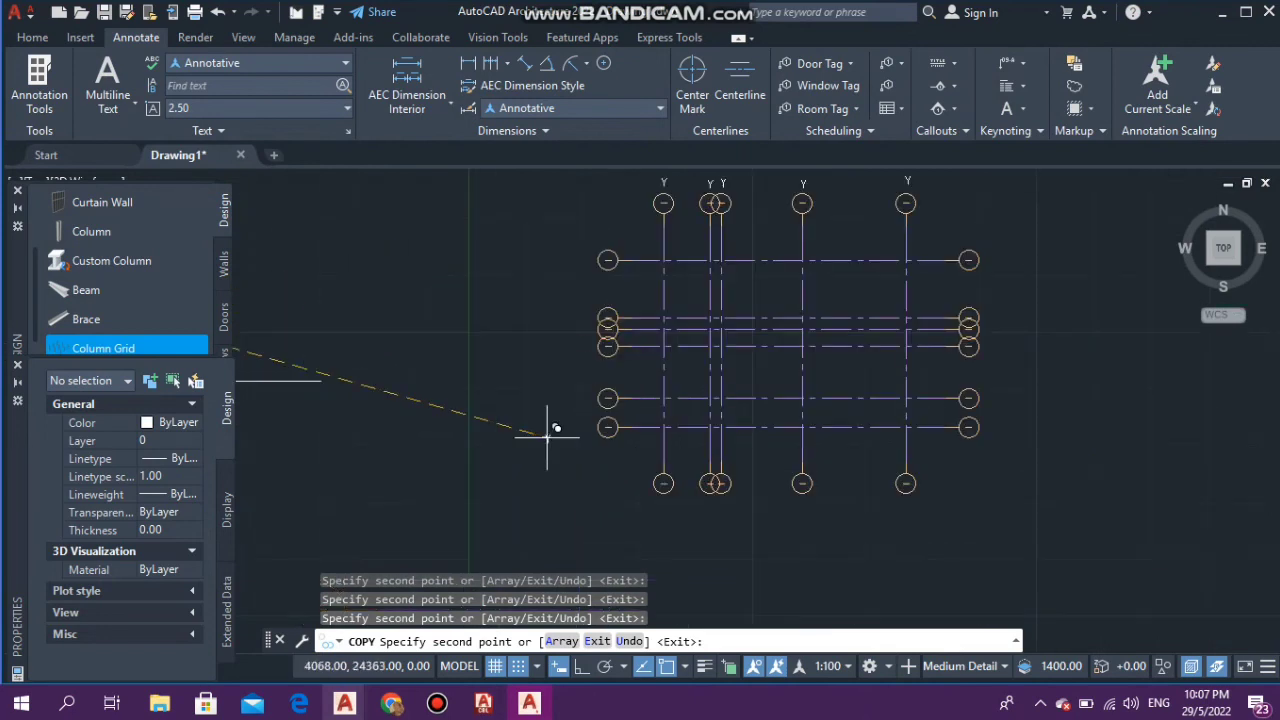
pyautogui.scroll(2, 547, 436)
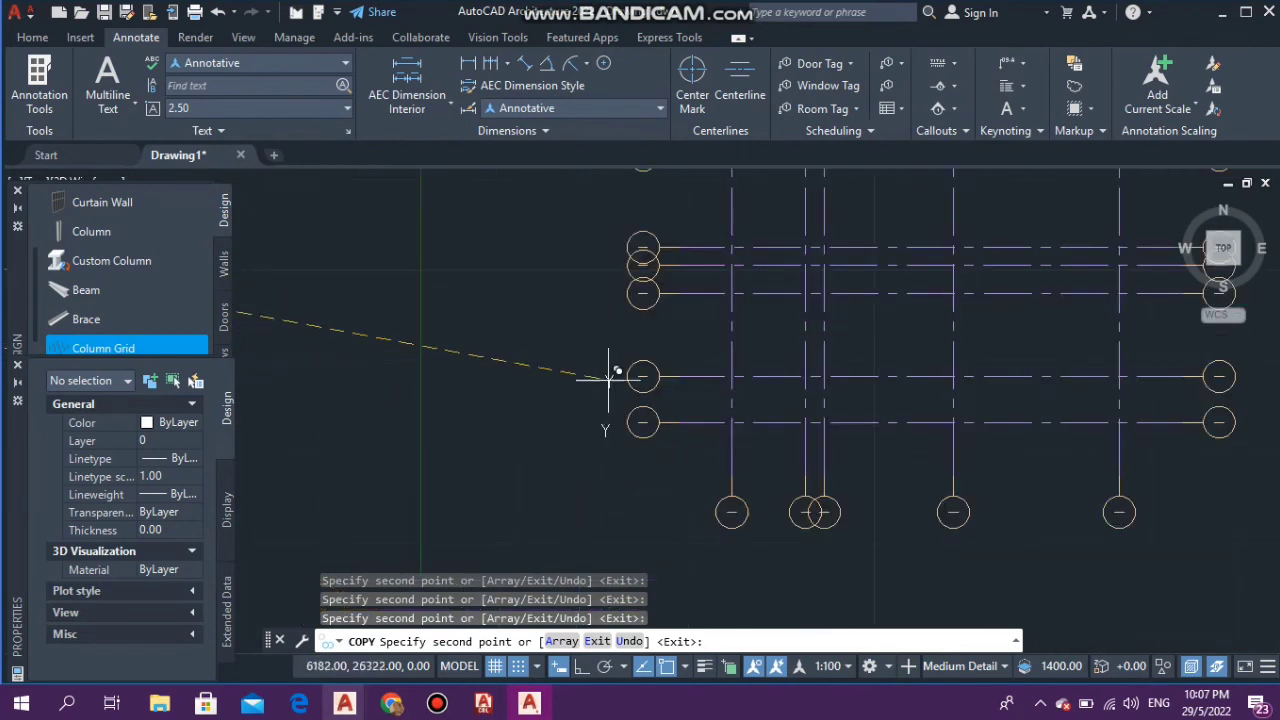
pyautogui.click(609, 377)
pyautogui.click(620, 297)
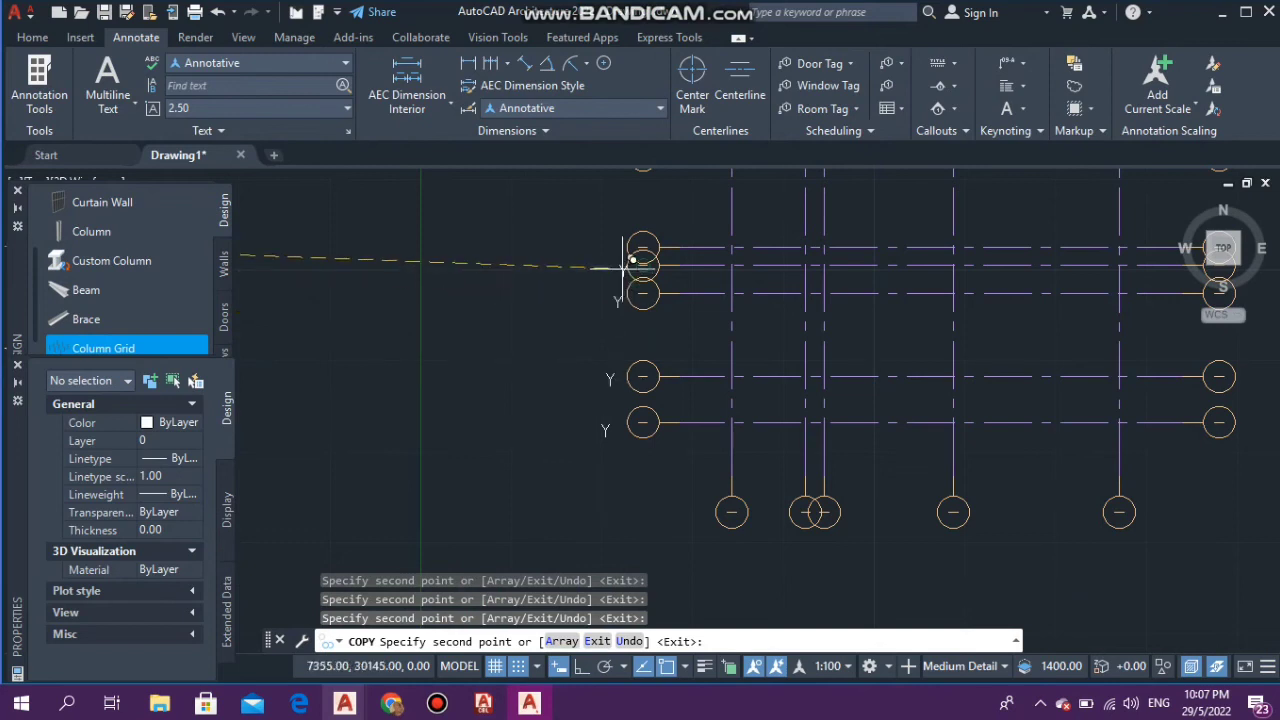
# - Place Y label copies beside the three remaining upper row bubbles on the grid's left side and end the Copy command
pyautogui.scroll(4, 623, 263)
pyautogui.scroll(-2, 655, 225)
pyautogui.scroll(5, 657, 215)
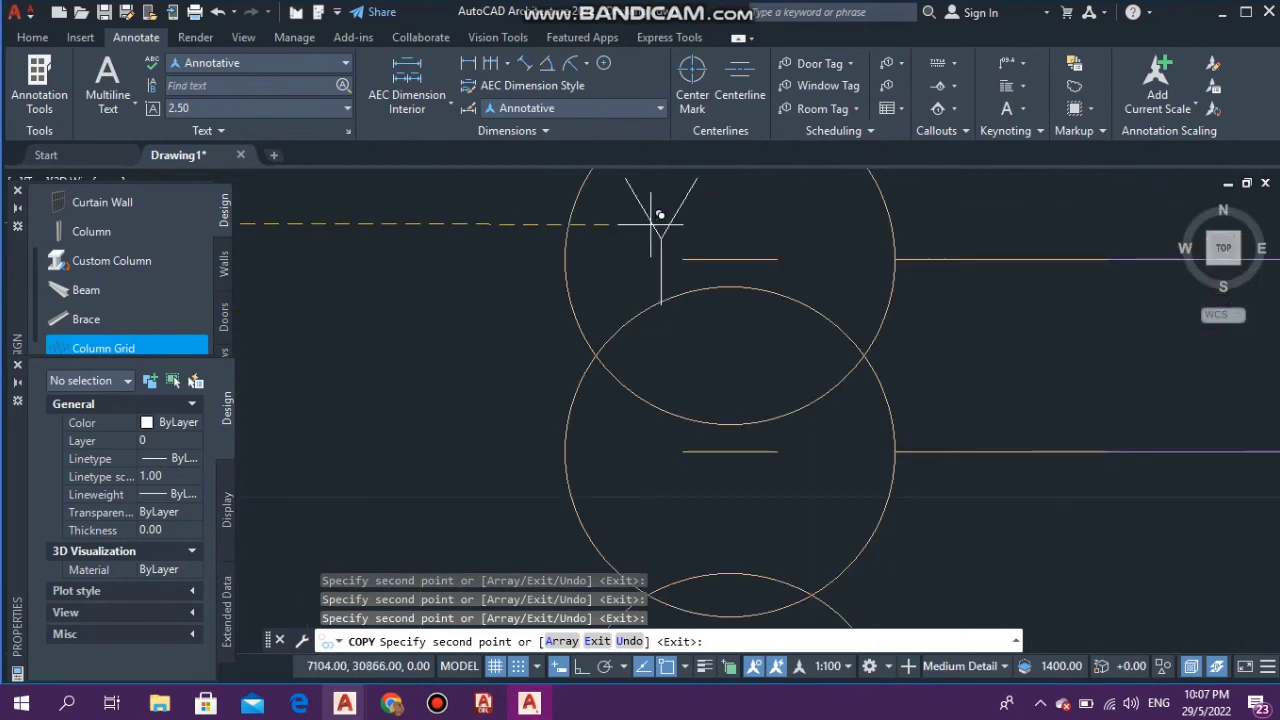
pyautogui.scroll(-3, 640, 300)
pyautogui.scroll(3, 594, 340)
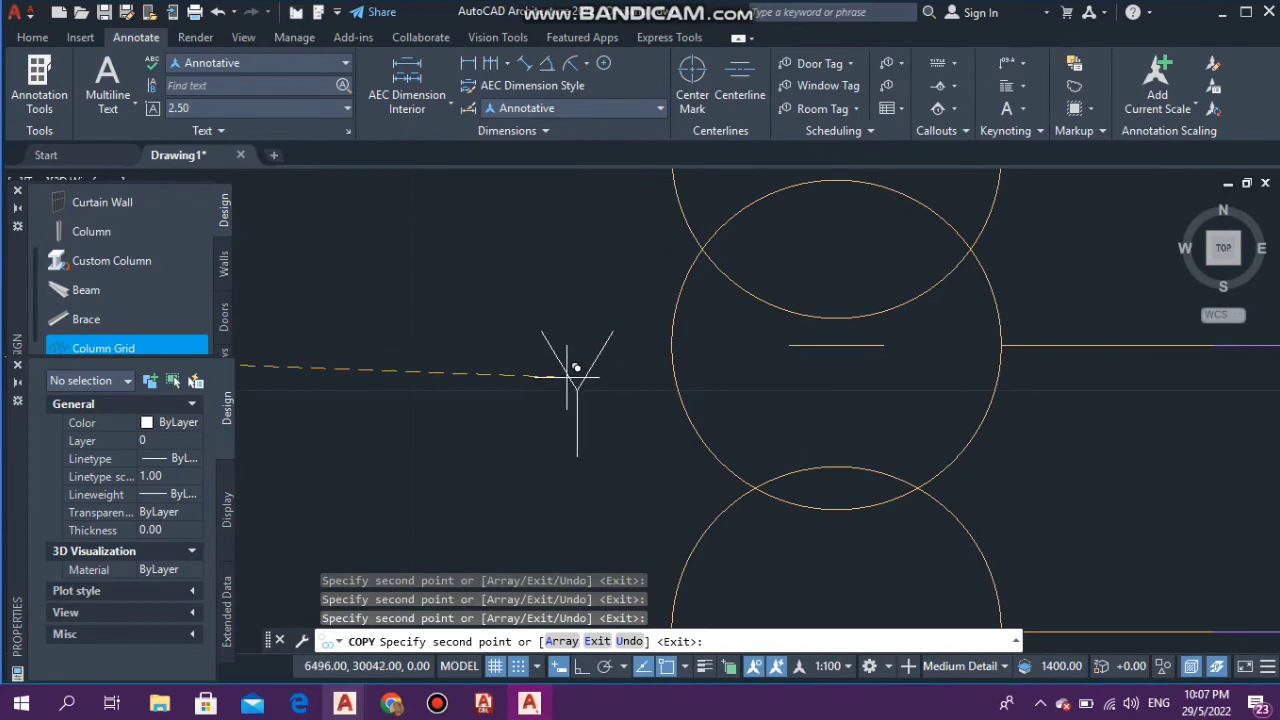
pyautogui.click(571, 368)
pyautogui.scroll(-2, 570, 430)
pyautogui.click(601, 214)
pyautogui.scroll(-3, 575, 280)
pyautogui.click(580, 218)
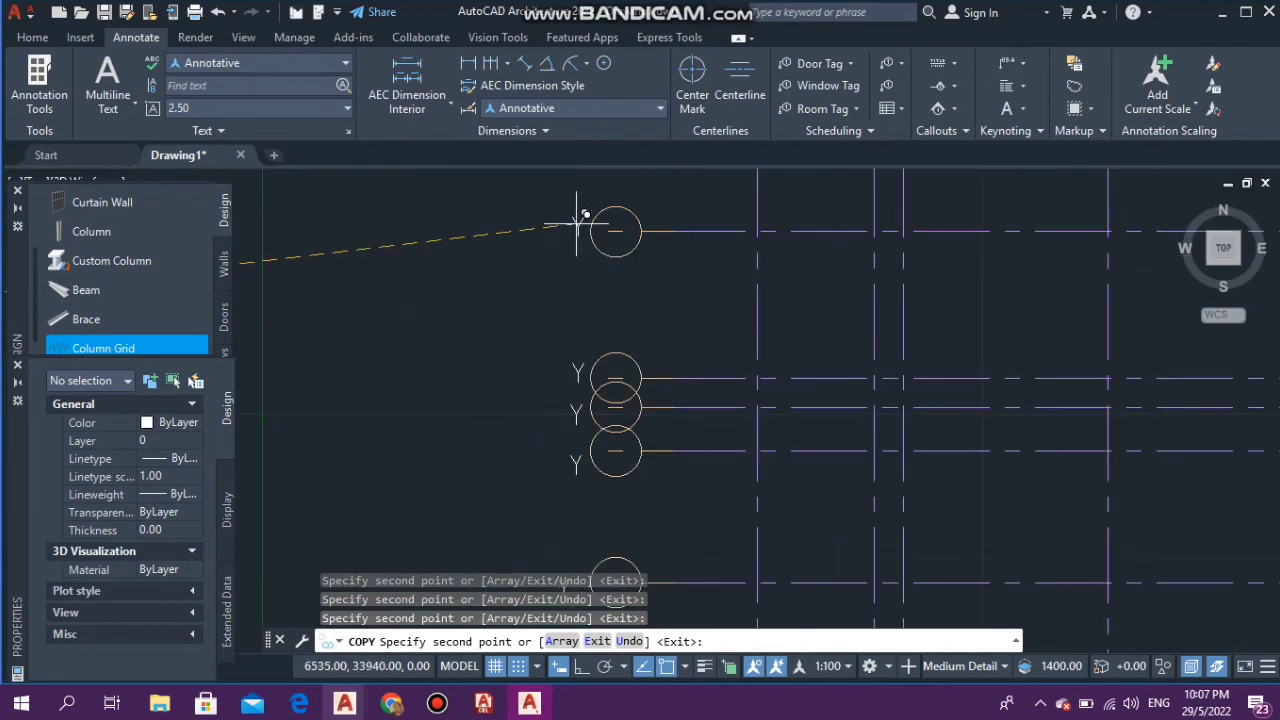
pyautogui.scroll(-3, 568, 400)
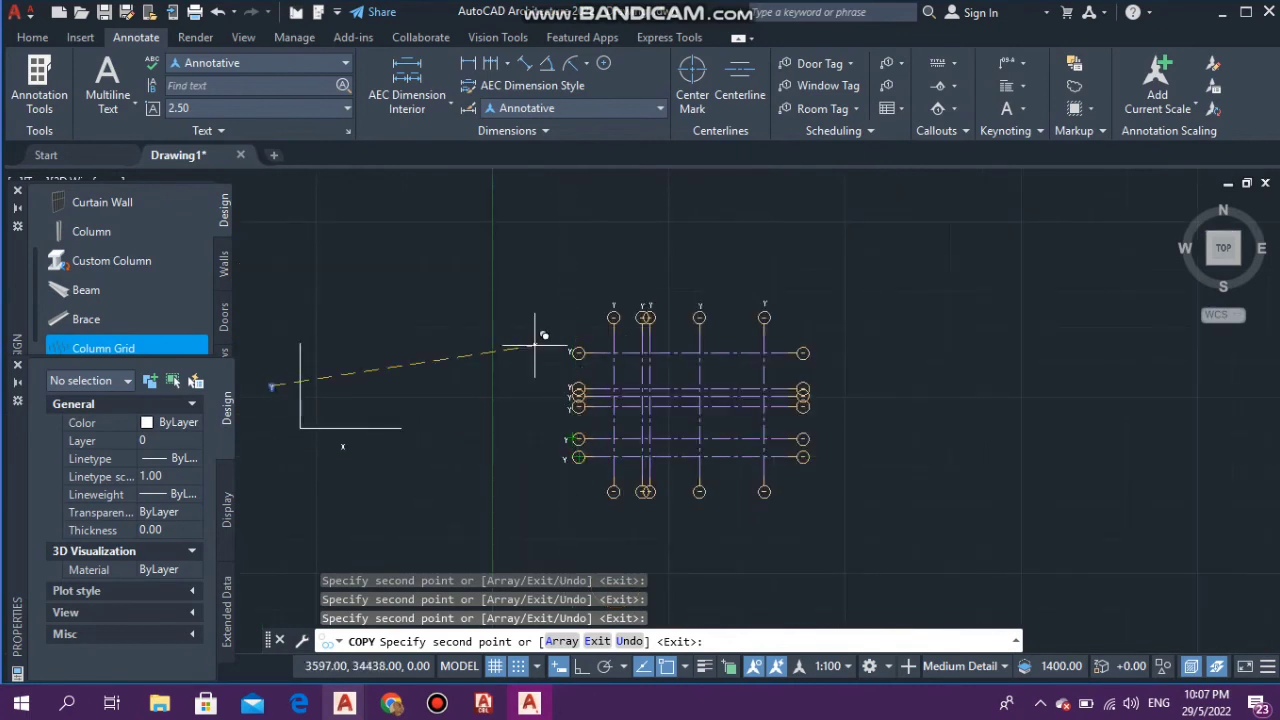
pyautogui.press('Escape')
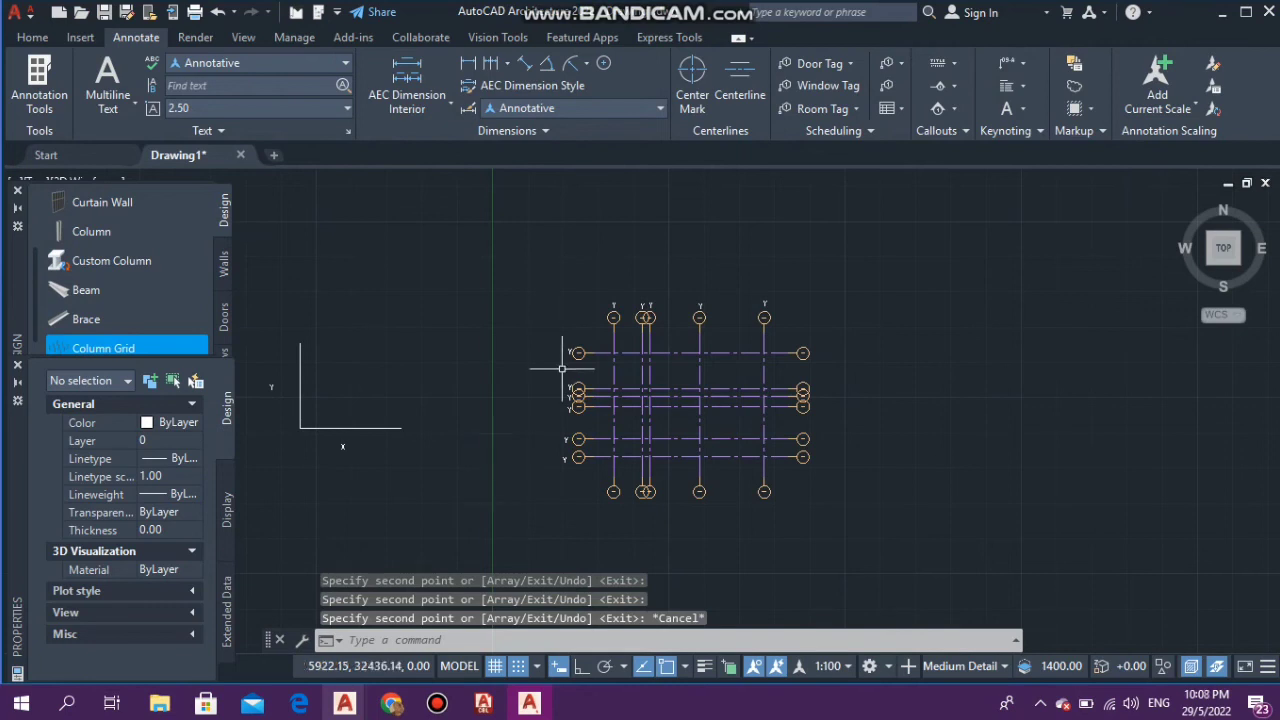
# - Change the Y label above the leftmost column bubble to "1" with TEDIT
pyautogui.write('te')
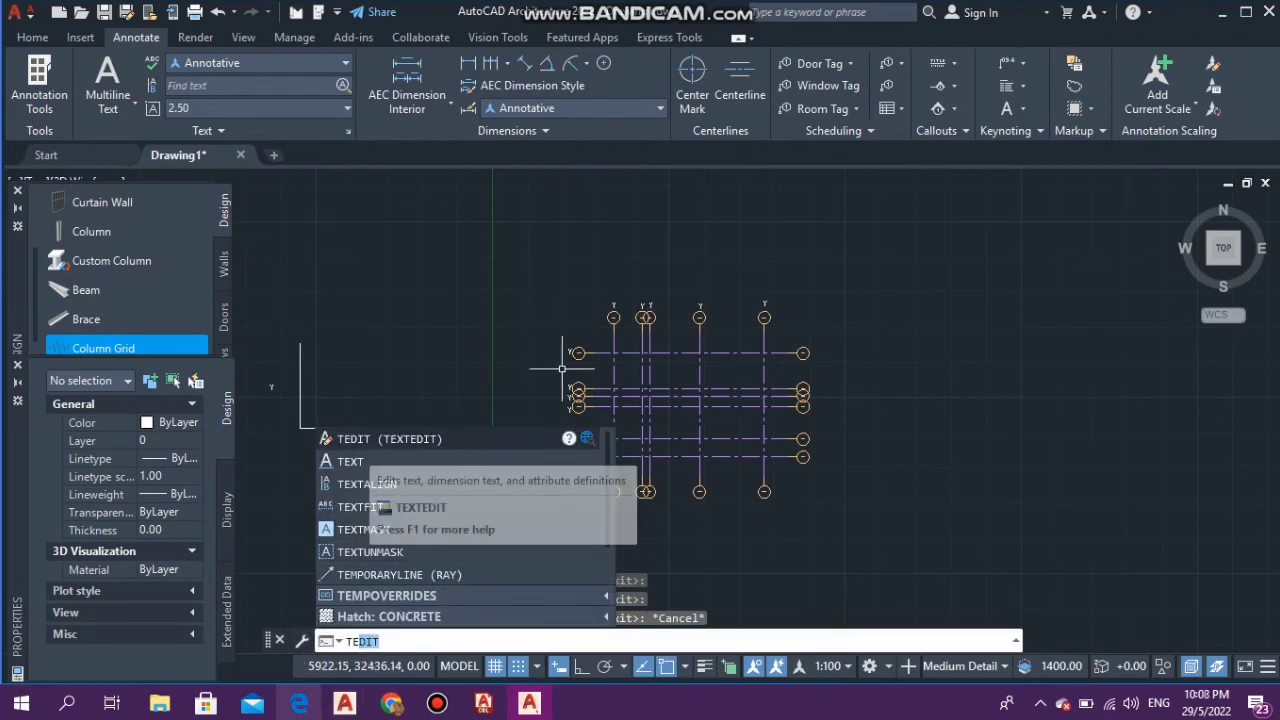
pyautogui.press('Return')
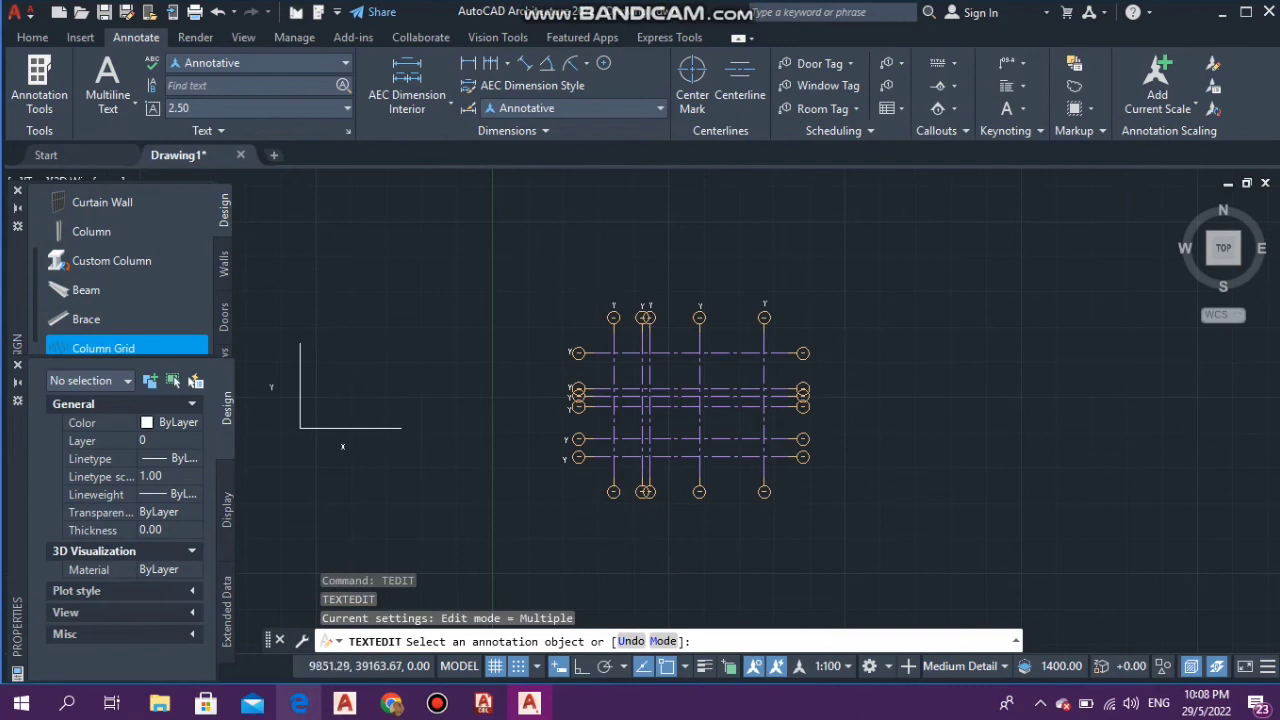
pyautogui.scroll(6, 608, 285)
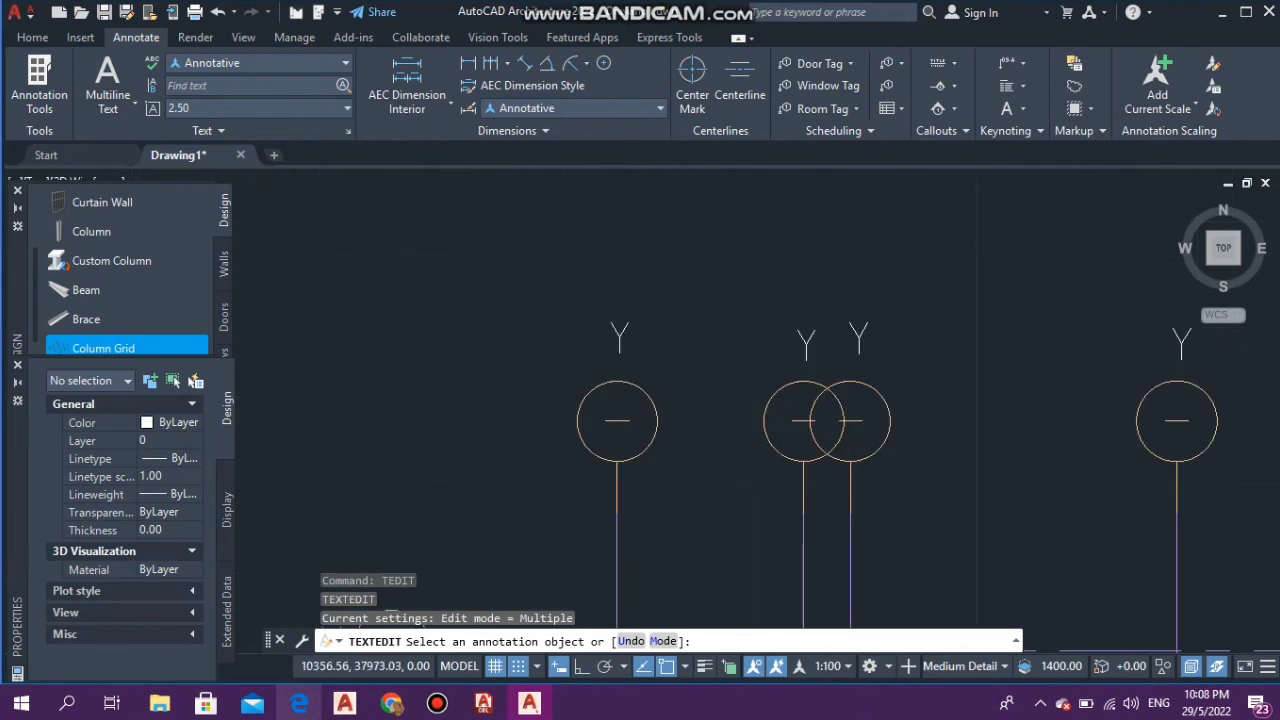
pyautogui.click(619, 336)
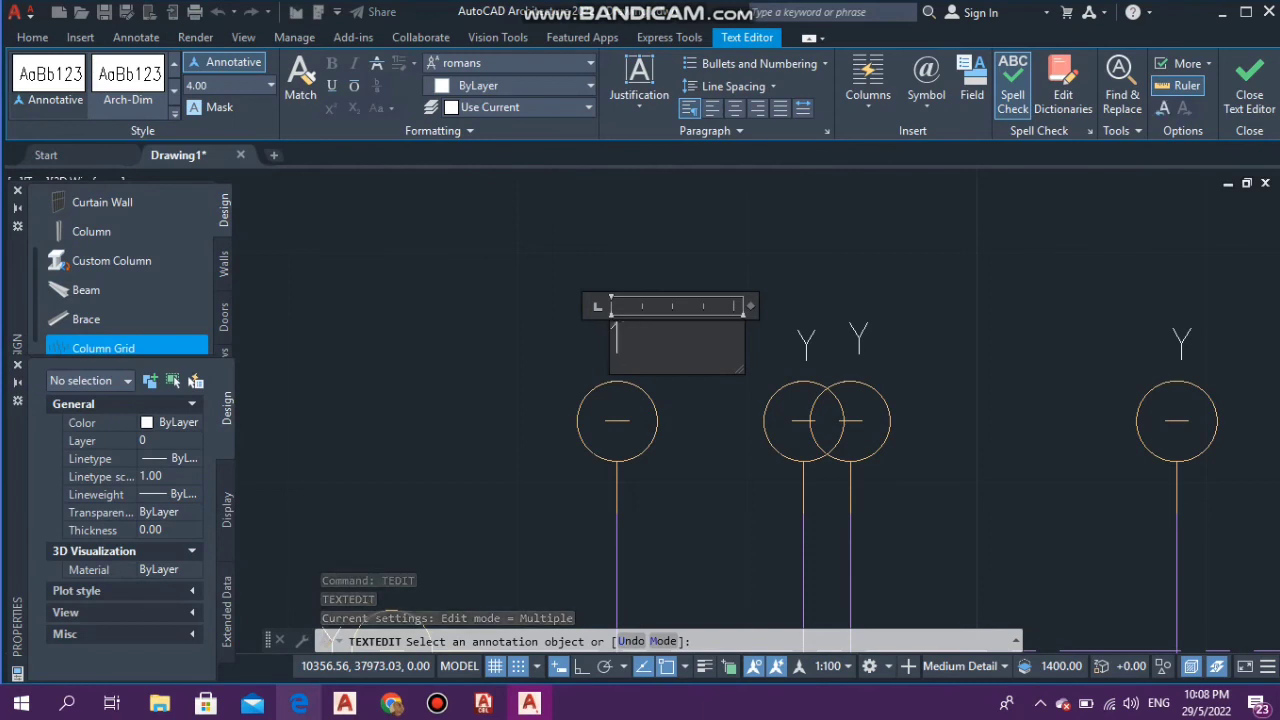
pyautogui.write('1')
pyautogui.hotkey('ctrl', 'Return')
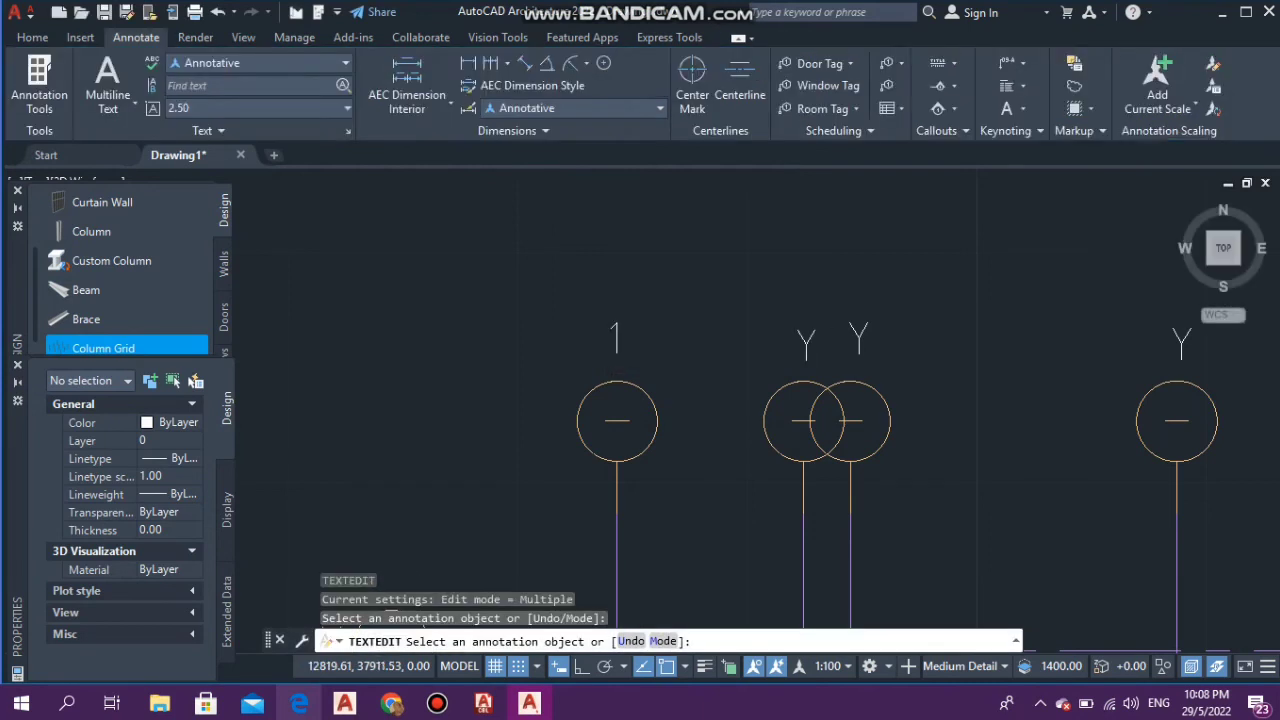
# - Change the Y labels above the two overlapping column bubbles to "2" and "3", from left to right
pyautogui.click(806, 346)
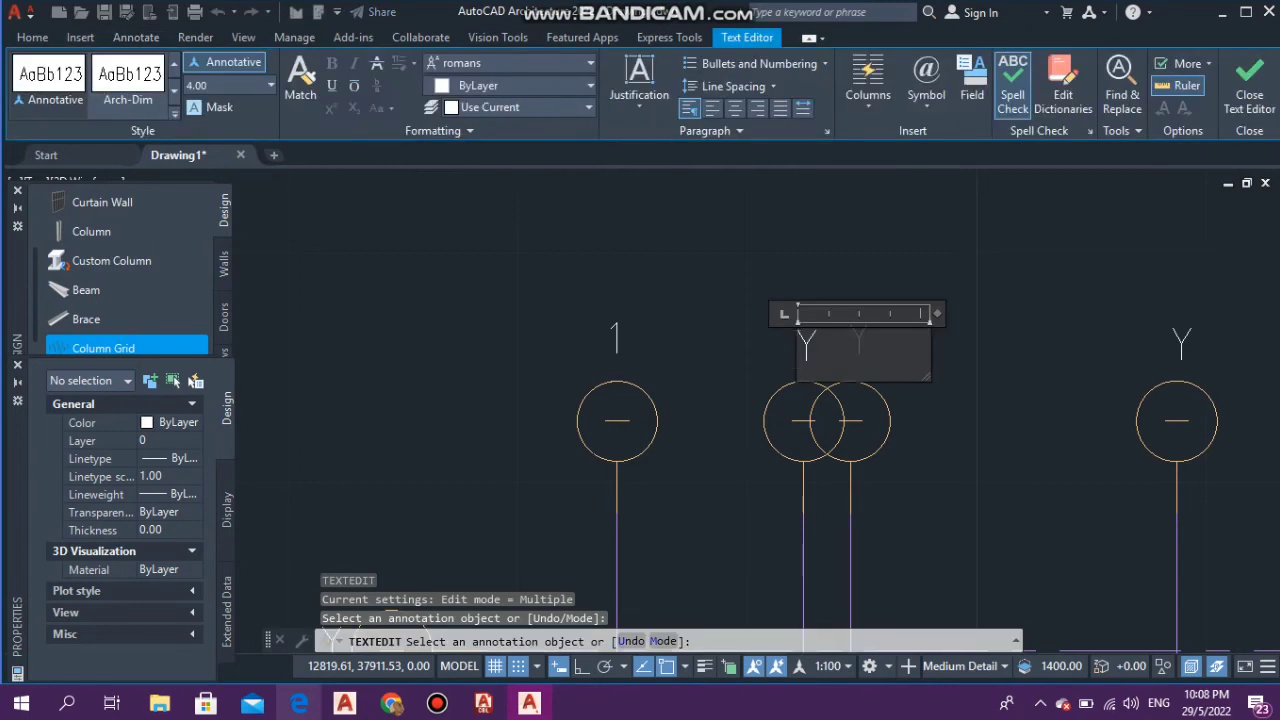
pyautogui.press('BackSpace')
pyautogui.write('2')
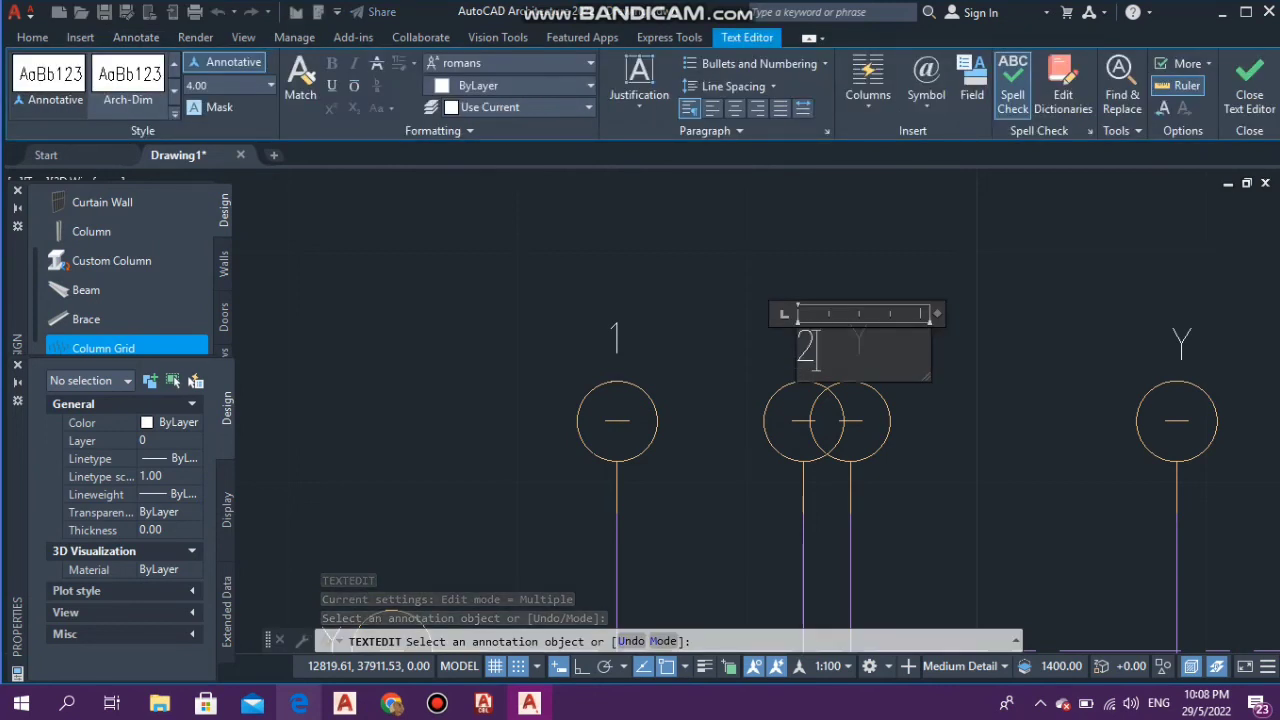
pyautogui.hotkey('ctrl', 'Return')
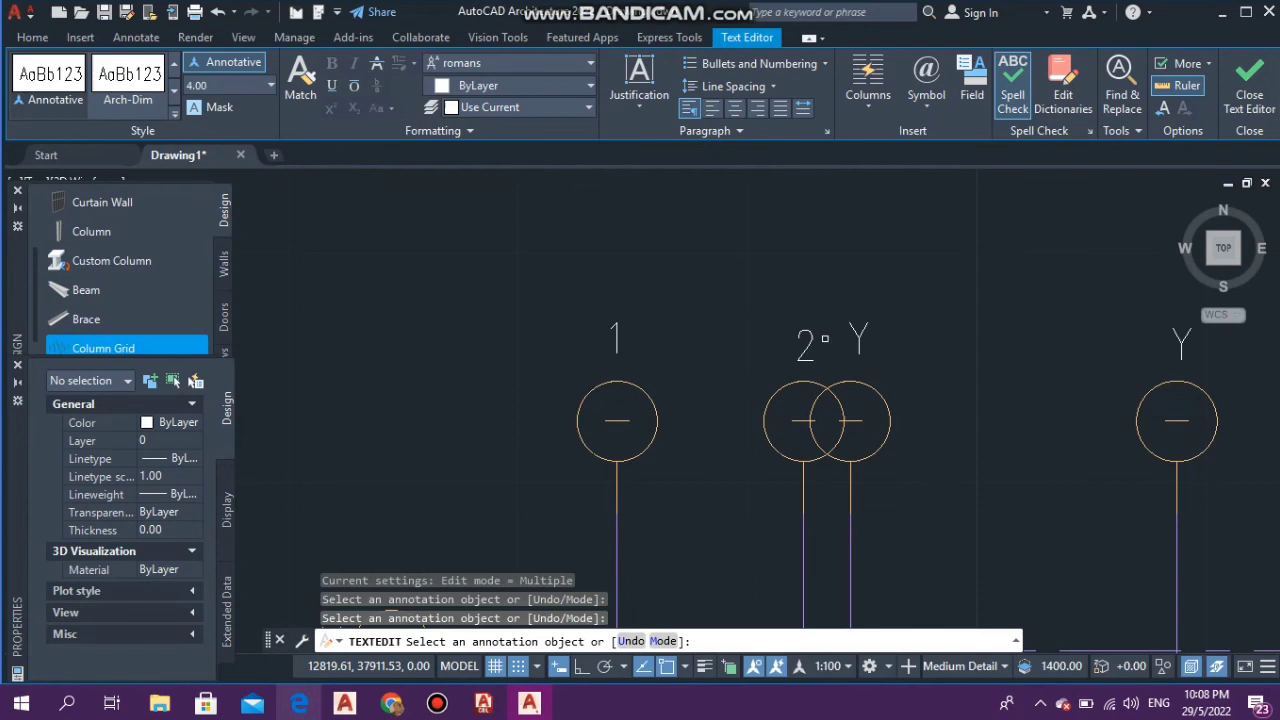
pyautogui.click(858, 340)
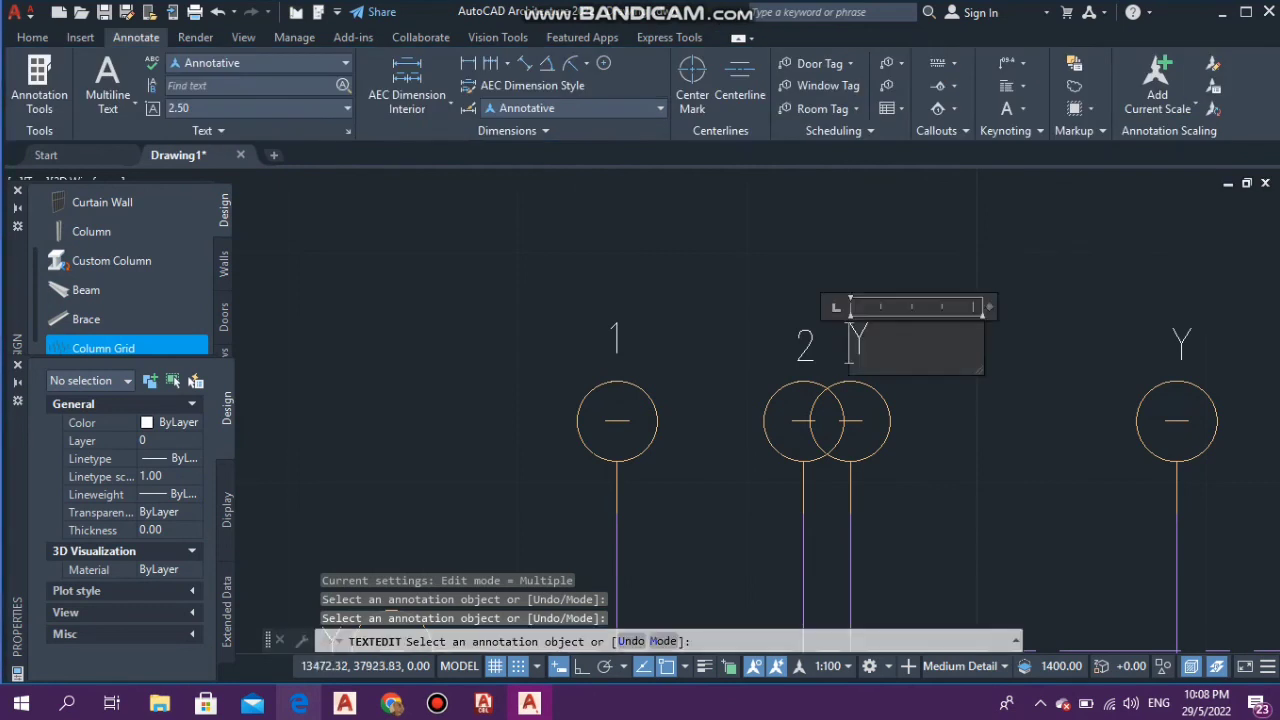
pyautogui.write('3')
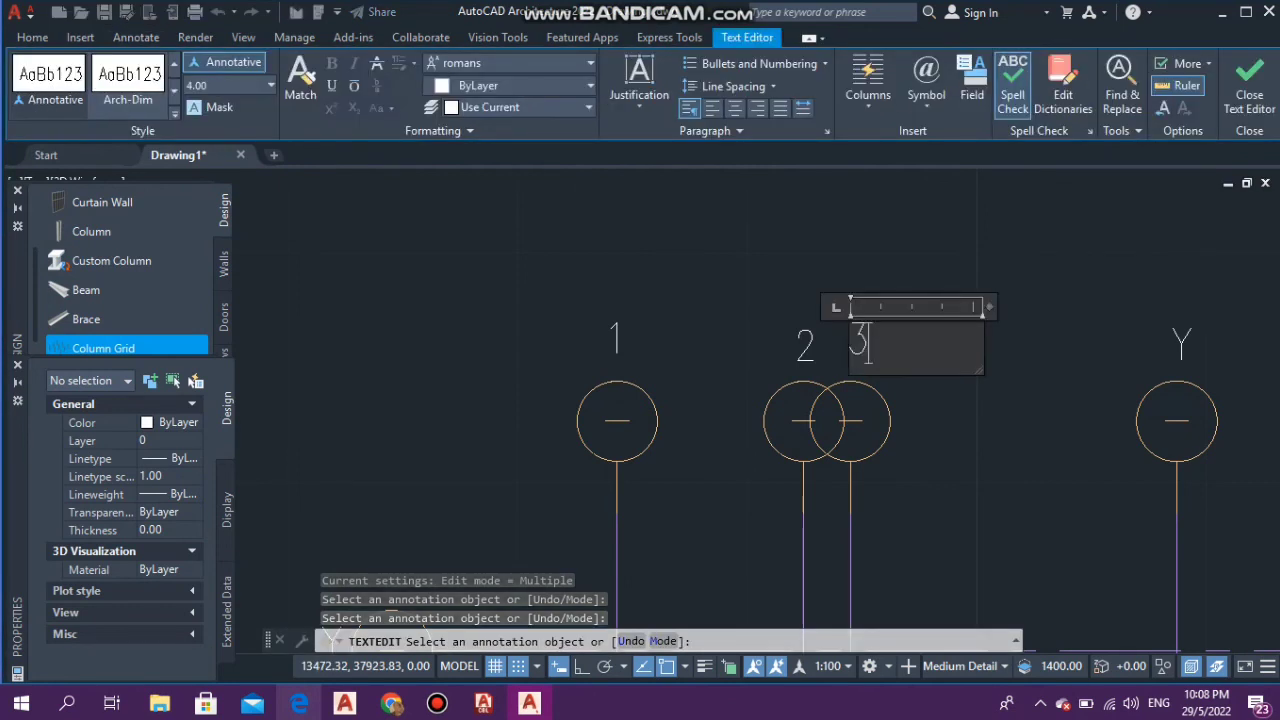
pyautogui.click(792, 416)
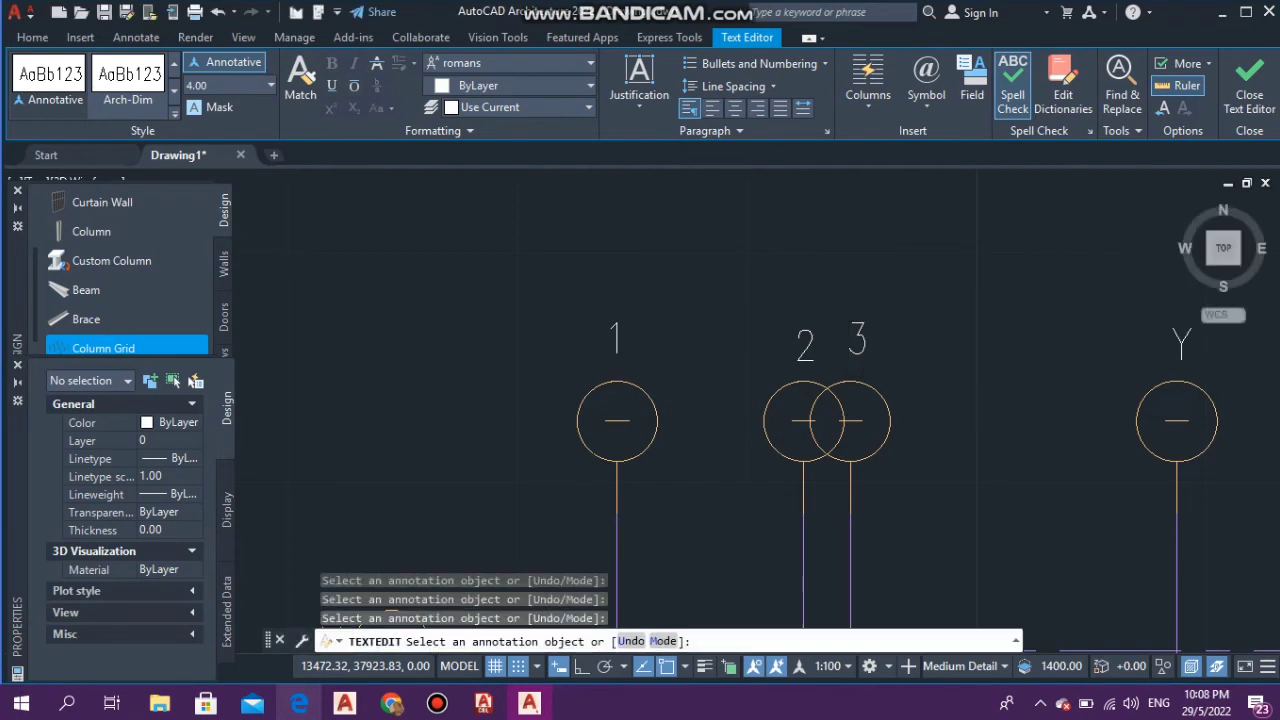
# - Change the Y labels above the two remaining column bubbles to "4" and "5", from left to right
pyautogui.scroll(-6, 792, 416)
pyautogui.scroll(4, 900, 412)
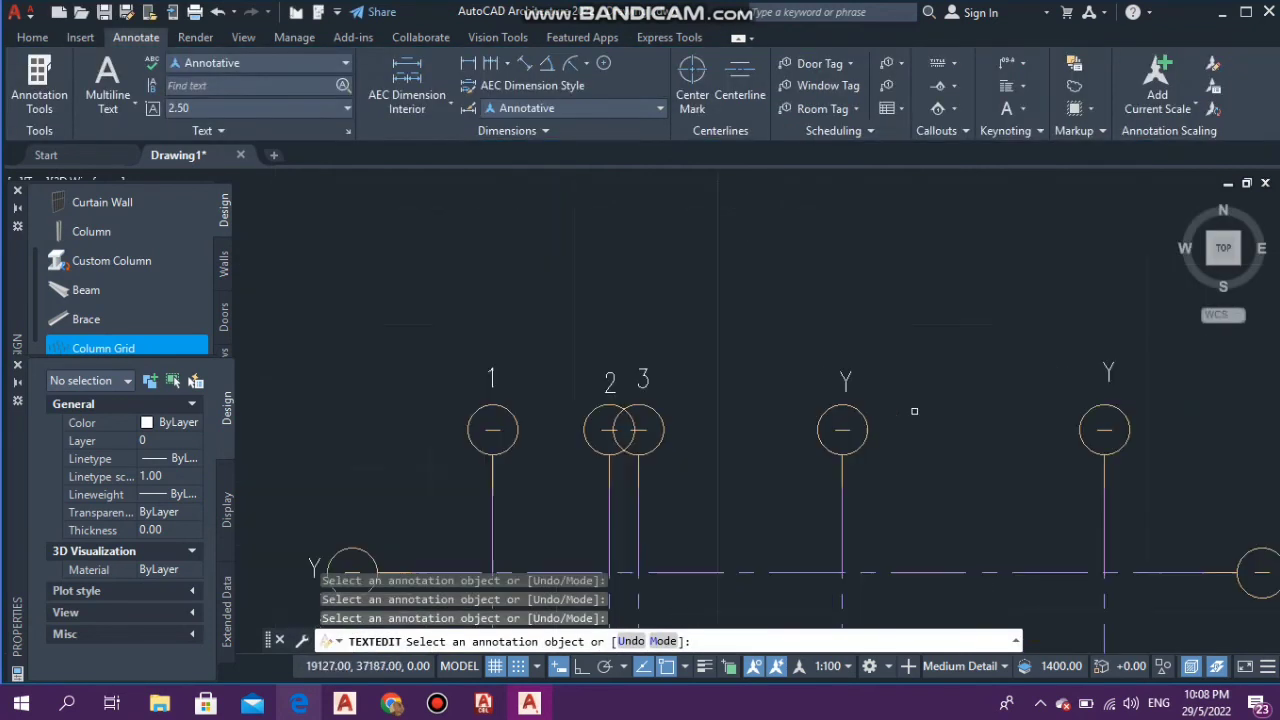
pyautogui.click(843, 382)
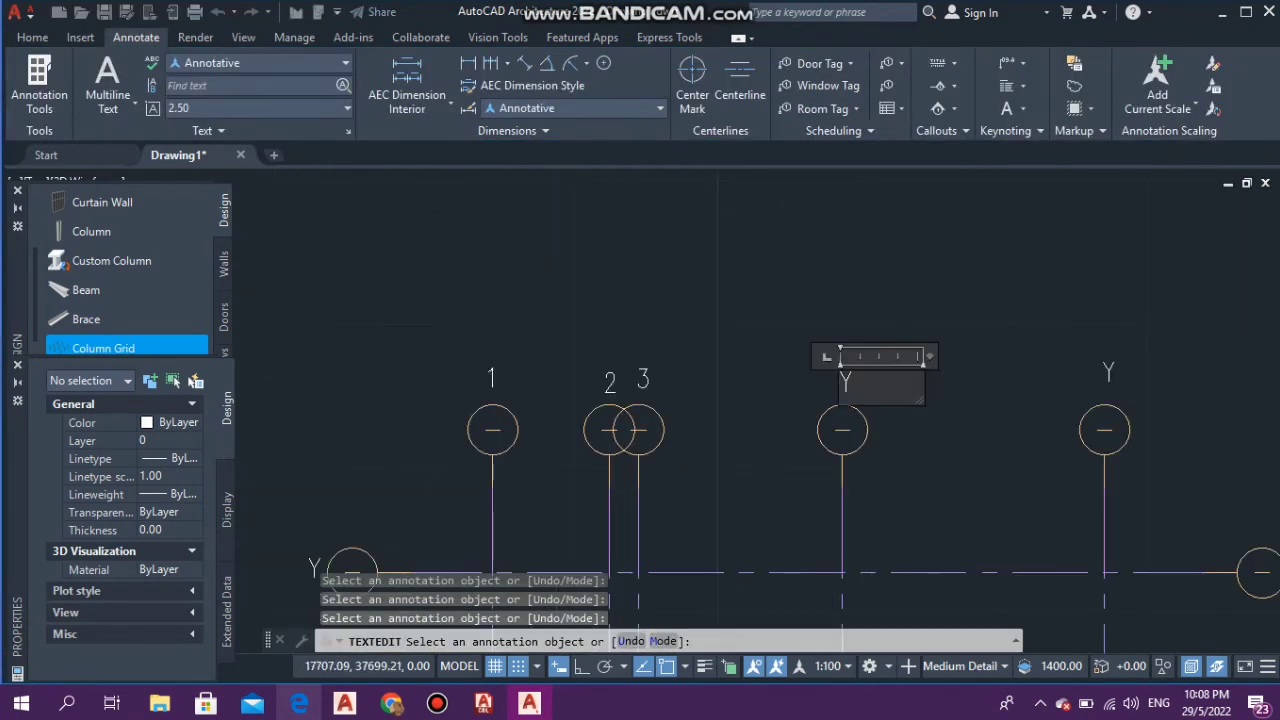
pyautogui.write('4')
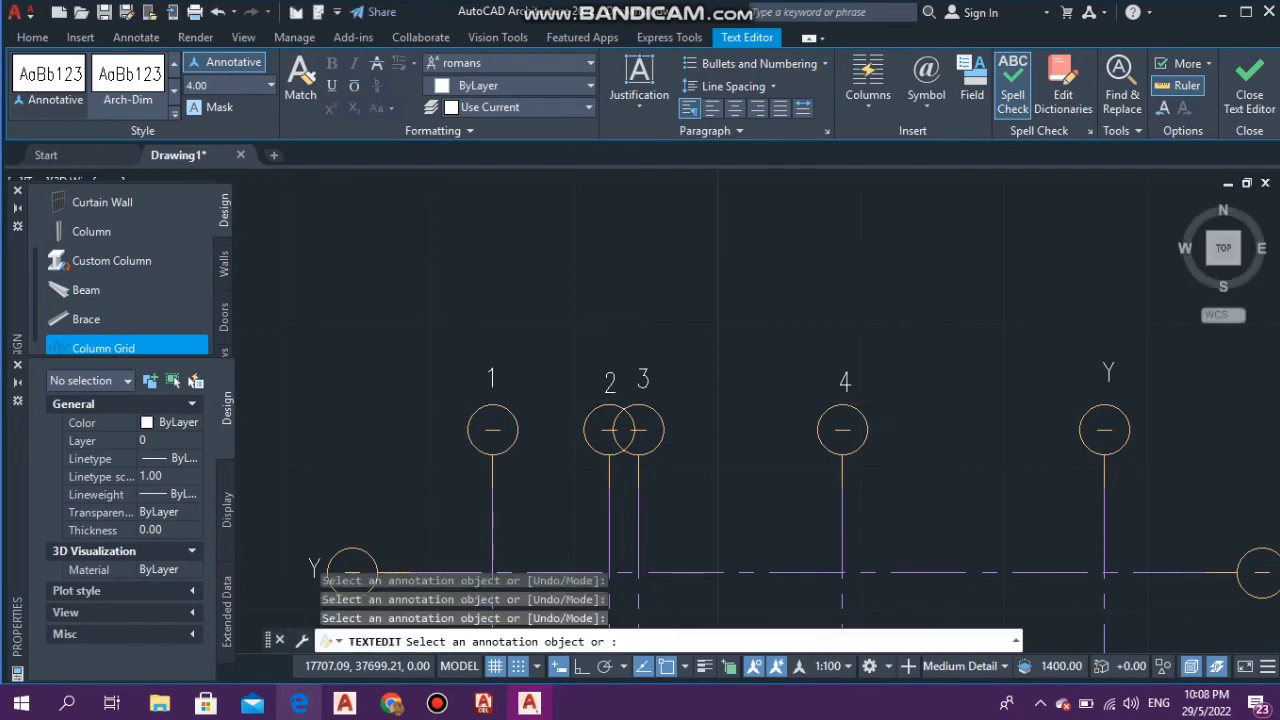
pyautogui.click(1108, 371)
pyautogui.click(1108, 372)
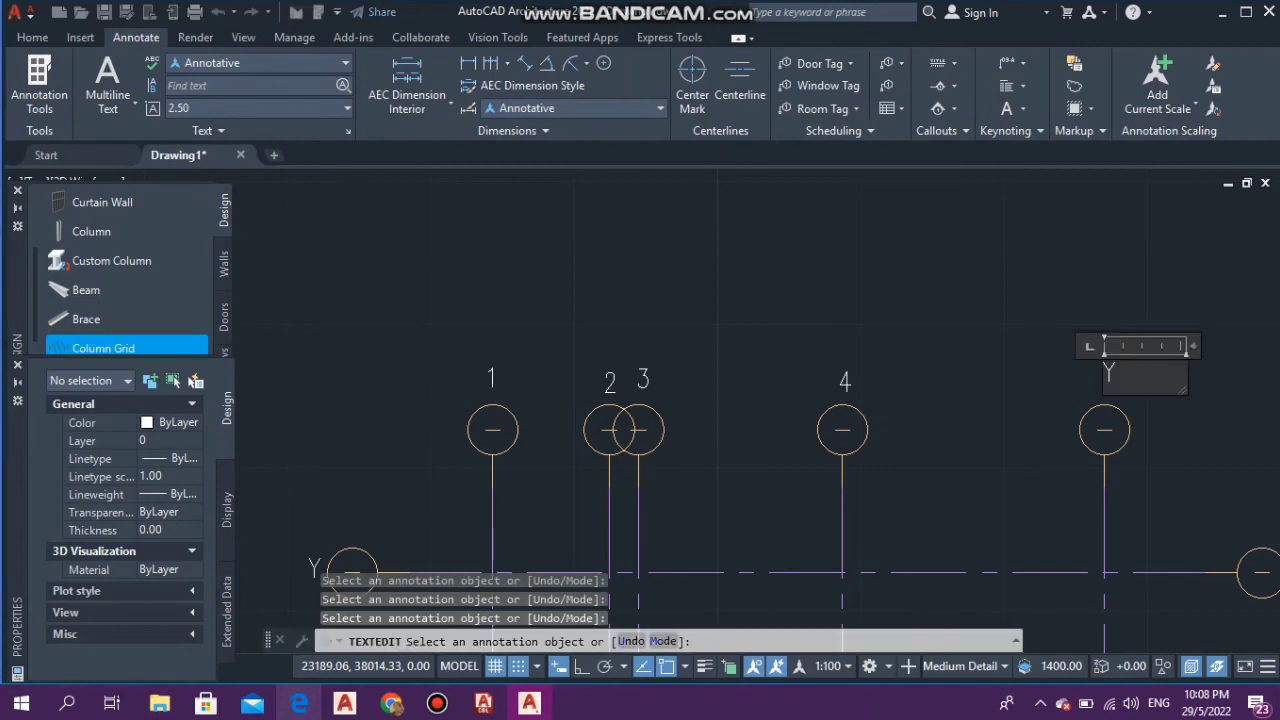
pyautogui.write('5')
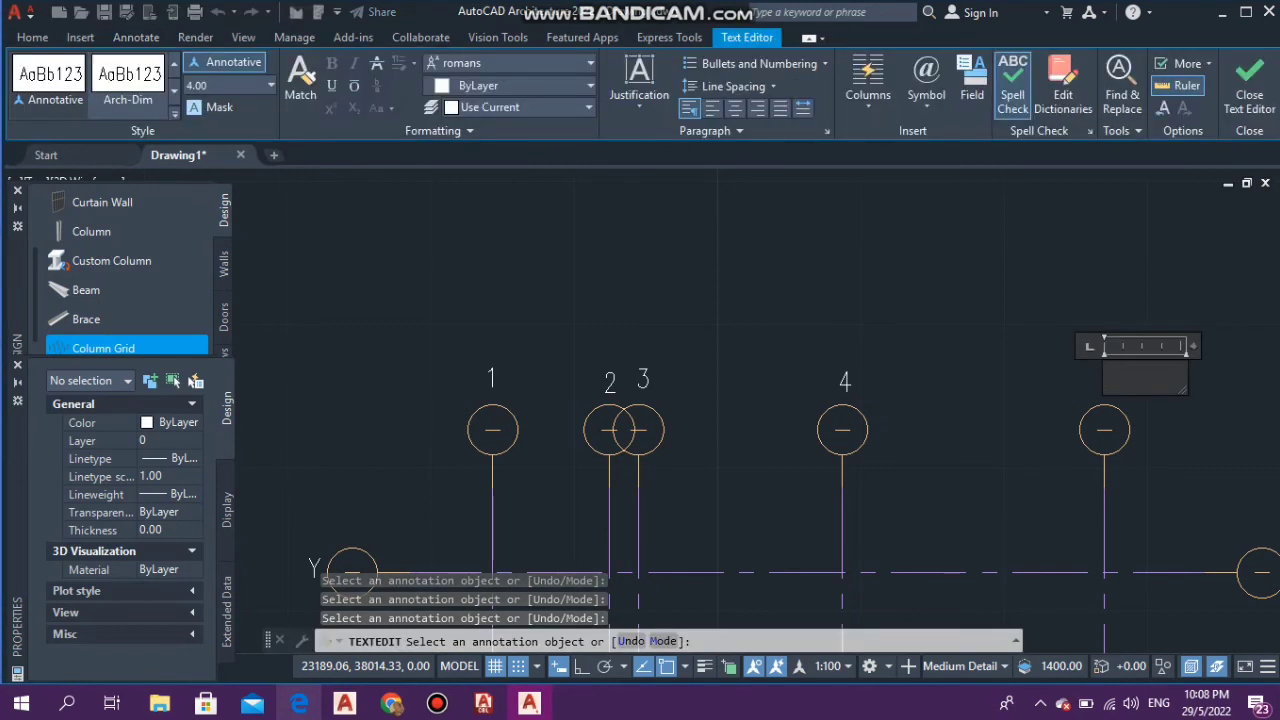
pyautogui.click(940, 308)
pyautogui.scroll(-3, 908, 306)
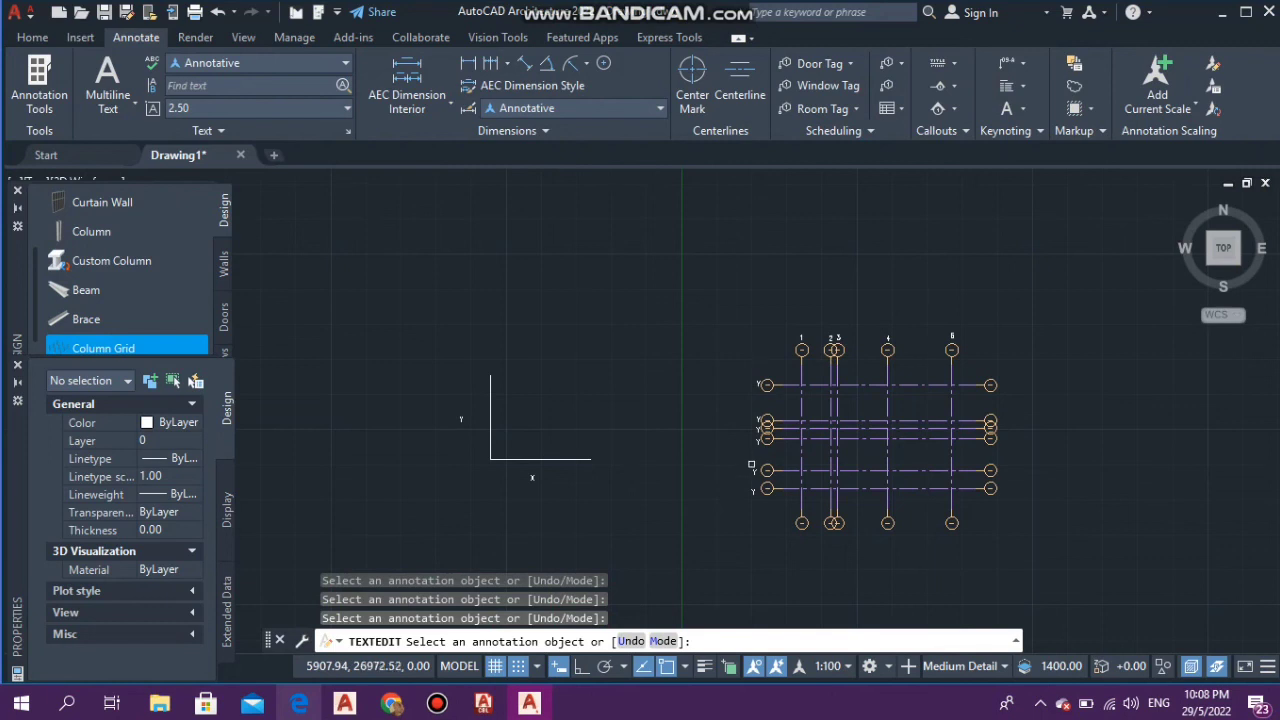
# - Change the Y labels beside the two uppermost row bubbles on the grid's left side to "A" and "B", from top down
pyautogui.scroll(2, 785, 381)
pyautogui.scroll(5, 772, 383)
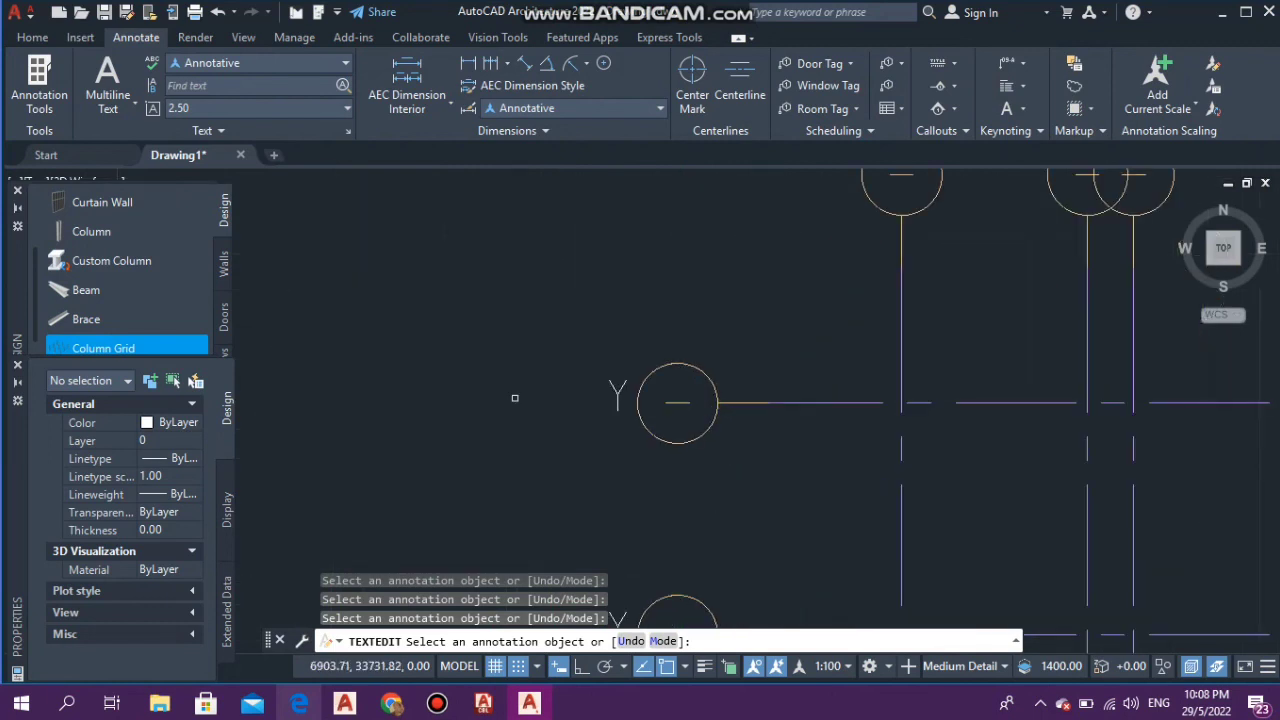
pyautogui.click(618, 395)
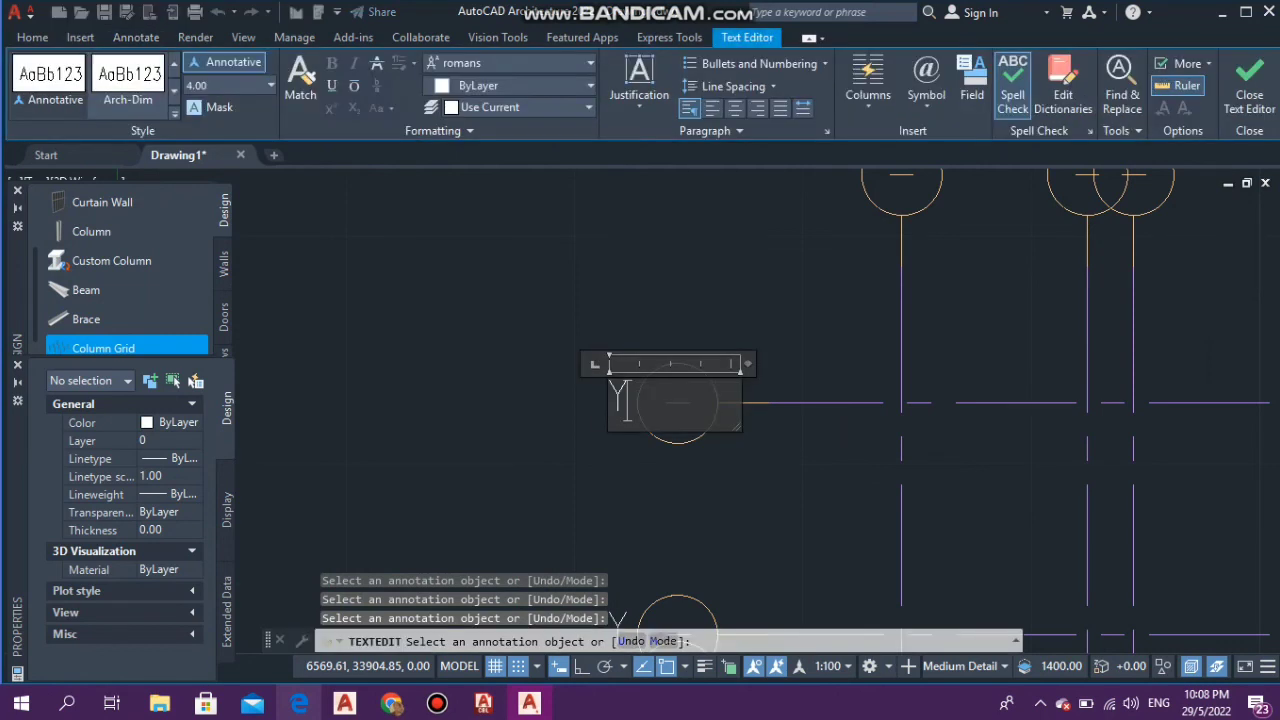
pyautogui.write('A')
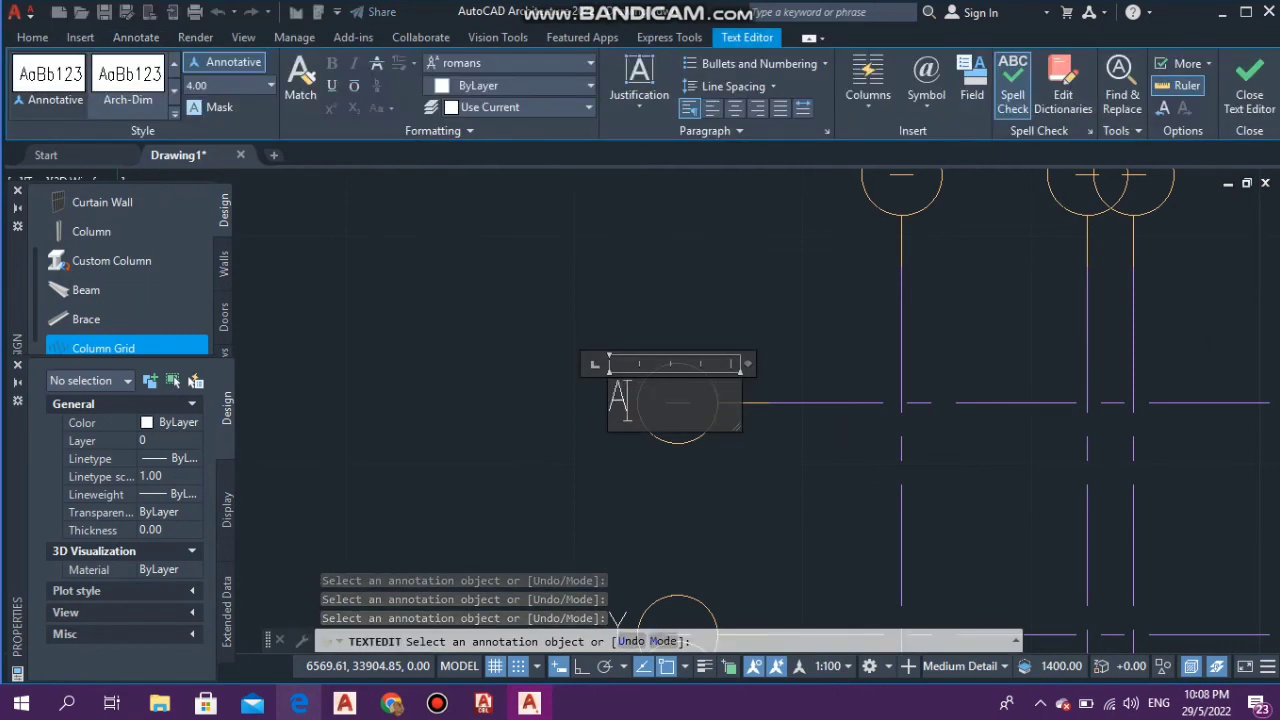
pyautogui.click(570, 346)
pyautogui.scroll(-5, 600, 350)
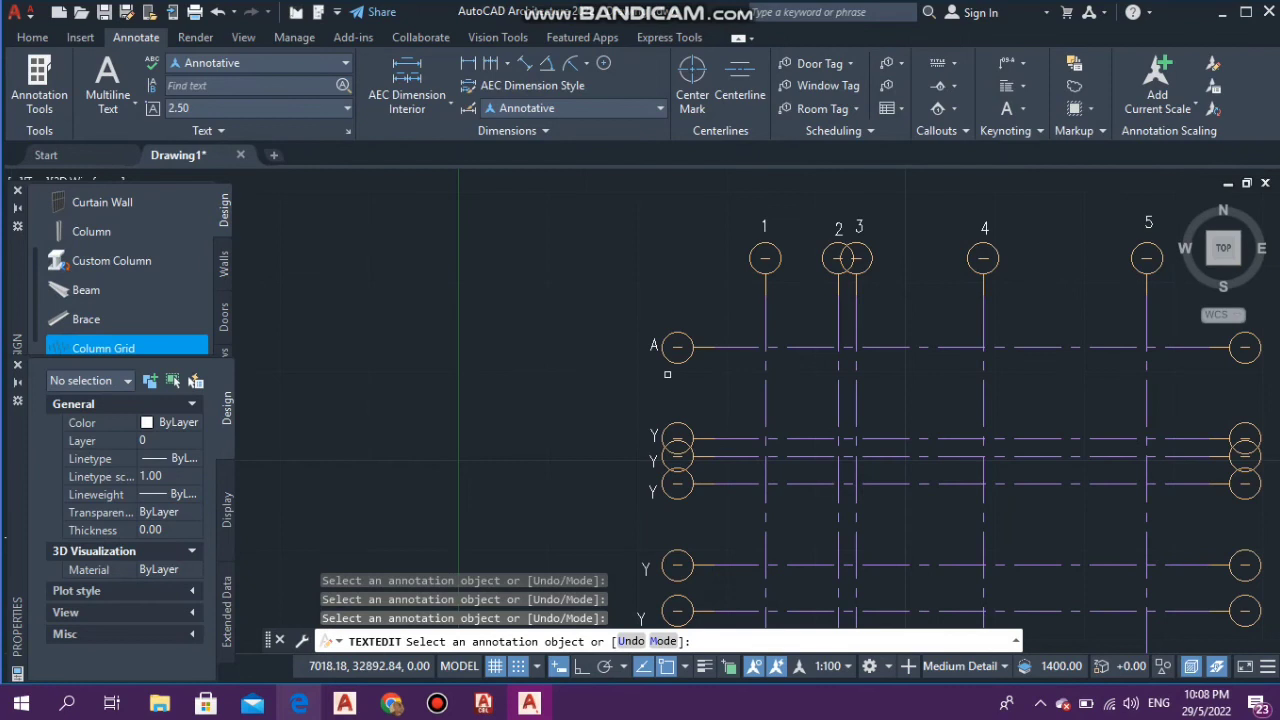
pyautogui.scroll(4, 655, 455)
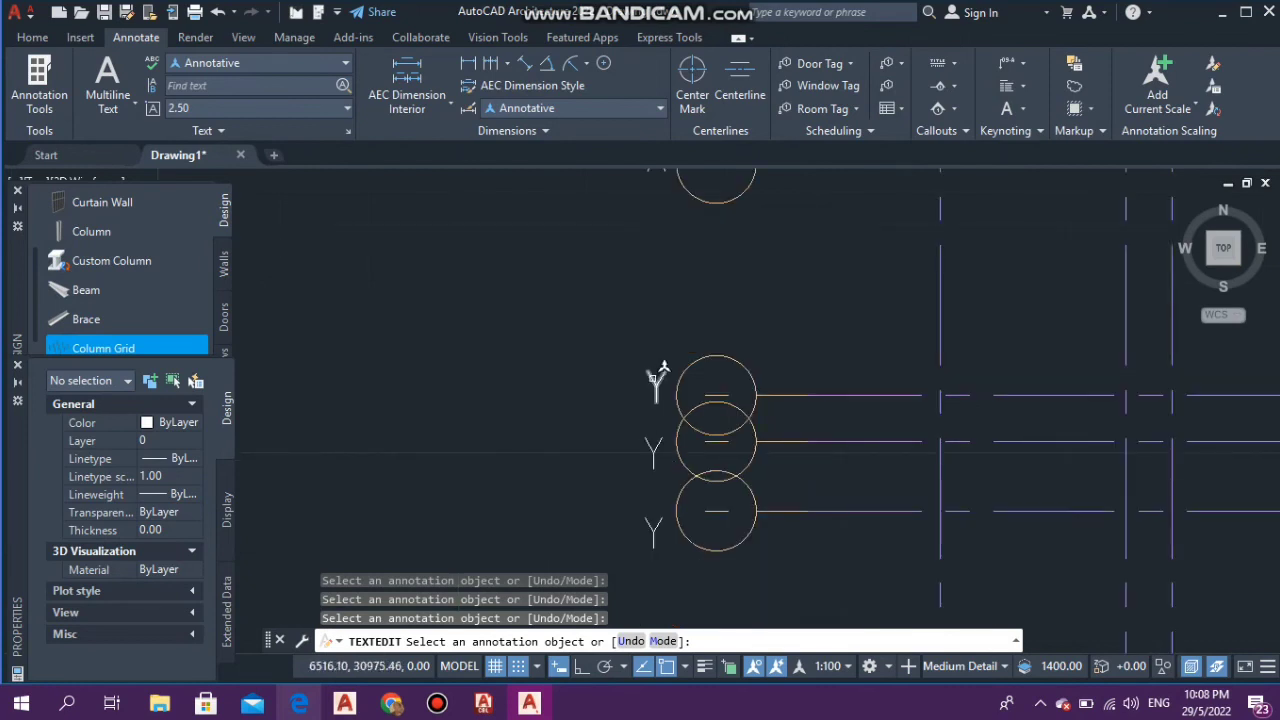
pyautogui.click(656, 385)
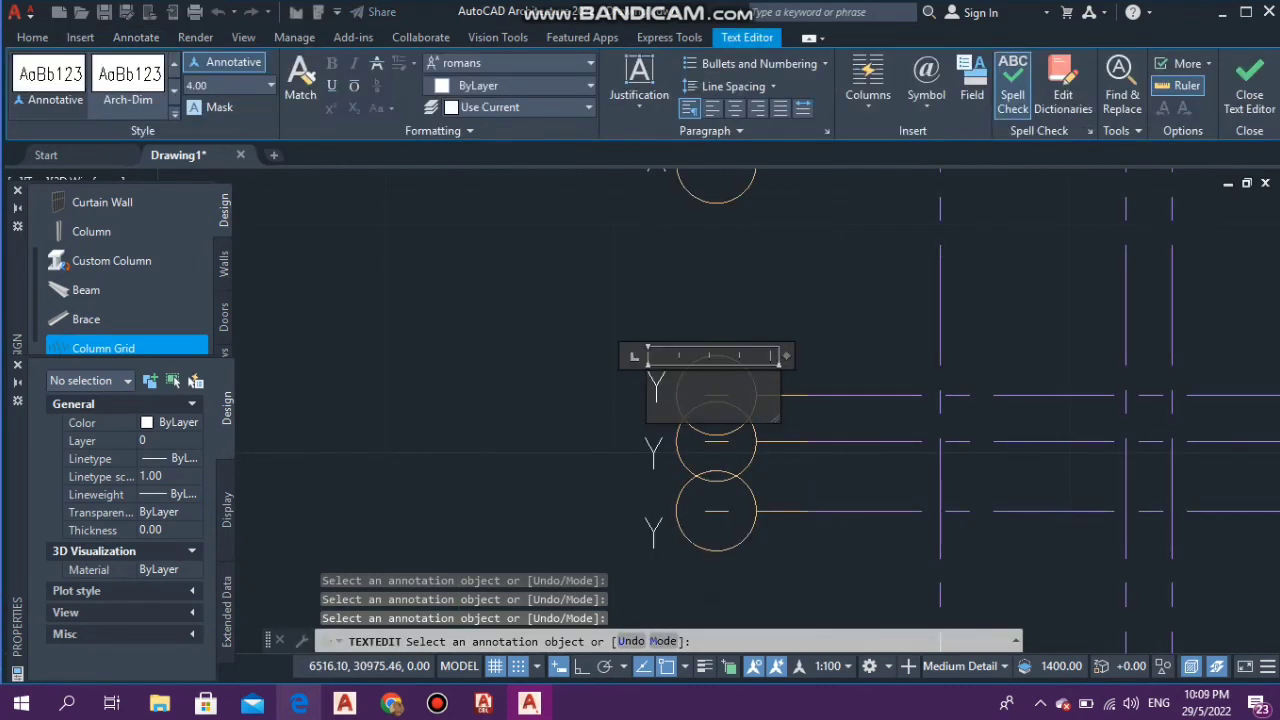
pyautogui.write('B')
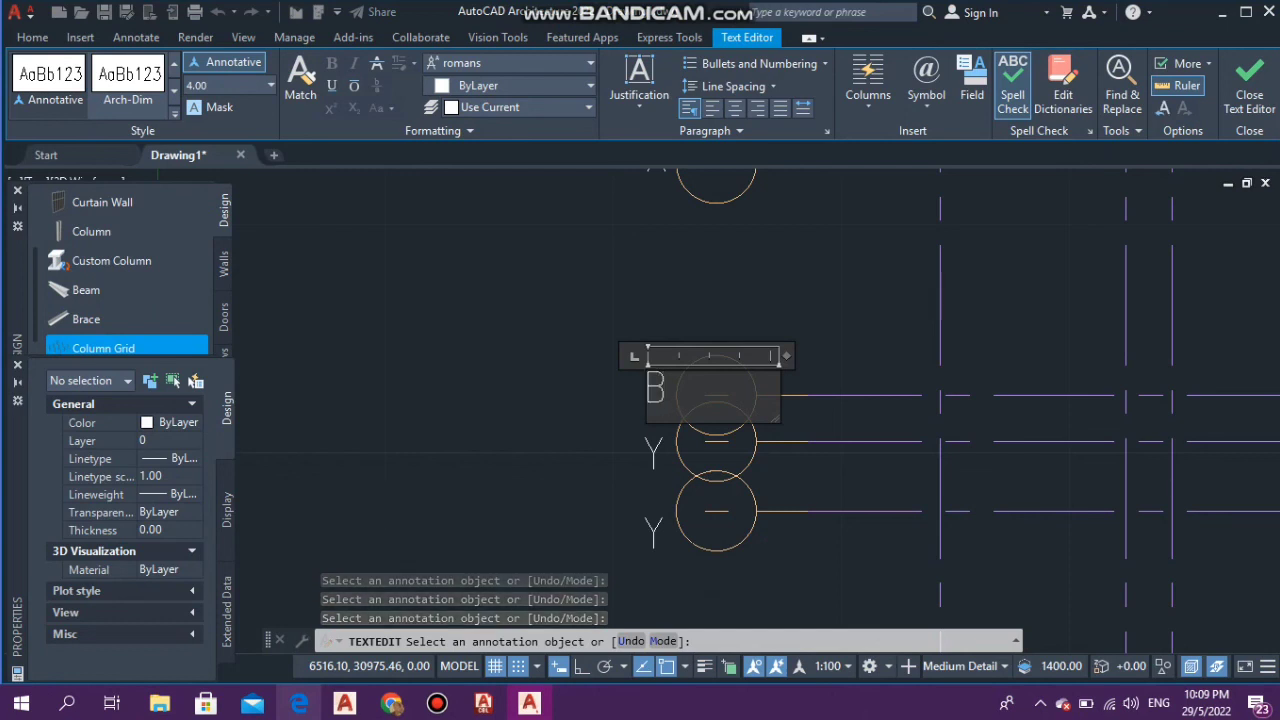
pyautogui.press('Return')
pyautogui.scroll(-2, 598, 398)
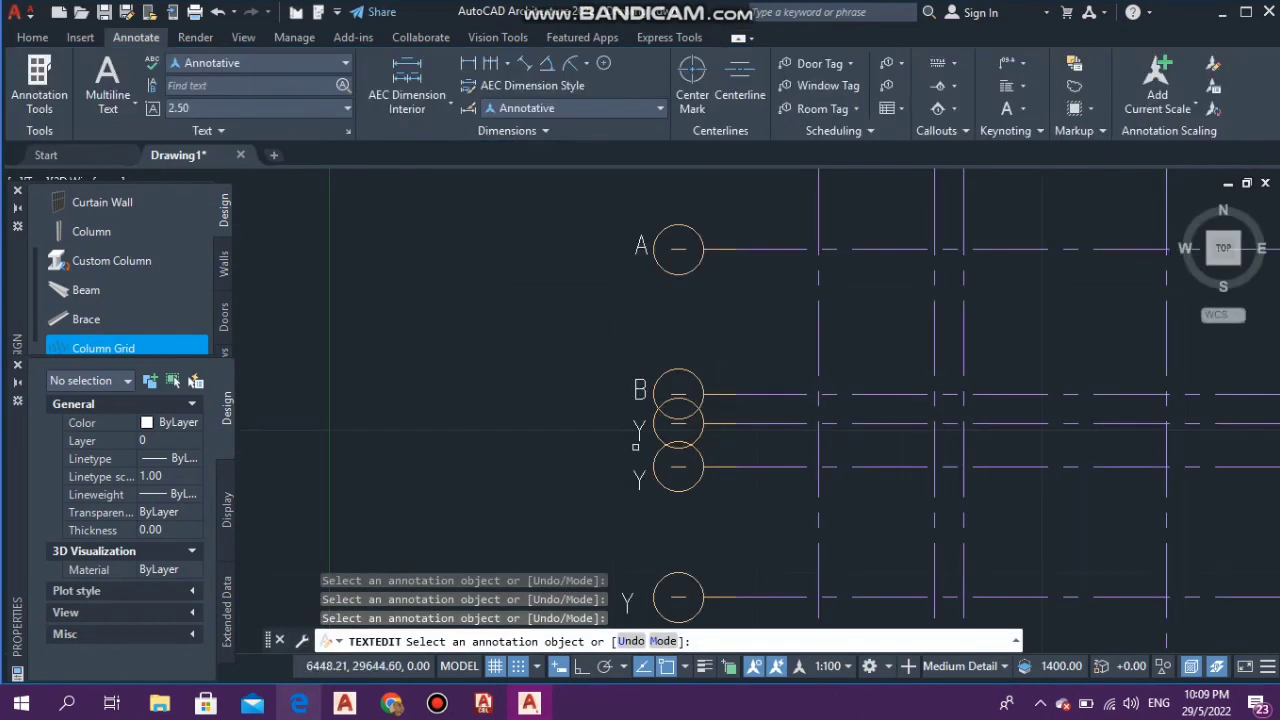
# - Change the Y labels beside the third and fourth row bubbles from the top to "C" and "D"
pyautogui.scroll(3, 635, 447)
pyautogui.click(645, 291)
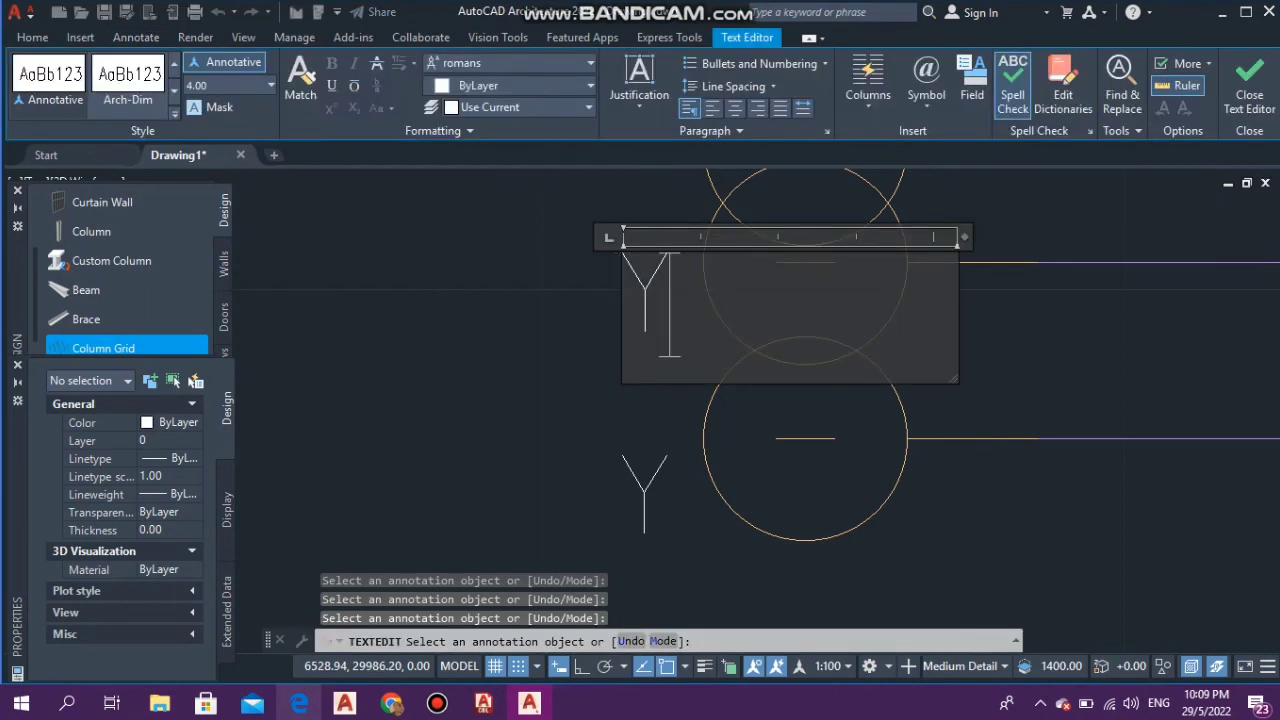
pyautogui.write('C')
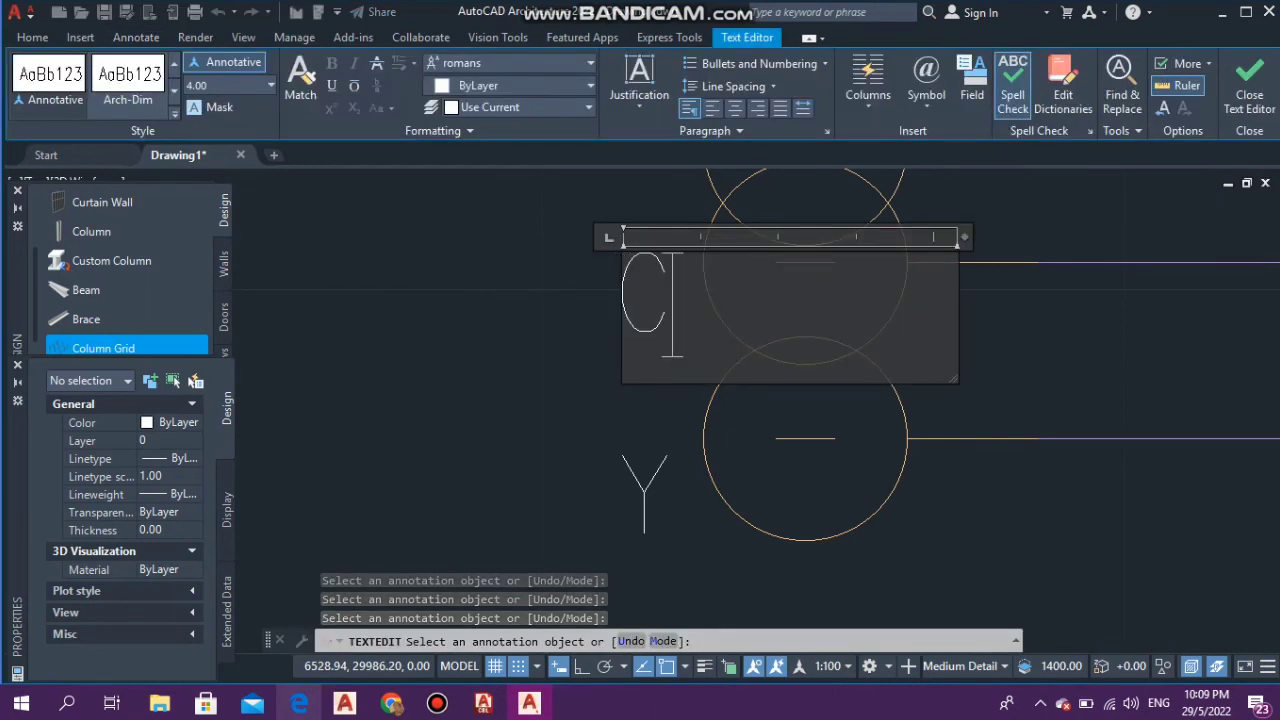
pyautogui.click(657, 491)
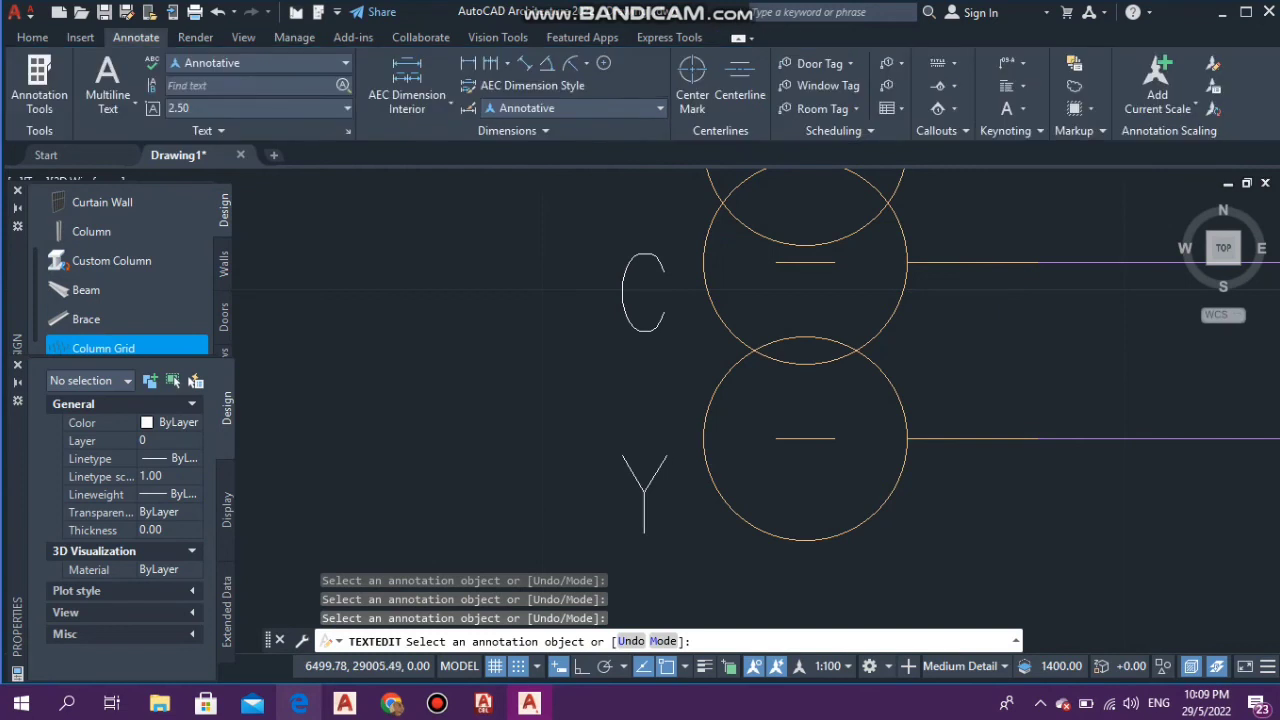
pyautogui.write('D')
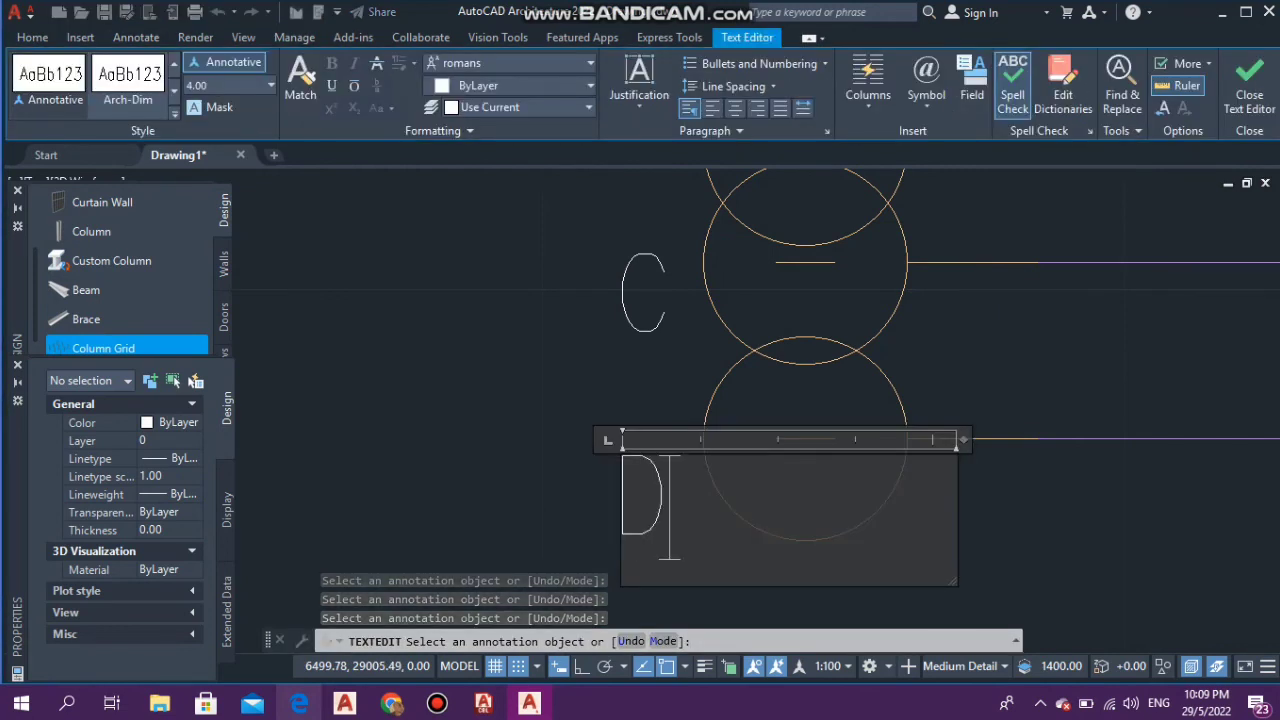
pyautogui.click(566, 361)
# - Change the Y labels beside the two lowest row bubbles to "E" and "F", from top down, and end text editing
pyautogui.scroll(-5, 650, 387)
pyautogui.scroll(2, 644, 547)
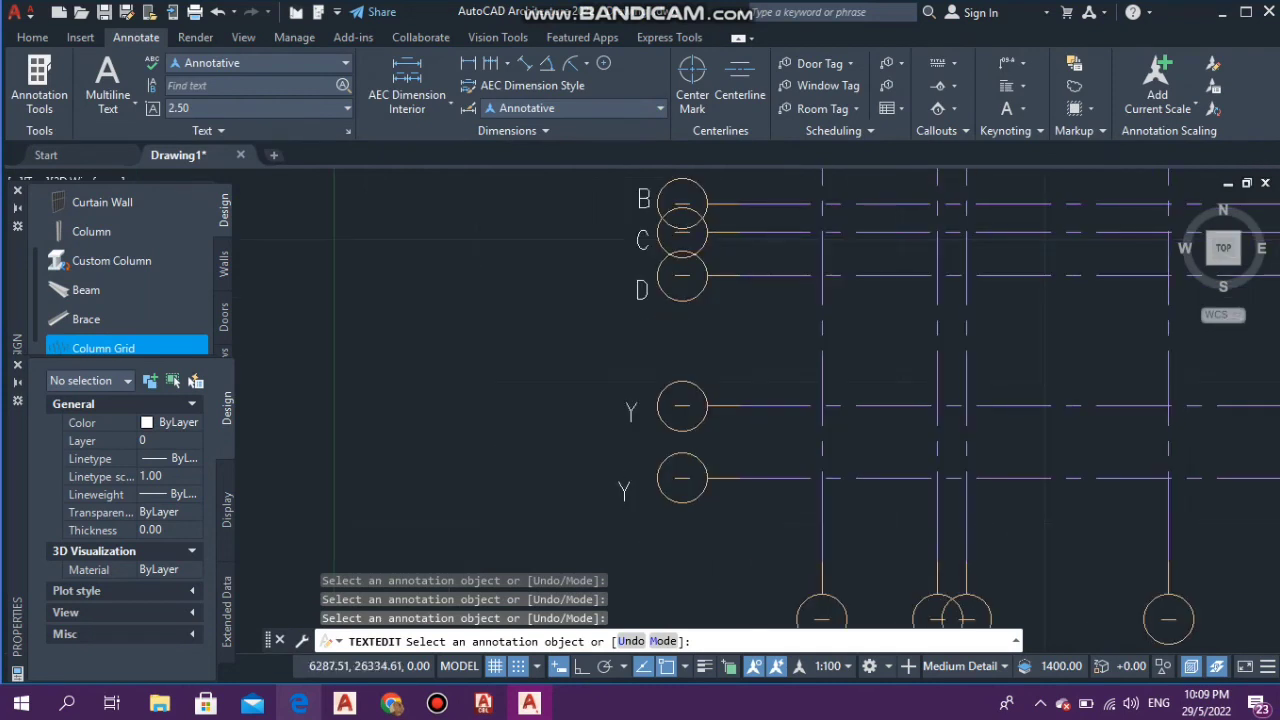
pyautogui.click(631, 412)
pyautogui.press('BackSpace')
pyautogui.write('E')
pyautogui.press('Return')
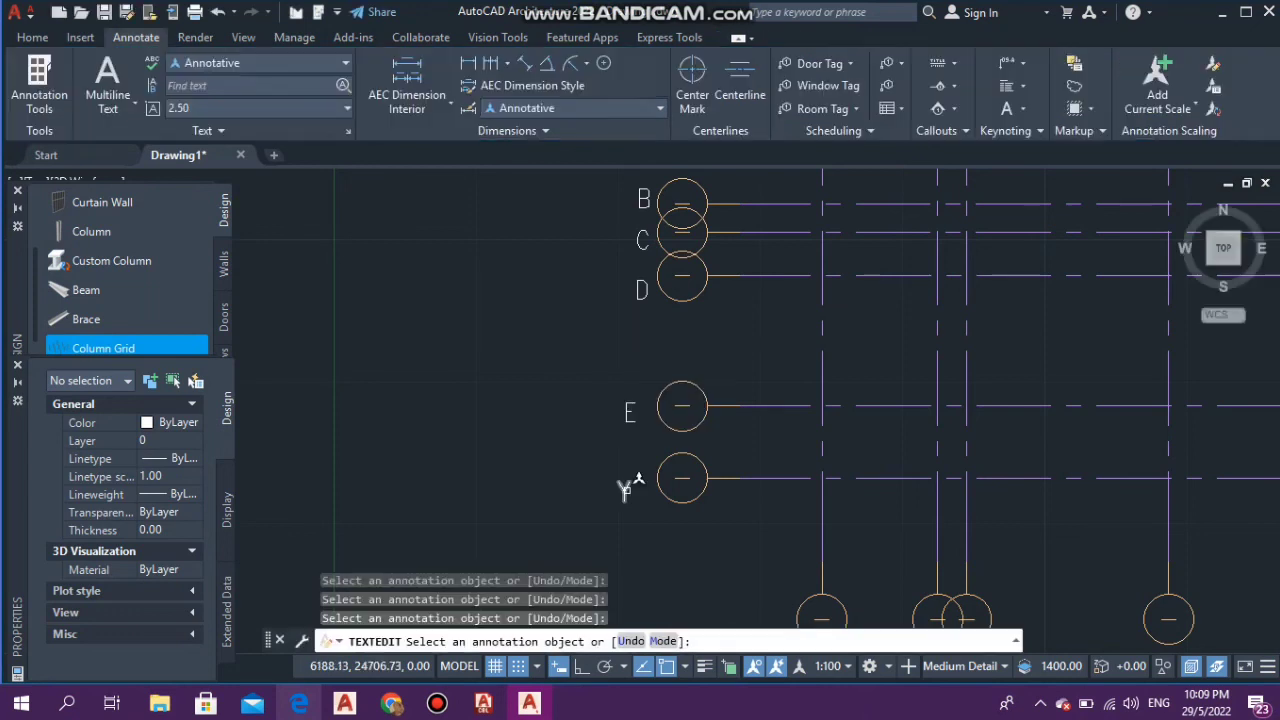
pyautogui.click(622, 491)
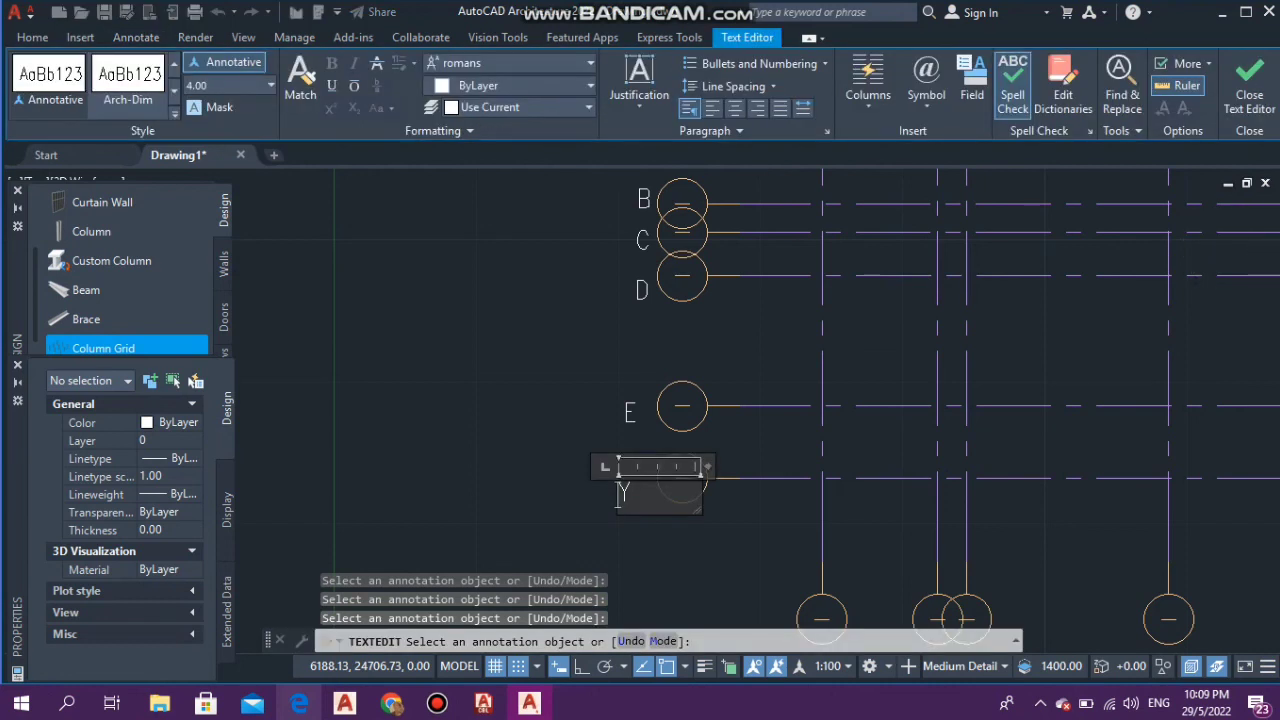
pyautogui.press('BackSpace')
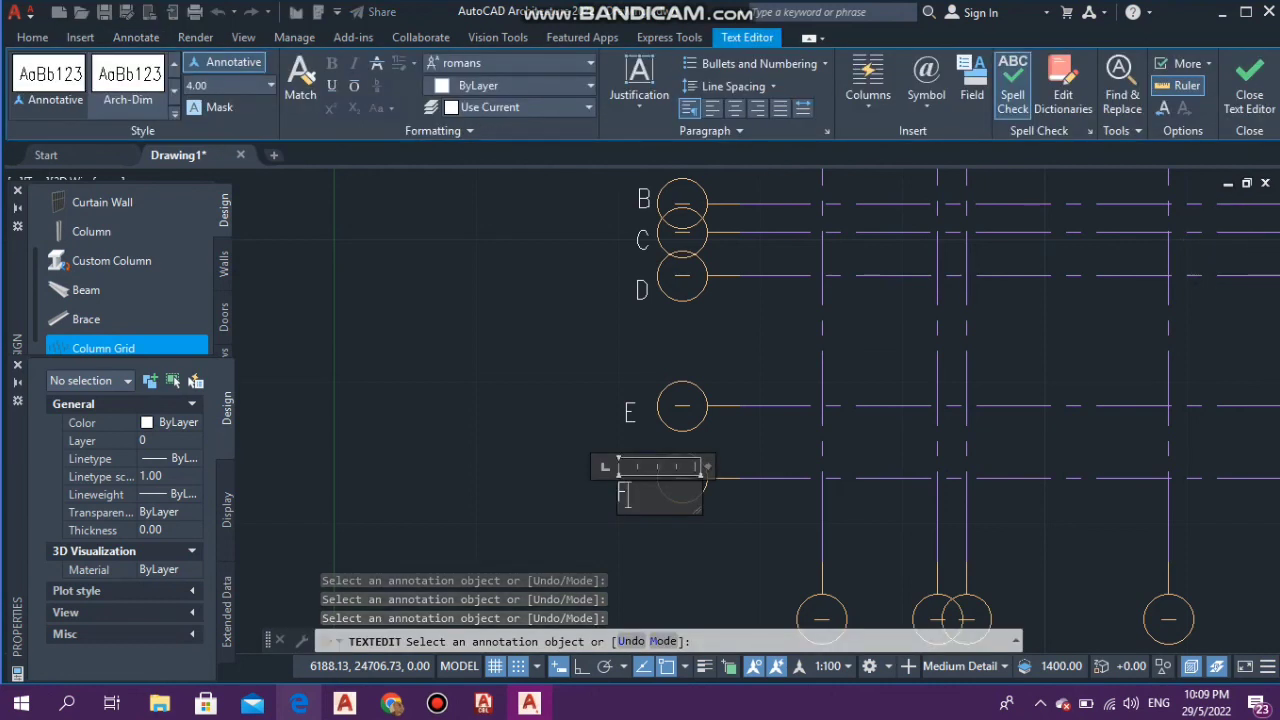
pyautogui.write('F')
pyautogui.press('Return')
pyautogui.press('Escape')
pyautogui.press('Escape')
pyautogui.press('Escape')
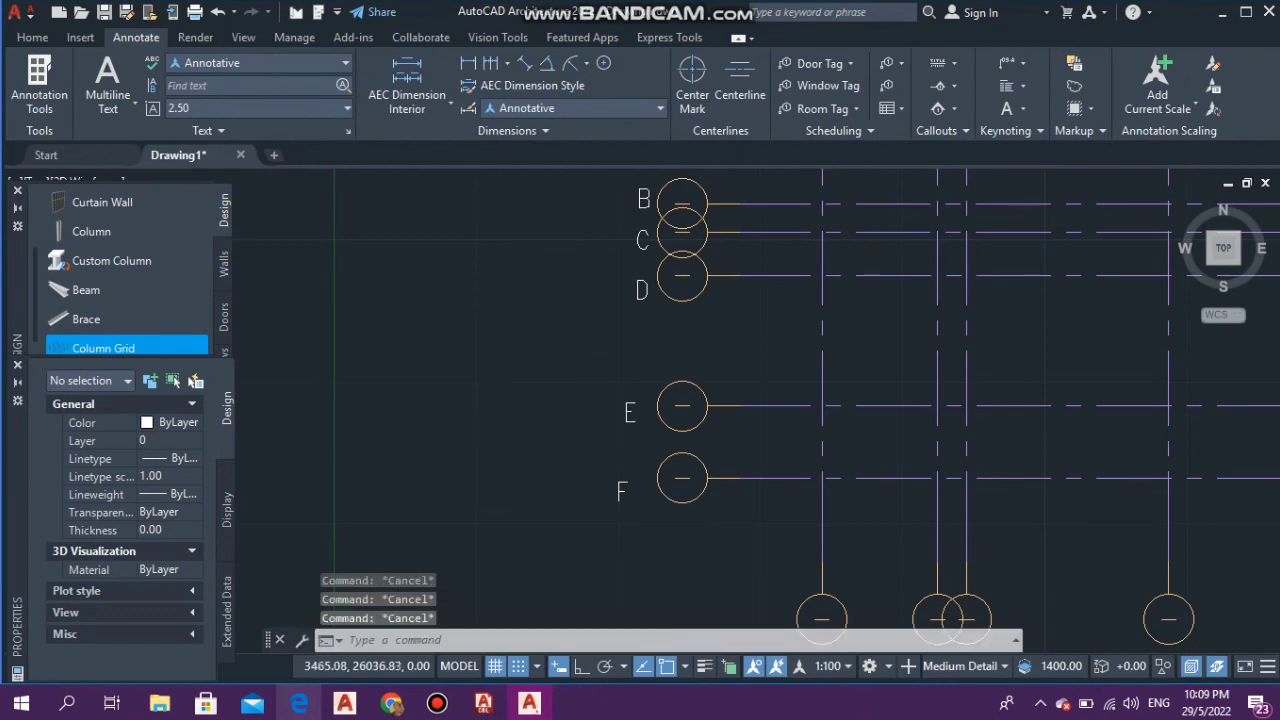
pyautogui.scroll(-6, 496, 428)
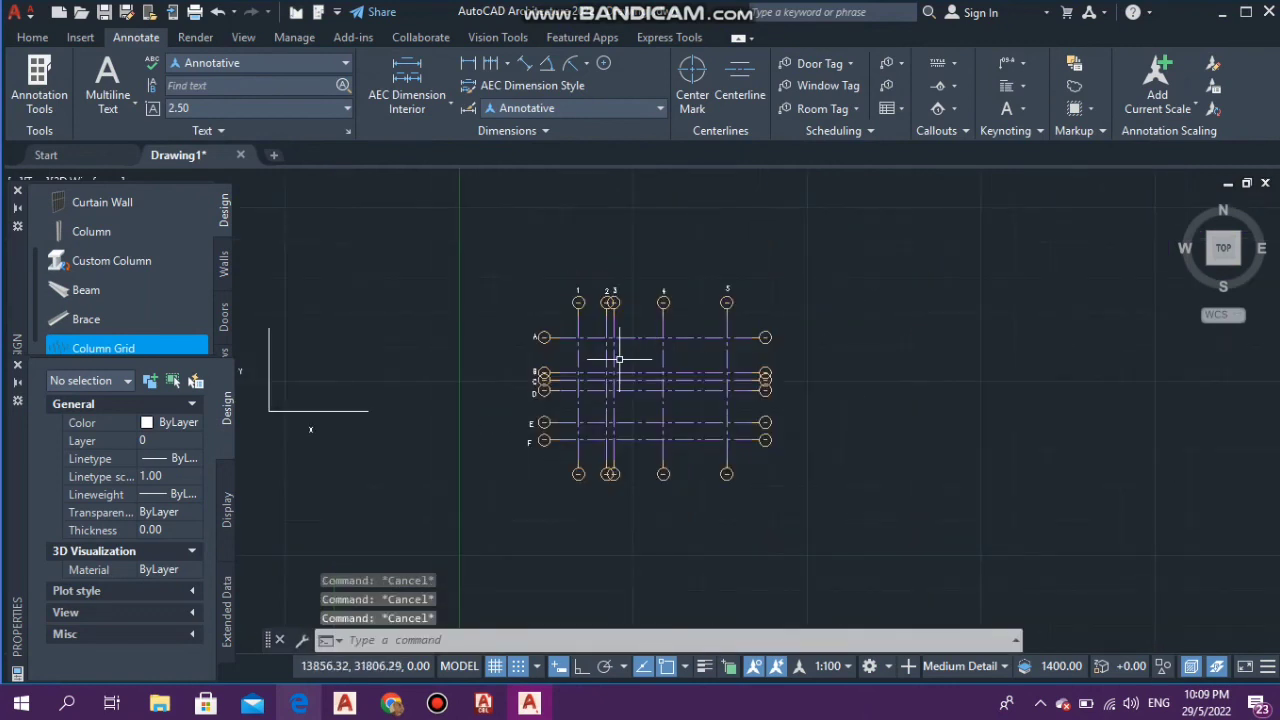
pyautogui.scroll(4, 640, 420)
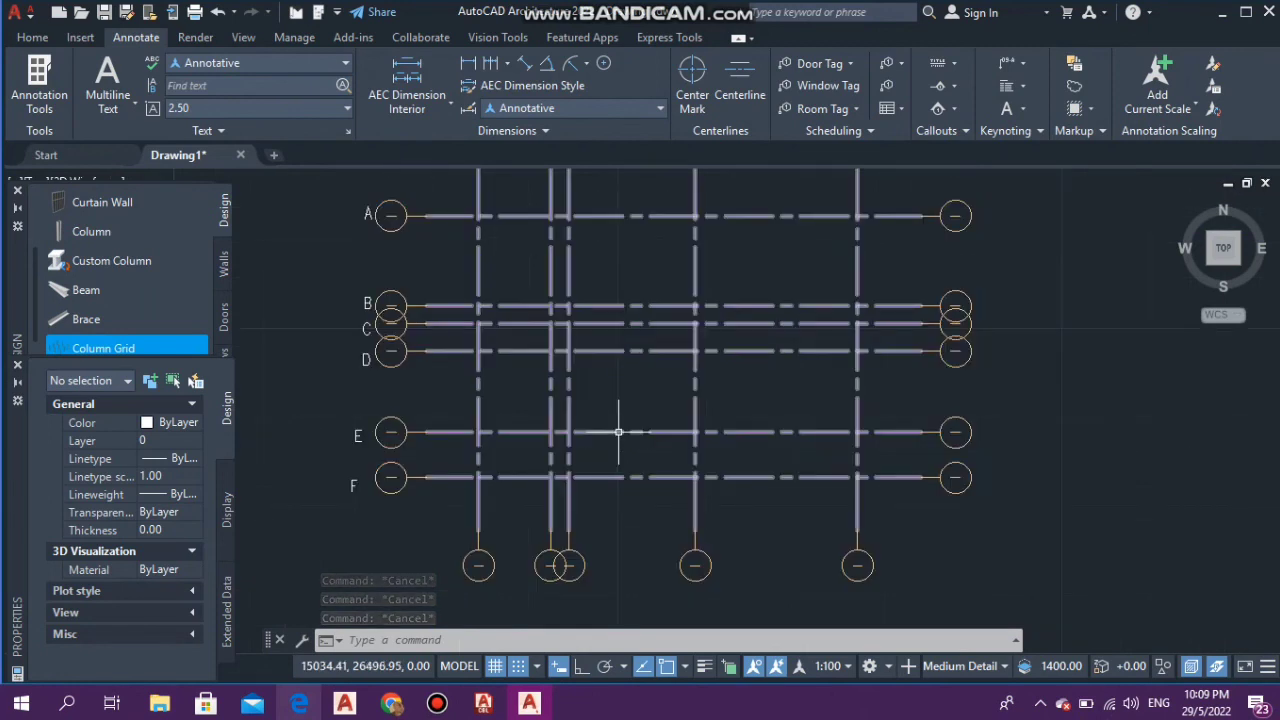
pyautogui.click(618, 432)
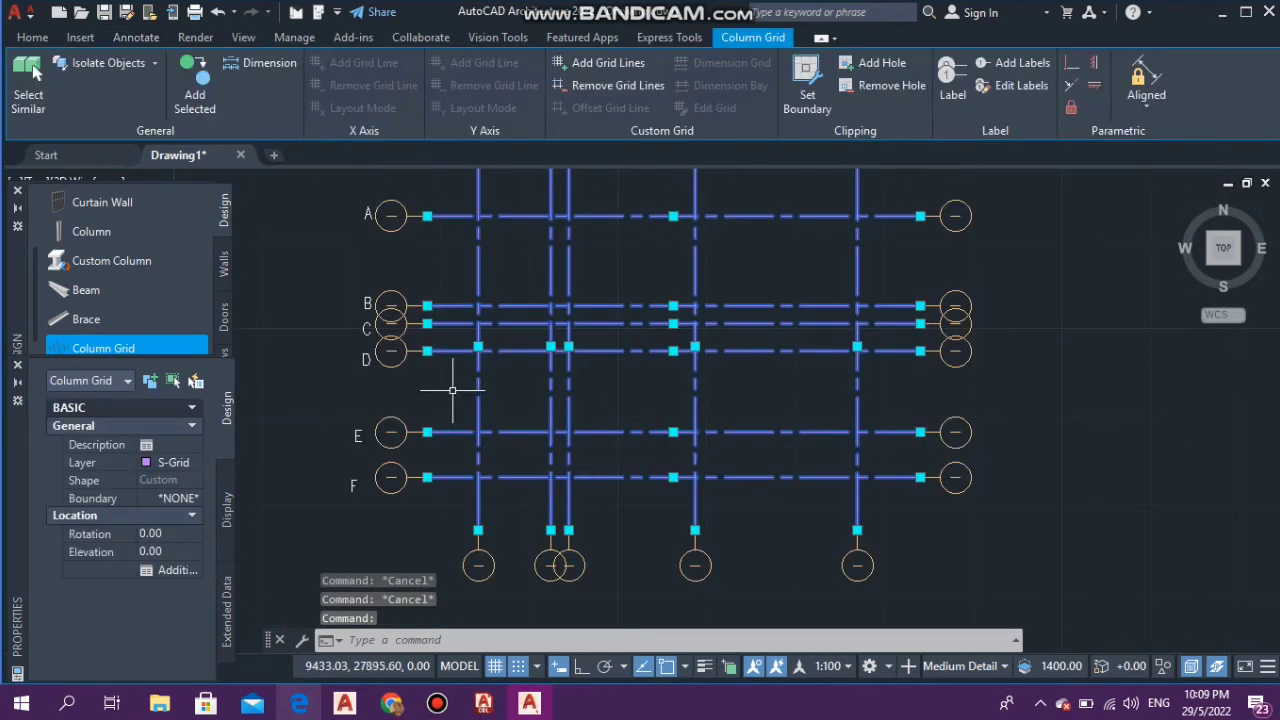
pyautogui.press('Escape')
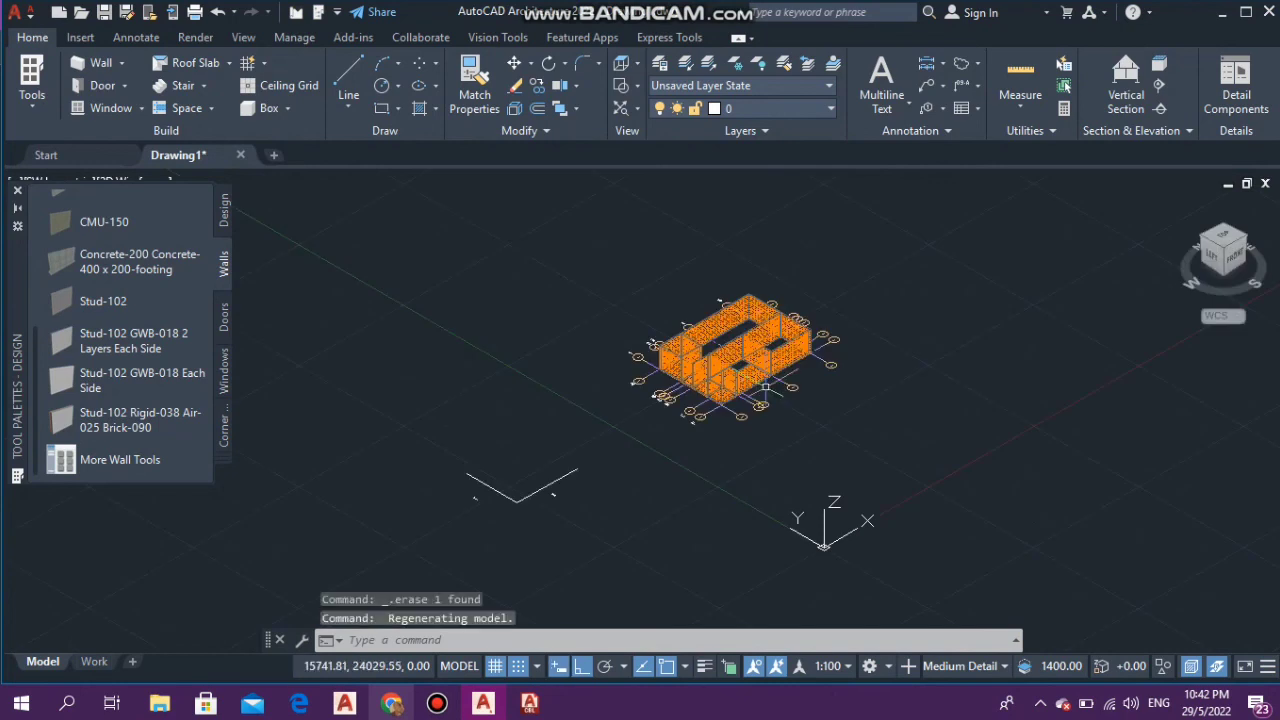
pyautogui.scroll(6, 757, 330)
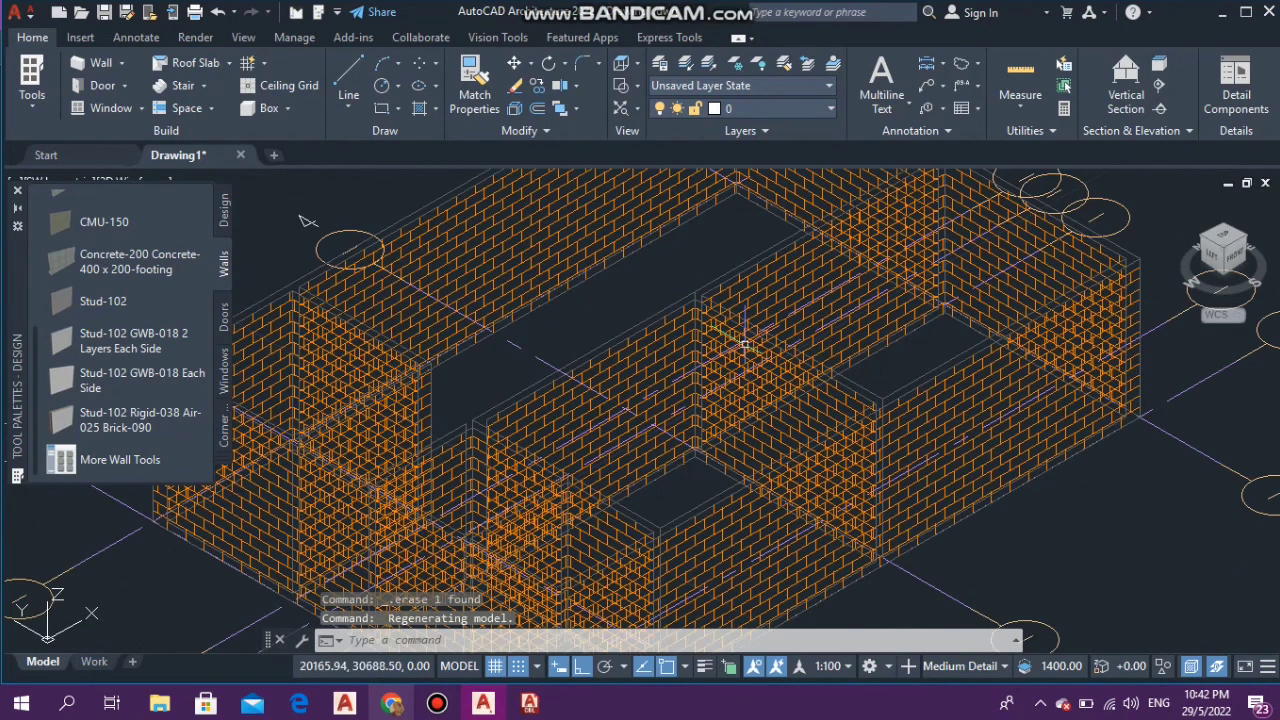